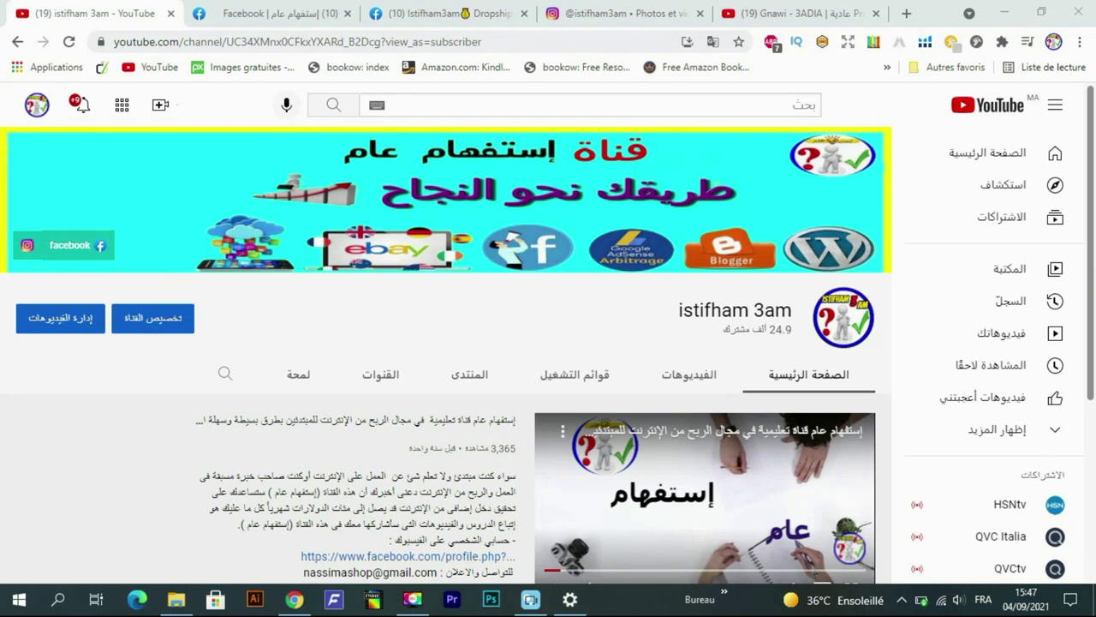
- Browse the list of videos on the YouTube channel
{"action": "left_click", "coordinate": [690, 377]}
{"action": "scroll", "coordinate": [690, 377], "scroll_direction": "down", "scroll_amount": 2}
{"action": "scroll", "coordinate": [692, 372], "scroll_direction": "down", "scroll_amount": 2}
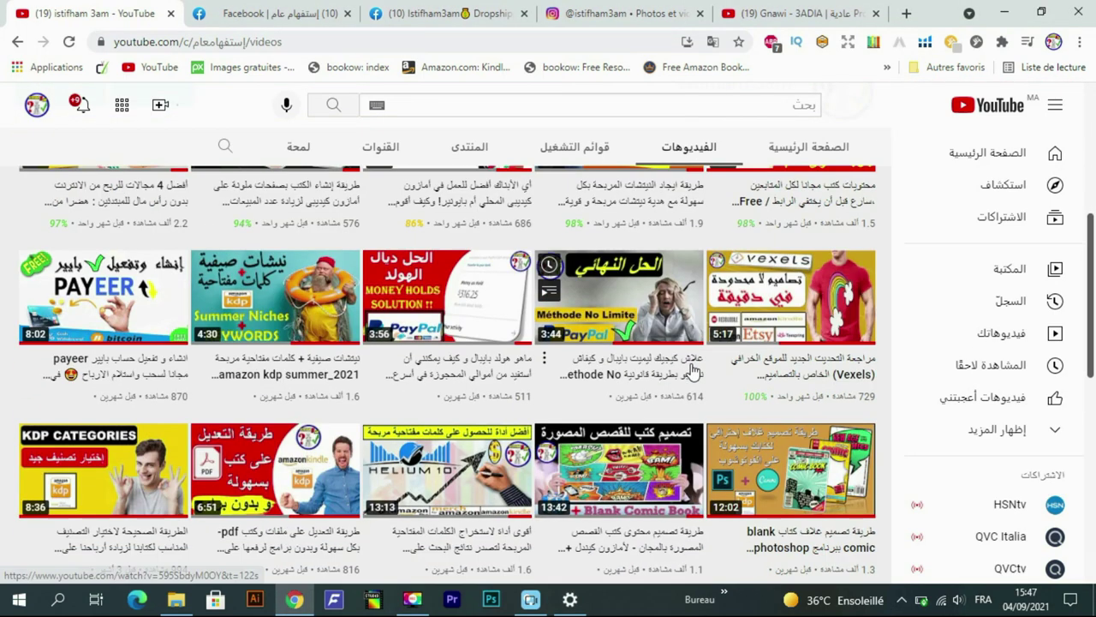
{"action": "scroll", "coordinate": [692, 368], "scroll_direction": "up", "scroll_amount": 2}
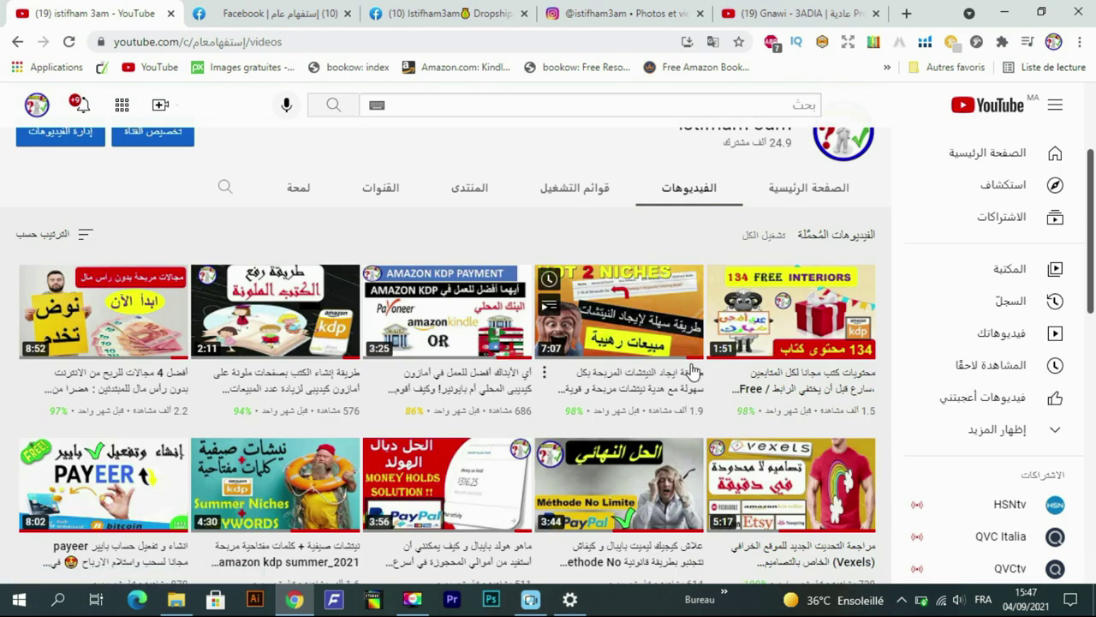
- Look over the Facebook profile, the Facebook group page and the Instagram profile
{"action": "key", "text": "ctrl+Tab"}
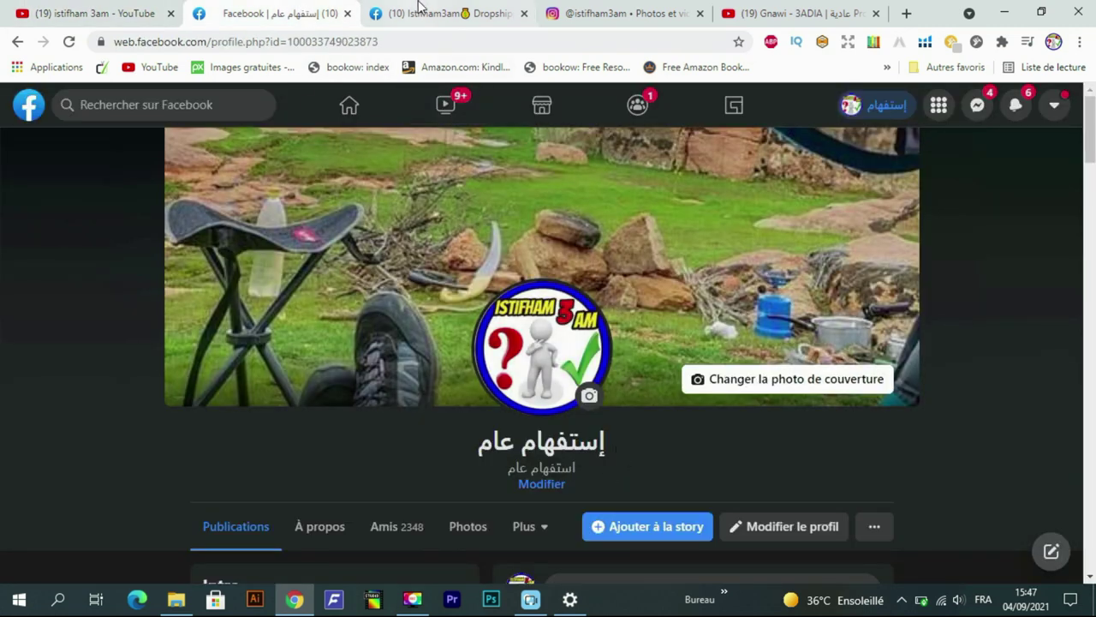
{"action": "left_click", "coordinate": [417, 9]}
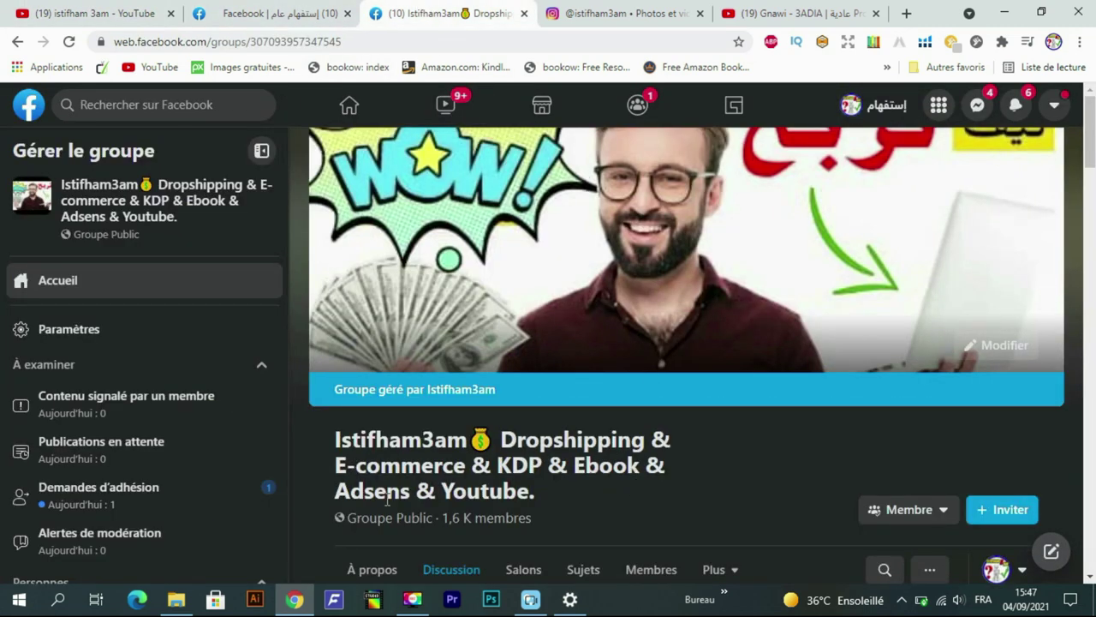
{"action": "left_click", "coordinate": [604, 13]}
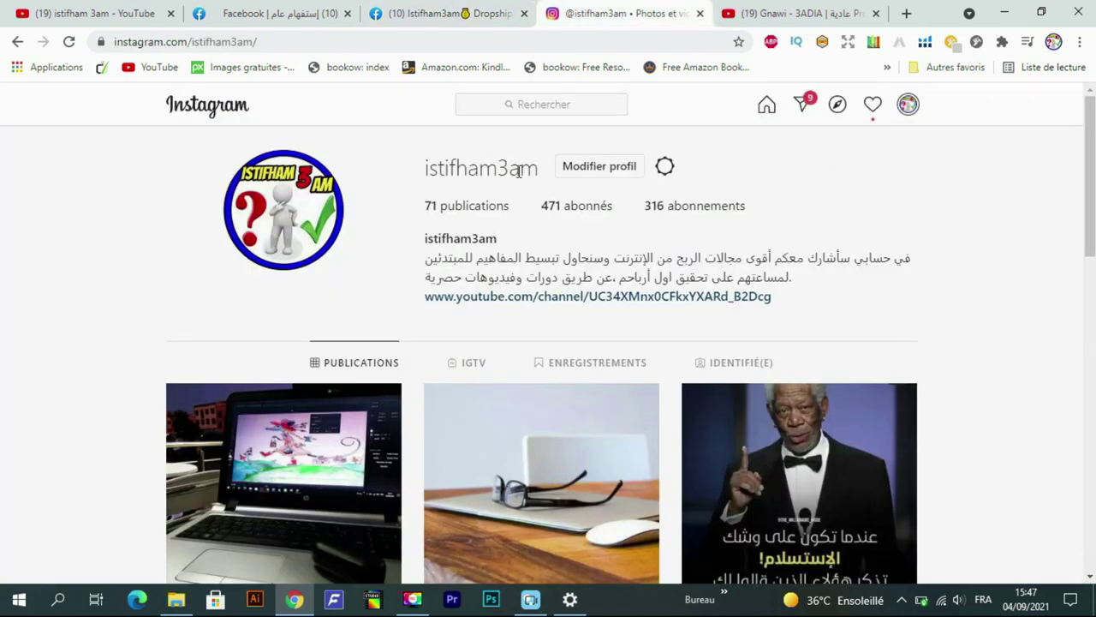
{"action": "scroll", "coordinate": [549, 392], "scroll_direction": "down", "scroll_amount": 4}
{"action": "scroll", "coordinate": [548, 391], "scroll_direction": "down", "scroll_amount": 2}
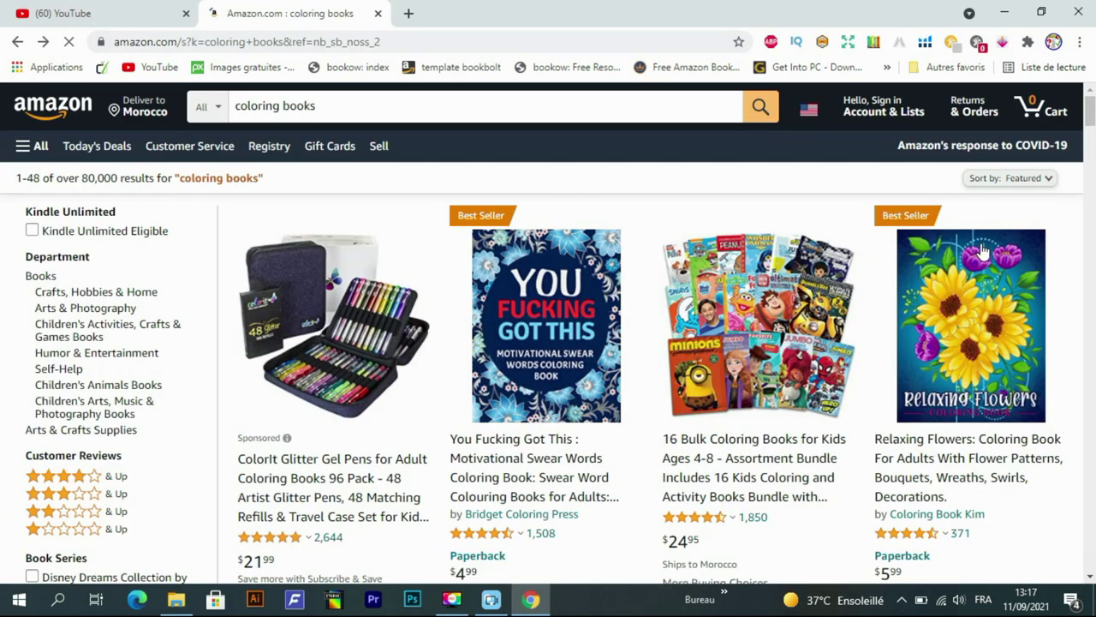
- Scroll through the Amazon 'coloring books' results to the Mermaid Coloring Book for Kids Ages 4-8
{"action": "scroll", "coordinate": [983, 250], "scroll_direction": "down", "scroll_amount": 3}
{"action": "scroll", "coordinate": [983, 250], "scroll_direction": "down", "scroll_amount": 2}
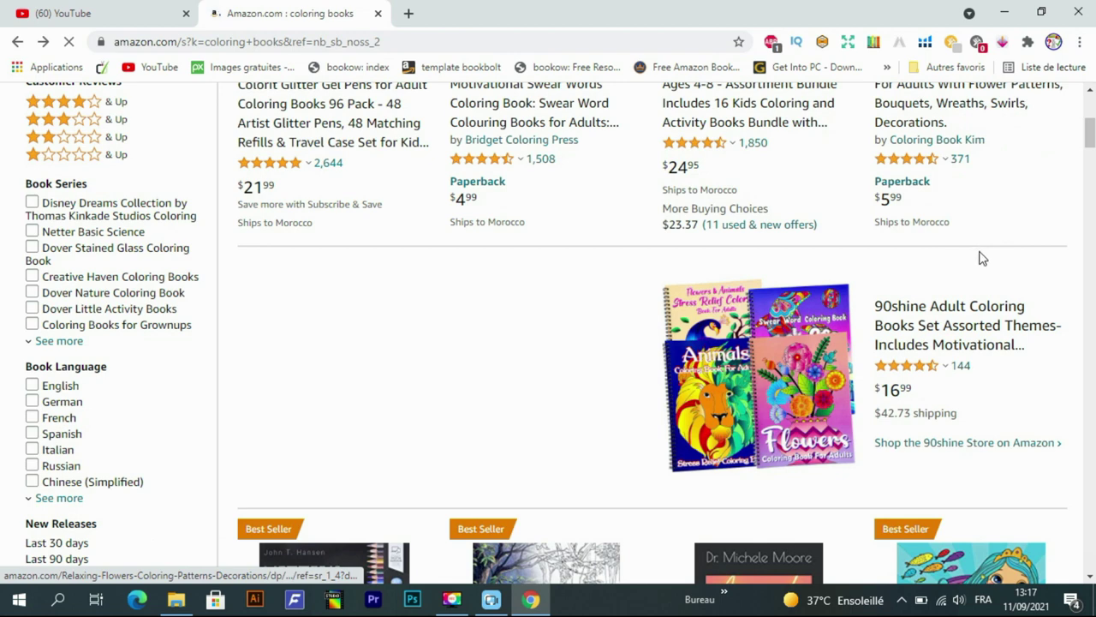
{"action": "scroll", "coordinate": [983, 250], "scroll_direction": "down", "scroll_amount": 1}
{"action": "scroll", "coordinate": [983, 249], "scroll_direction": "down", "scroll_amount": 1}
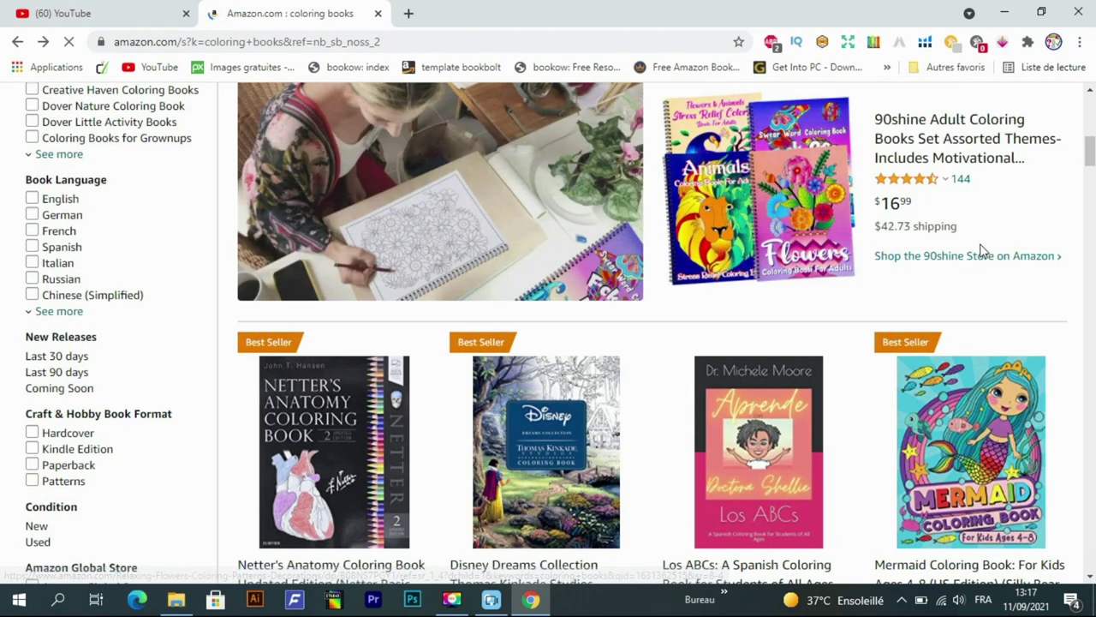
{"action": "scroll", "coordinate": [983, 248], "scroll_direction": "down", "scroll_amount": 2}
{"action": "scroll", "coordinate": [983, 247], "scroll_direction": "down", "scroll_amount": 2}
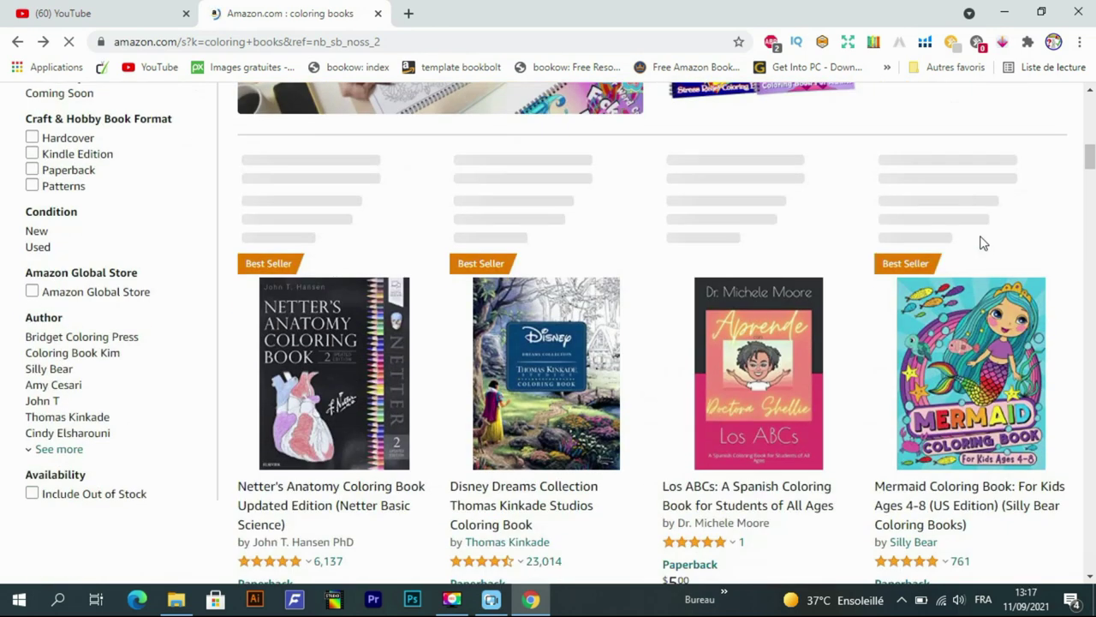
{"action": "scroll", "coordinate": [983, 243], "scroll_direction": "down", "scroll_amount": 2}
{"action": "scroll", "coordinate": [983, 243], "scroll_direction": "down", "scroll_amount": 3}
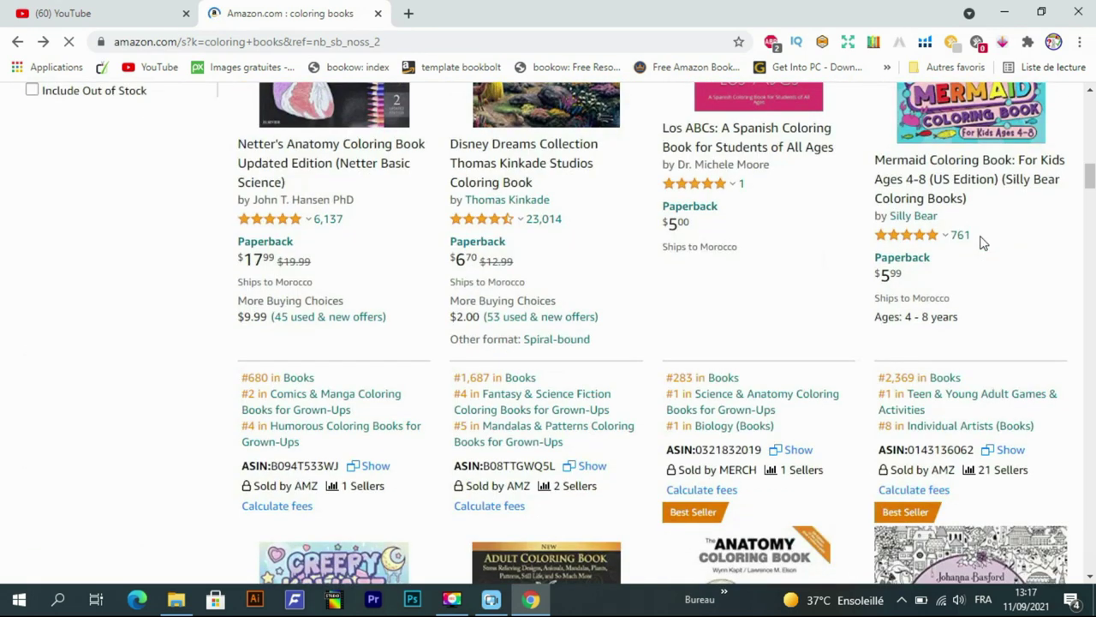
{"action": "scroll", "coordinate": [983, 242], "scroll_direction": "down", "scroll_amount": 4}
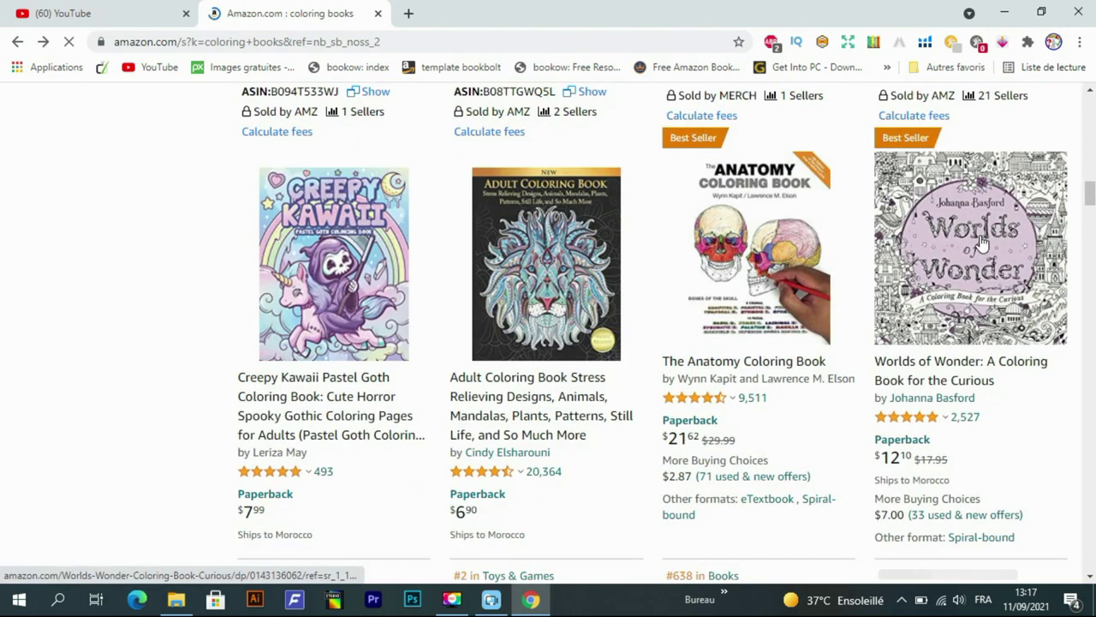
{"action": "scroll", "coordinate": [983, 244], "scroll_direction": "up", "scroll_amount": 2}
{"action": "scroll", "coordinate": [983, 244], "scroll_direction": "up", "scroll_amount": 2}
{"action": "scroll", "coordinate": [983, 243], "scroll_direction": "up", "scroll_amount": 2}
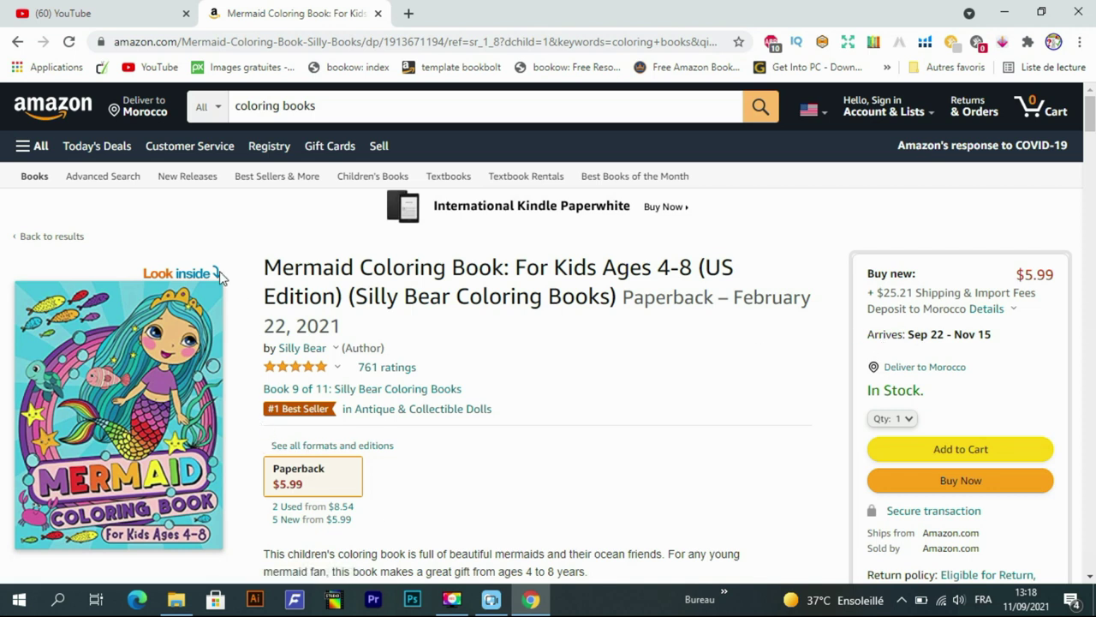
{"action": "left_click", "coordinate": [197, 276]}
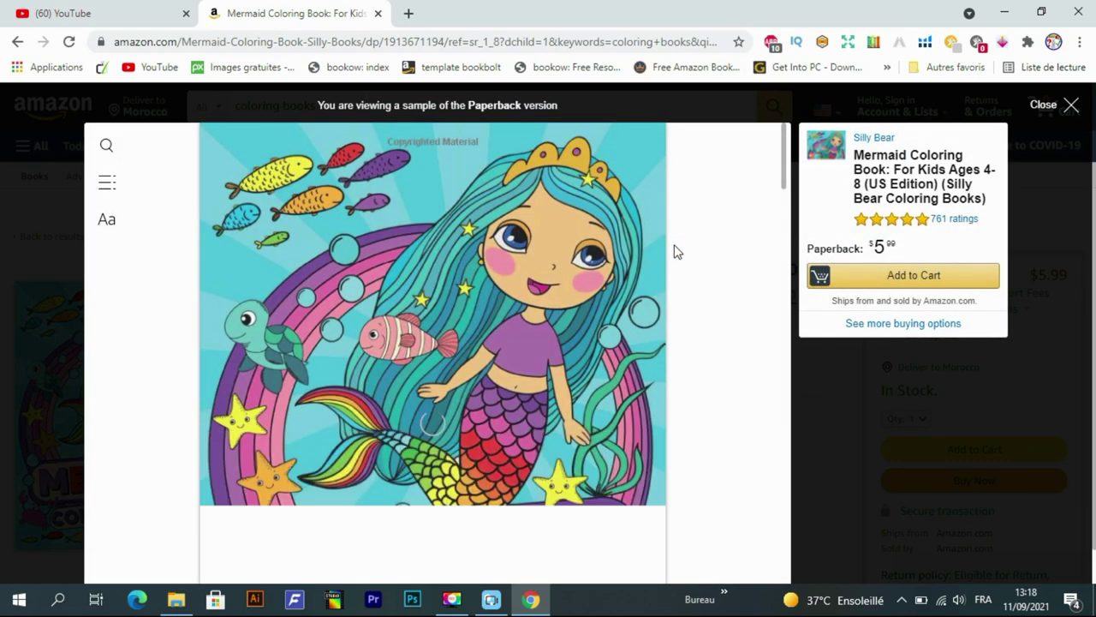
{"action": "scroll", "coordinate": [664, 257], "scroll_direction": "down", "scroll_amount": 5}
{"action": "scroll", "coordinate": [657, 255], "scroll_direction": "down", "scroll_amount": 2}
{"action": "scroll", "coordinate": [657, 256], "scroll_direction": "down", "scroll_amount": 5}
{"action": "scroll", "coordinate": [657, 255], "scroll_direction": "down", "scroll_amount": 5}
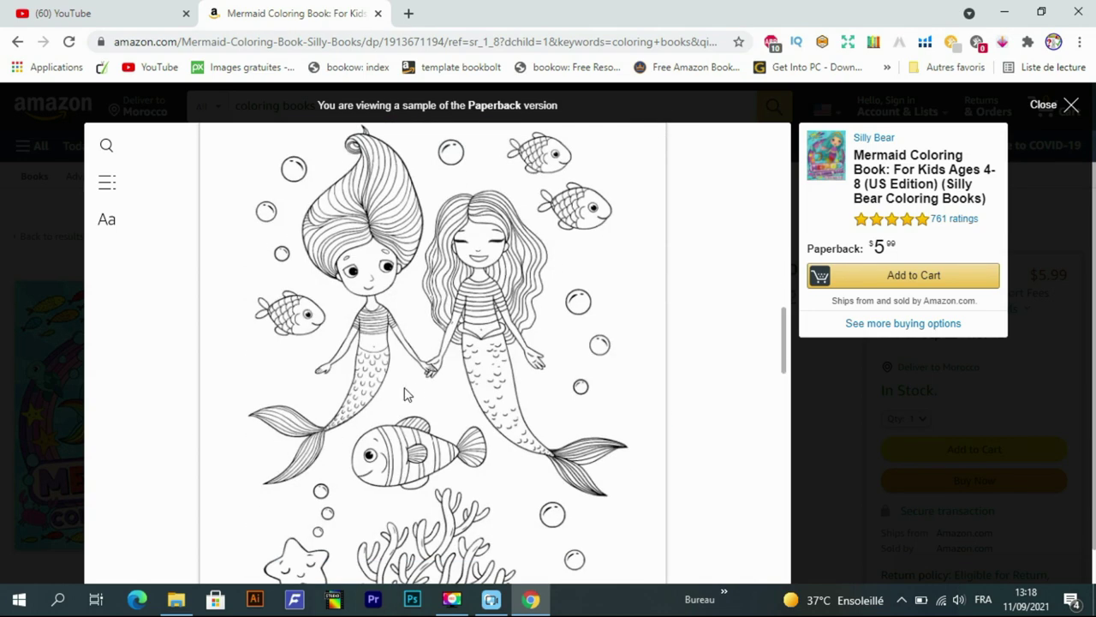
{"action": "scroll", "coordinate": [407, 393], "scroll_direction": "down", "scroll_amount": 4}
{"action": "scroll", "coordinate": [419, 382], "scroll_direction": "down", "scroll_amount": 2}
{"action": "scroll", "coordinate": [423, 374], "scroll_direction": "down", "scroll_amount": 3}
{"action": "scroll", "coordinate": [428, 369], "scroll_direction": "down", "scroll_amount": 5}
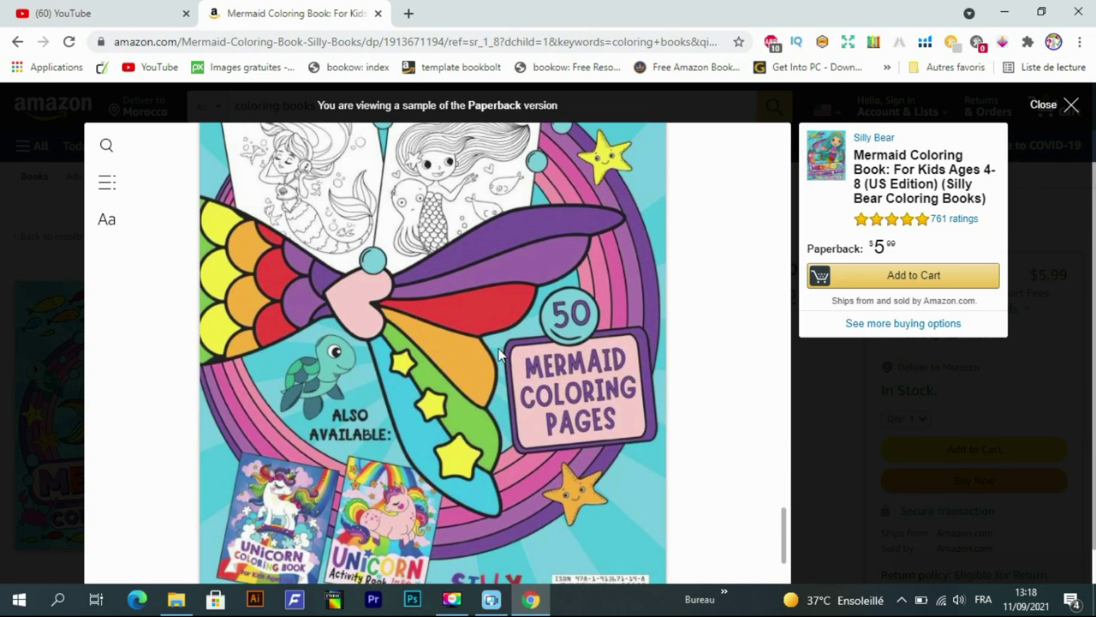
{"action": "scroll", "coordinate": [499, 347], "scroll_direction": "down", "scroll_amount": 5}
{"action": "scroll", "coordinate": [497, 354], "scroll_direction": "down", "scroll_amount": 2}
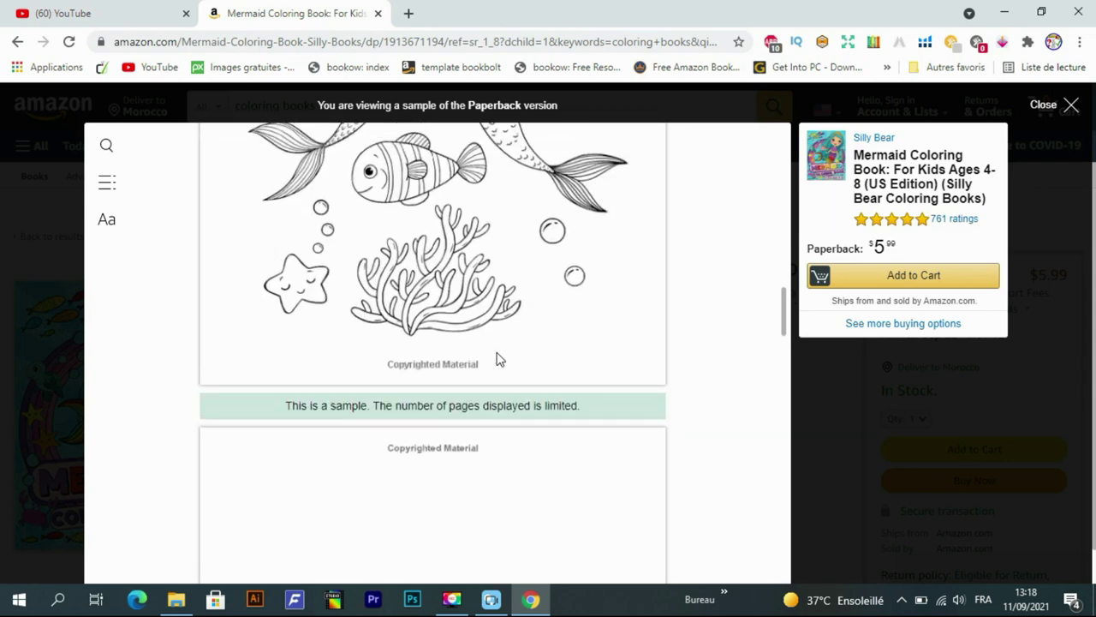
{"action": "scroll", "coordinate": [498, 360], "scroll_direction": "up", "scroll_amount": 2}
{"action": "scroll", "coordinate": [498, 360], "scroll_direction": "up", "scroll_amount": 1}
{"action": "scroll", "coordinate": [498, 359], "scroll_direction": "up", "scroll_amount": 2}
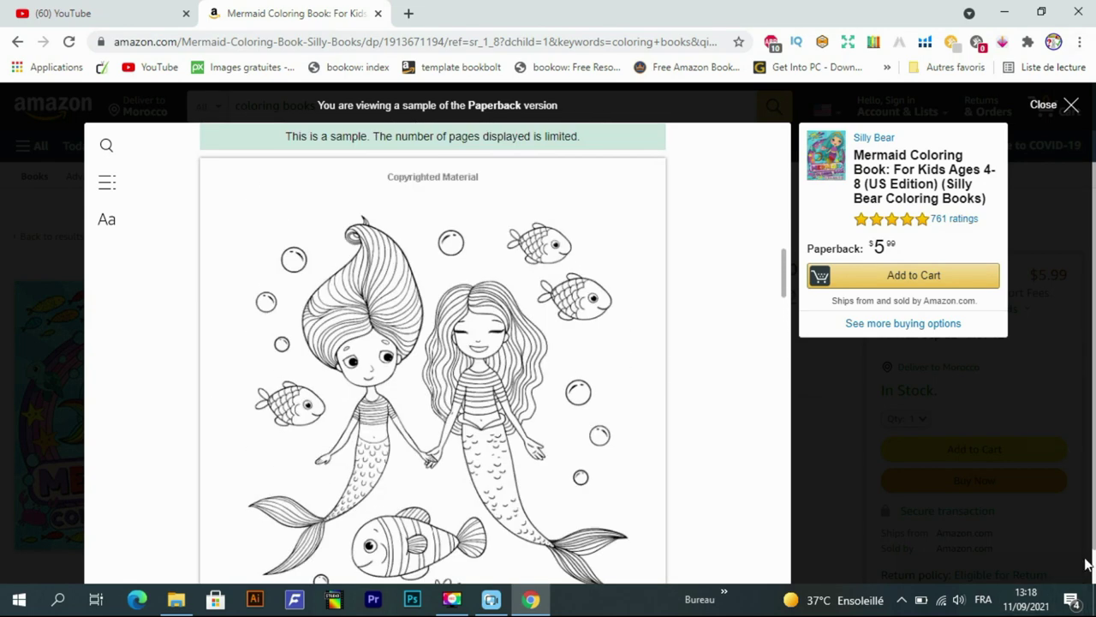
{"action": "left_click", "coordinate": [884, 349]}
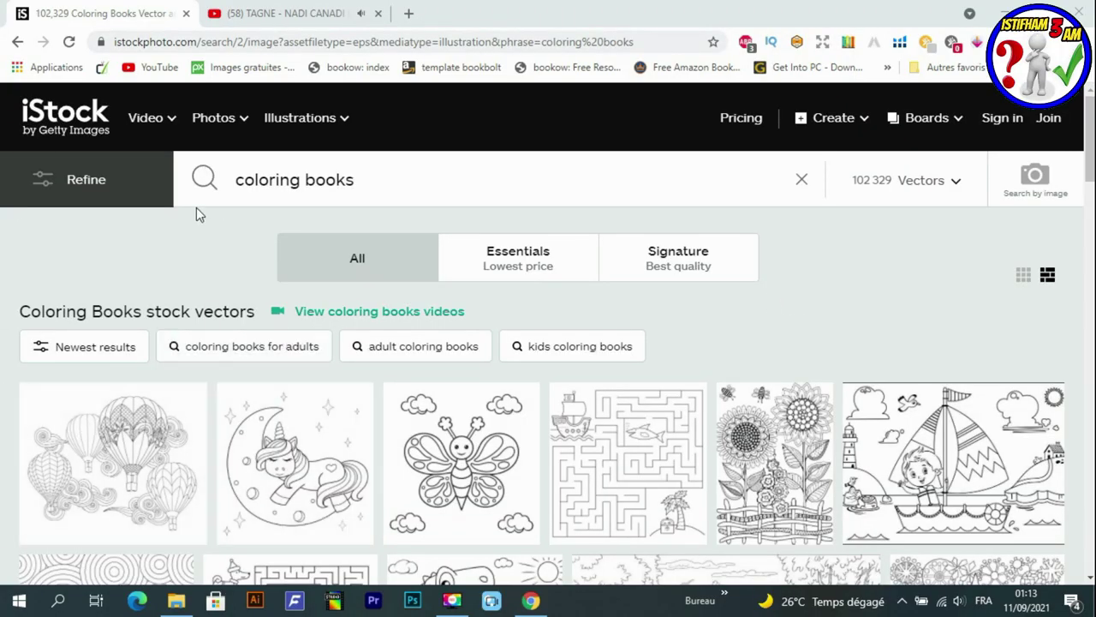
- Scroll the iStock 'coloring books' vector results down to the pagination footer and back up
{"action": "scroll", "coordinate": [358, 321], "scroll_direction": "down", "scroll_amount": 4}
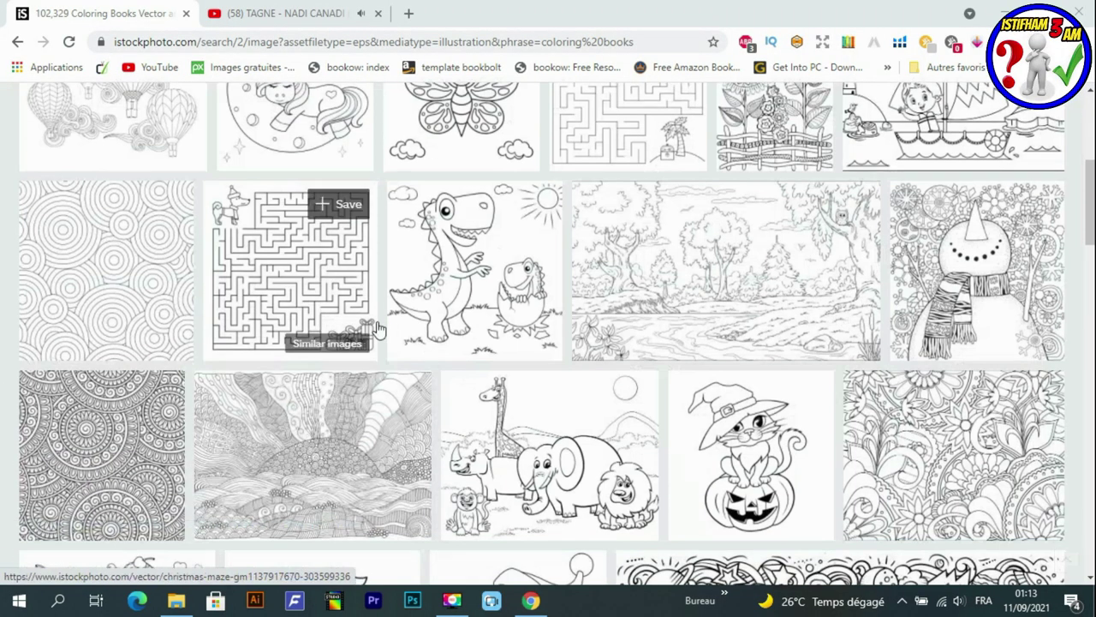
{"action": "scroll", "coordinate": [472, 343], "scroll_direction": "down", "scroll_amount": 2}
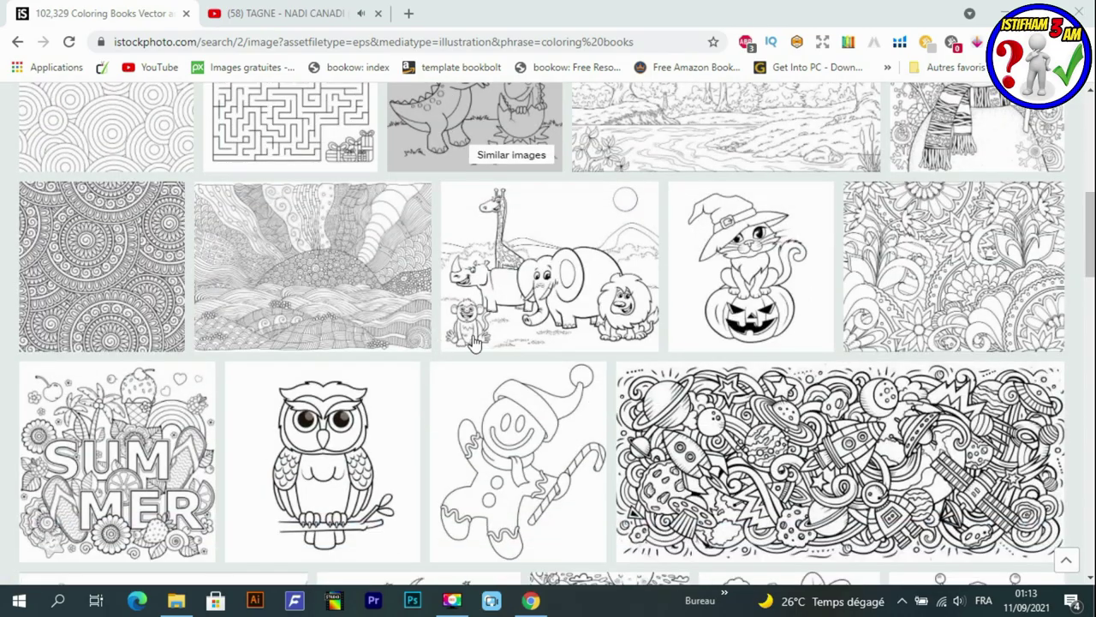
{"action": "scroll", "coordinate": [475, 341], "scroll_direction": "down", "scroll_amount": 3}
{"action": "scroll", "coordinate": [475, 341], "scroll_direction": "down", "scroll_amount": 3}
{"action": "scroll", "coordinate": [475, 341], "scroll_direction": "down", "scroll_amount": 2}
{"action": "scroll", "coordinate": [475, 341], "scroll_direction": "down", "scroll_amount": 2}
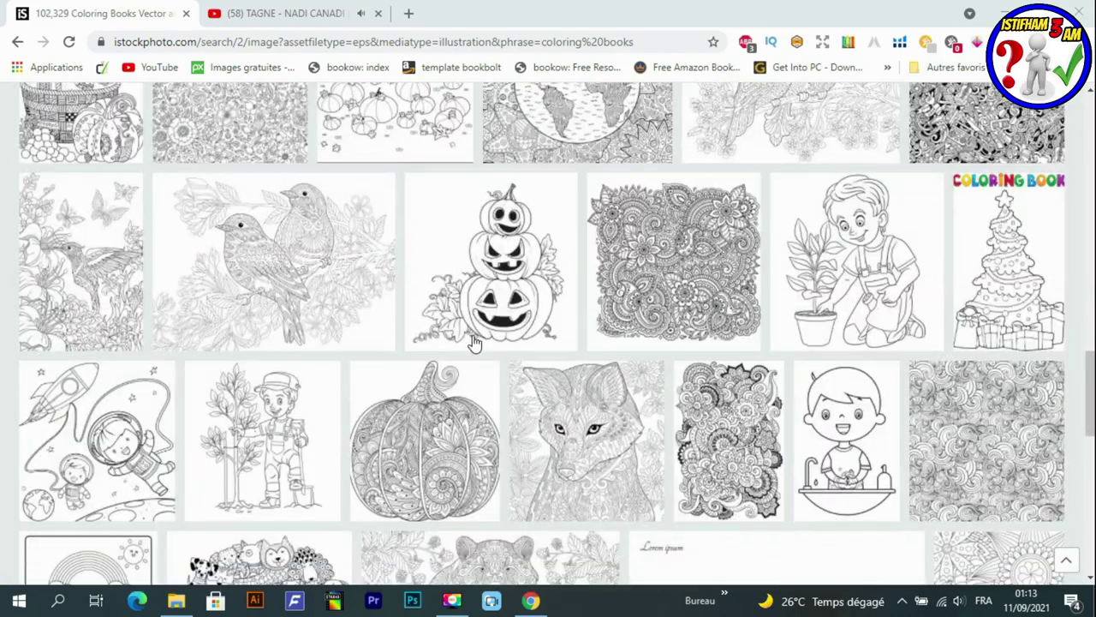
{"action": "scroll", "coordinate": [475, 340], "scroll_direction": "down", "scroll_amount": 6}
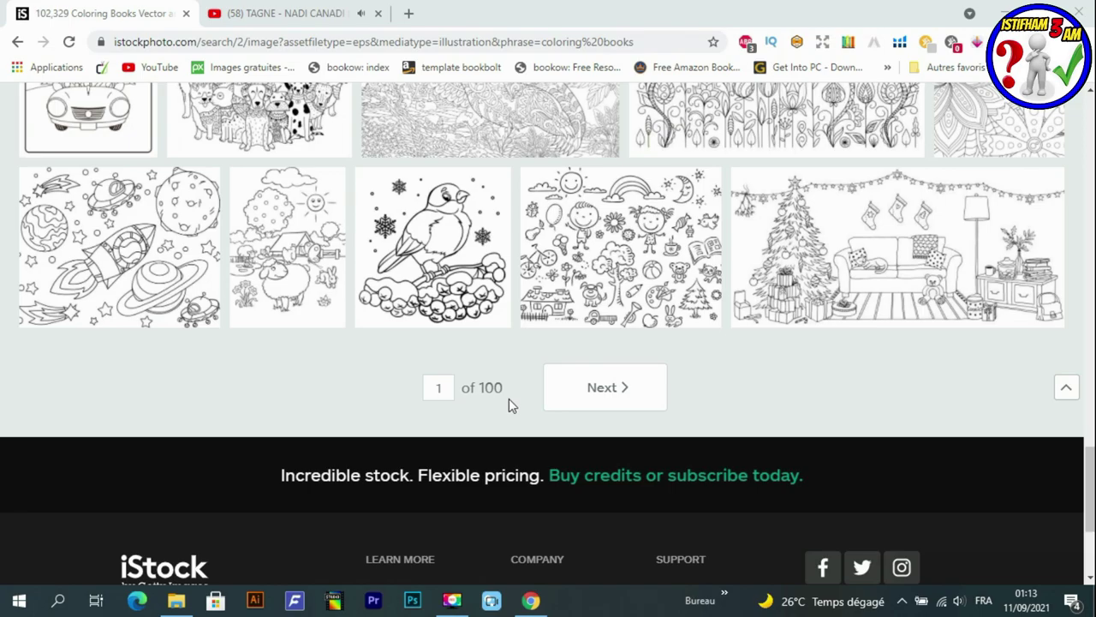
{"action": "scroll", "coordinate": [479, 401], "scroll_direction": "up", "scroll_amount": 1}
{"action": "scroll", "coordinate": [496, 359], "scroll_direction": "up", "scroll_amount": 5}
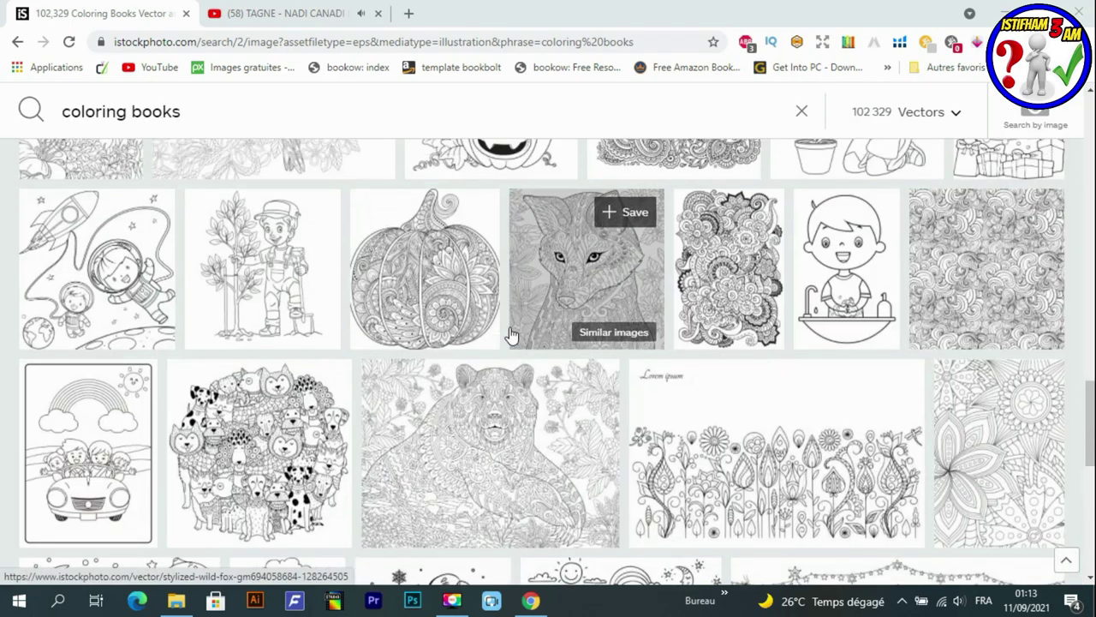
{"action": "scroll", "coordinate": [512, 342], "scroll_direction": "up", "scroll_amount": 5}
{"action": "scroll", "coordinate": [511, 341], "scroll_direction": "up", "scroll_amount": 4}
{"action": "scroll", "coordinate": [511, 341], "scroll_direction": "up", "scroll_amount": 5}
{"action": "scroll", "coordinate": [511, 341], "scroll_direction": "up", "scroll_amount": 5}
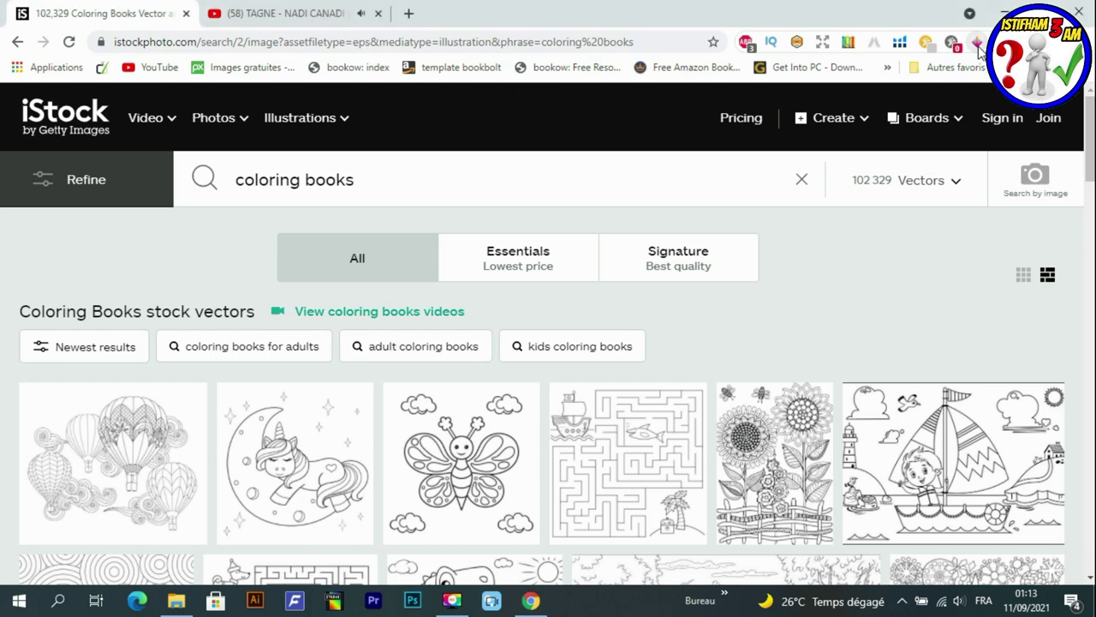
- List the page's 79 images in Image Downloader, then clear the selection
{"action": "left_click", "coordinate": [978, 47]}
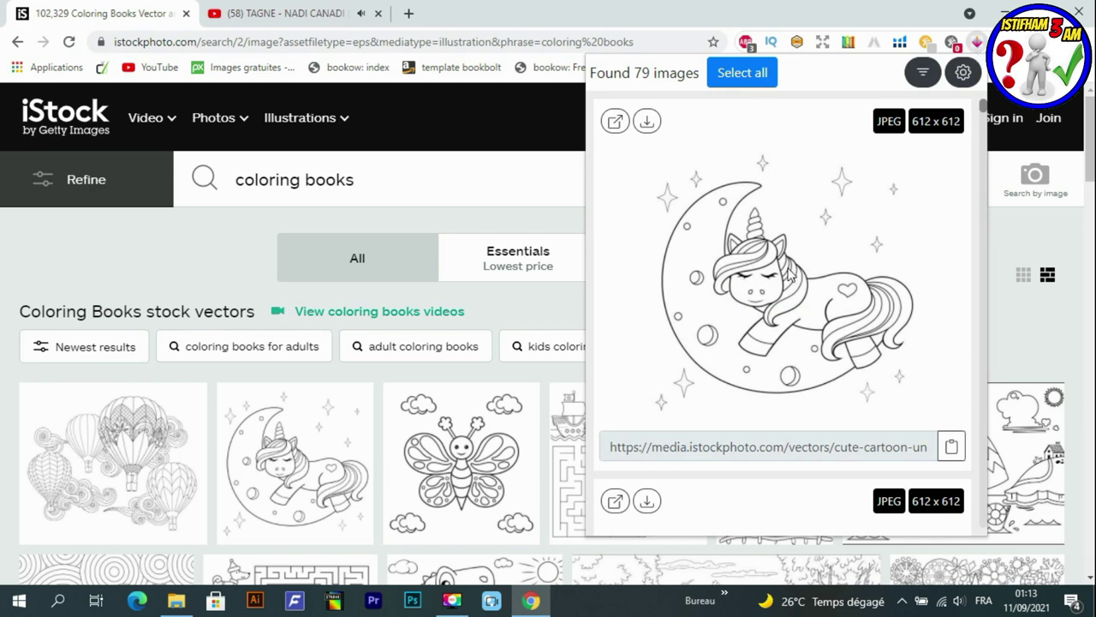
{"action": "scroll", "coordinate": [793, 277], "scroll_direction": "down", "scroll_amount": 2}
{"action": "scroll", "coordinate": [765, 286], "scroll_direction": "down", "scroll_amount": 2}
{"action": "scroll", "coordinate": [768, 294], "scroll_direction": "down", "scroll_amount": 2}
{"action": "scroll", "coordinate": [768, 291], "scroll_direction": "down", "scroll_amount": 4}
{"action": "scroll", "coordinate": [768, 290], "scroll_direction": "down", "scroll_amount": 2}
{"action": "scroll", "coordinate": [768, 289], "scroll_direction": "down", "scroll_amount": 2}
{"action": "scroll", "coordinate": [769, 288], "scroll_direction": "down", "scroll_amount": 2}
{"action": "scroll", "coordinate": [770, 290], "scroll_direction": "up", "scroll_amount": 3}
{"action": "scroll", "coordinate": [770, 292], "scroll_direction": "up", "scroll_amount": 4}
{"action": "scroll", "coordinate": [770, 292], "scroll_direction": "up", "scroll_amount": 2}
{"action": "left_click", "coordinate": [751, 80]}
{"action": "scroll", "coordinate": [814, 257], "scroll_direction": "down", "scroll_amount": 4}
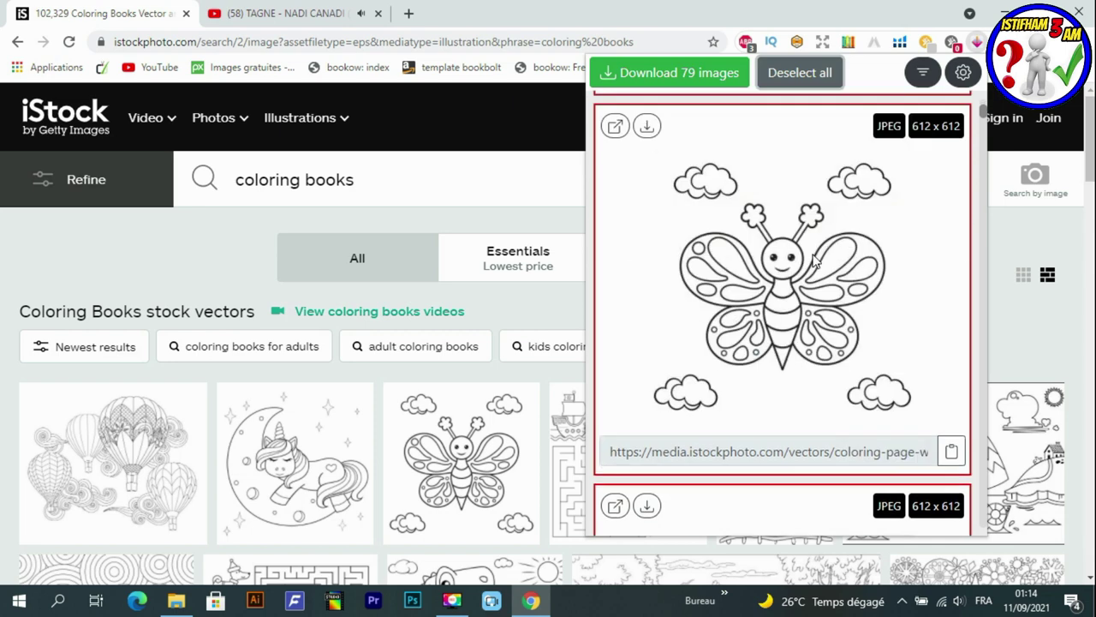
{"action": "scroll", "coordinate": [813, 257], "scroll_direction": "down", "scroll_amount": 2}
{"action": "scroll", "coordinate": [736, 163], "scroll_direction": "up", "scroll_amount": 1}
{"action": "scroll", "coordinate": [794, 225], "scroll_direction": "up", "scroll_amount": 4}
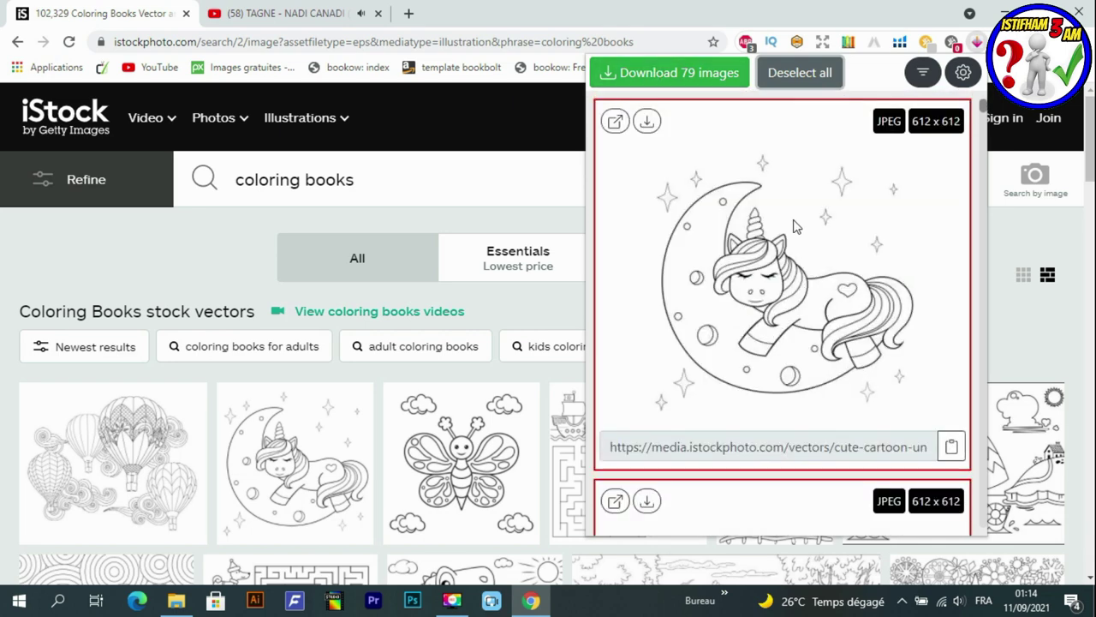
{"action": "left_click", "coordinate": [786, 77]}
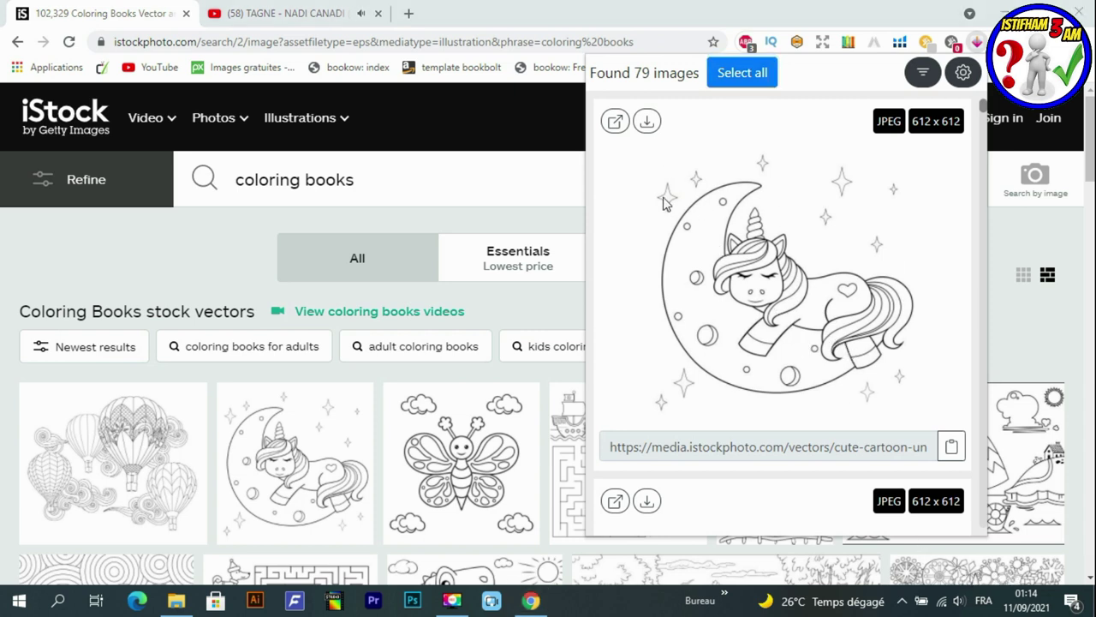
- Download the unicorn on the moon, butterfly and dinosaur coloring images
{"action": "left_click", "coordinate": [647, 122]}
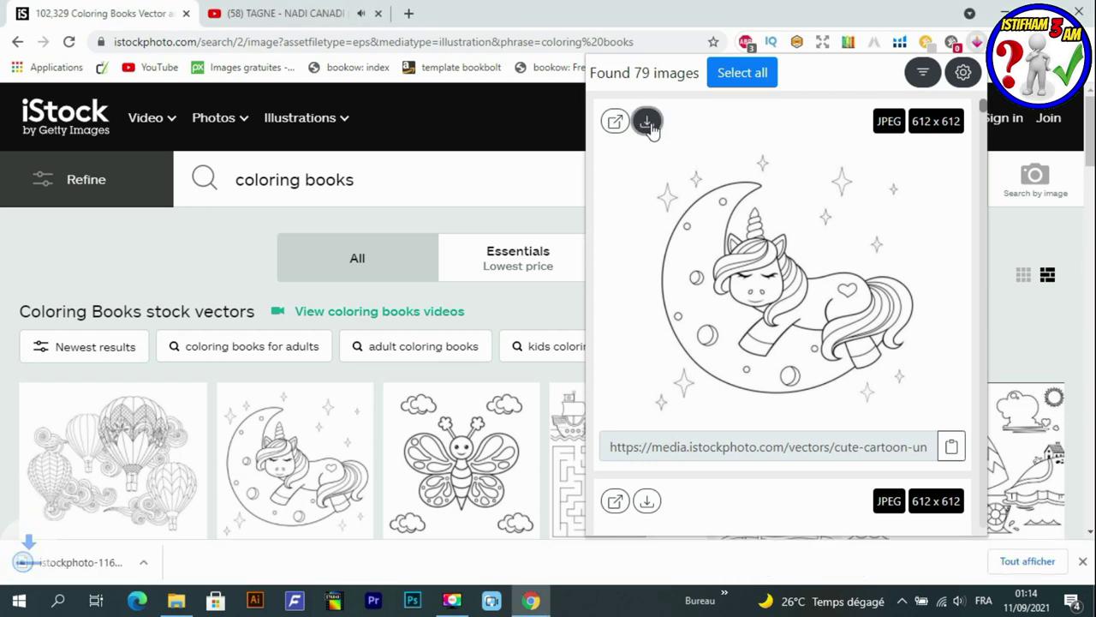
{"action": "scroll", "coordinate": [792, 308], "scroll_direction": "down", "scroll_amount": 4}
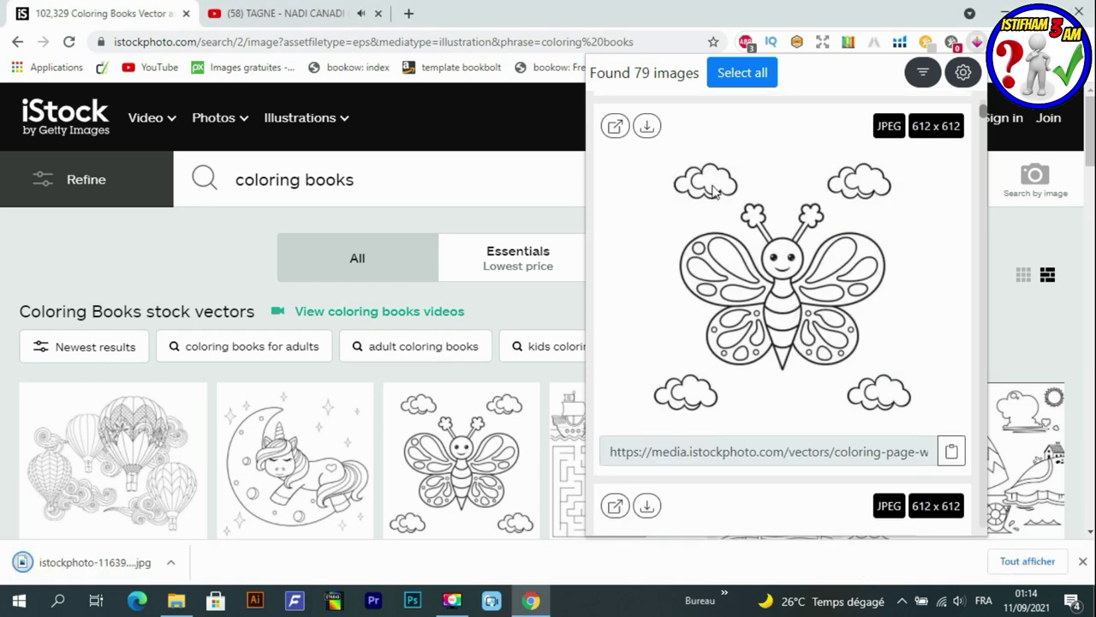
{"action": "left_click", "coordinate": [647, 127]}
{"action": "scroll", "coordinate": [760, 257], "scroll_direction": "down", "scroll_amount": 5}
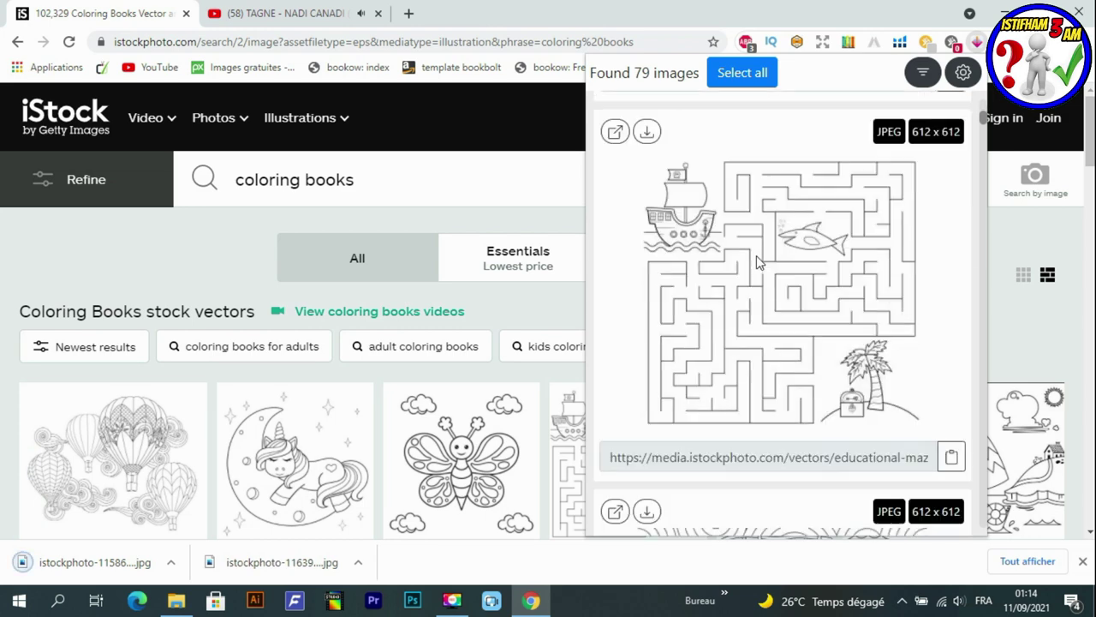
{"action": "scroll", "coordinate": [756, 256], "scroll_direction": "down", "scroll_amount": 5}
{"action": "scroll", "coordinate": [756, 256], "scroll_direction": "down", "scroll_amount": 5}
{"action": "scroll", "coordinate": [756, 256], "scroll_direction": "down", "scroll_amount": 5}
{"action": "scroll", "coordinate": [756, 255], "scroll_direction": "down", "scroll_amount": 5}
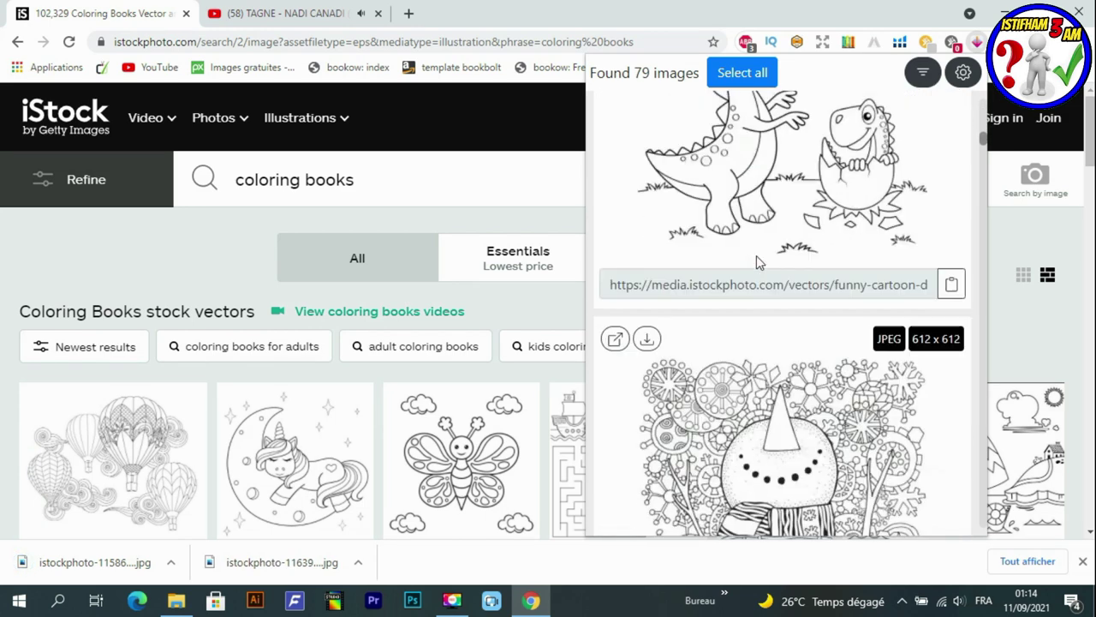
{"action": "scroll", "coordinate": [756, 255], "scroll_direction": "up", "scroll_amount": 2}
{"action": "left_click", "coordinate": [647, 146]}
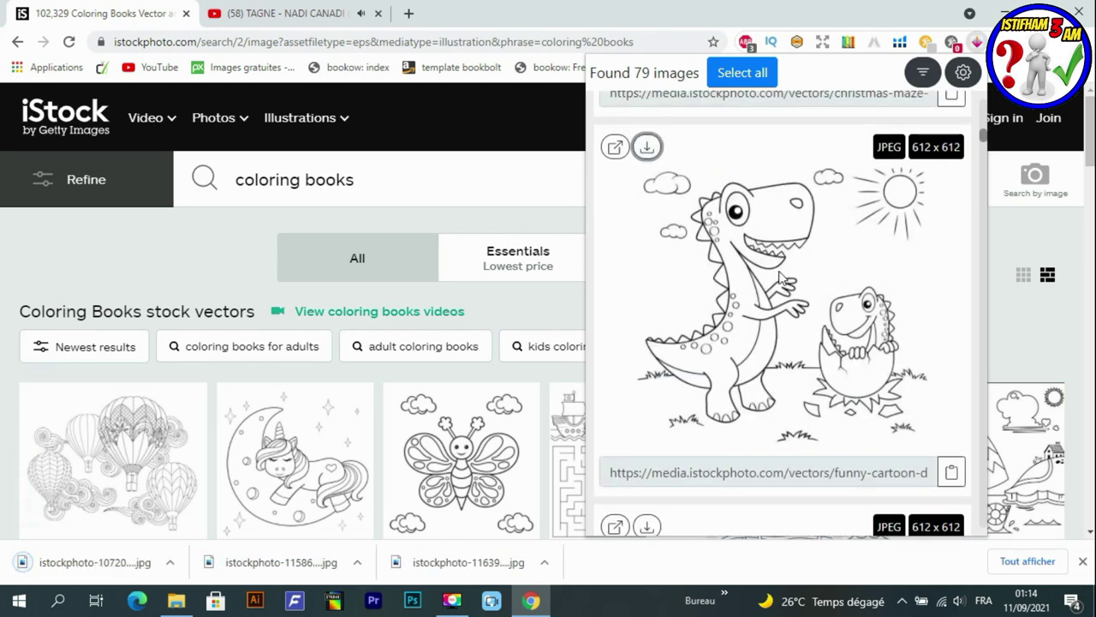
{"action": "scroll", "coordinate": [779, 276], "scroll_direction": "down", "scroll_amount": 3}
{"action": "scroll", "coordinate": [779, 276], "scroll_direction": "down", "scroll_amount": 3}
{"action": "scroll", "coordinate": [779, 278], "scroll_direction": "down", "scroll_amount": 3}
{"action": "scroll", "coordinate": [779, 279], "scroll_direction": "down", "scroll_amount": 5}
{"action": "scroll", "coordinate": [779, 279], "scroll_direction": "down", "scroll_amount": 2}
{"action": "scroll", "coordinate": [779, 280], "scroll_direction": "up", "scroll_amount": 2}
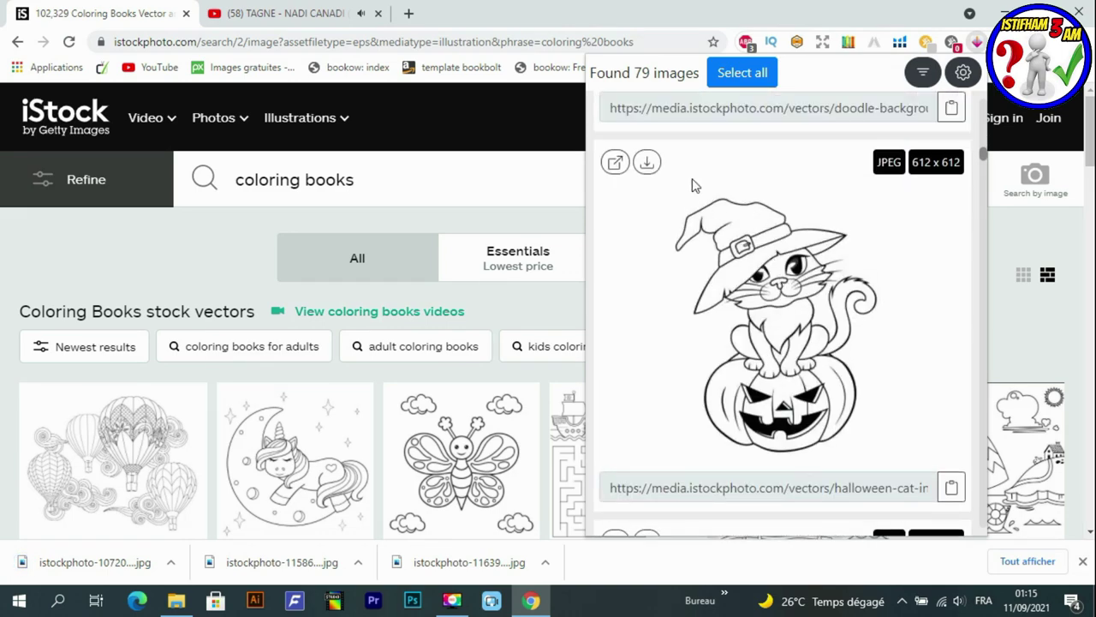
- Download the Halloween cat and owl coloring images
{"action": "left_click", "coordinate": [647, 165]}
{"action": "scroll", "coordinate": [702, 223], "scroll_direction": "down", "scroll_amount": 1}
{"action": "scroll", "coordinate": [736, 248], "scroll_direction": "down", "scroll_amount": 4}
{"action": "scroll", "coordinate": [762, 271], "scroll_direction": "down", "scroll_amount": 2}
{"action": "scroll", "coordinate": [763, 271], "scroll_direction": "down", "scroll_amount": 1}
{"action": "scroll", "coordinate": [762, 271], "scroll_direction": "down", "scroll_amount": 2}
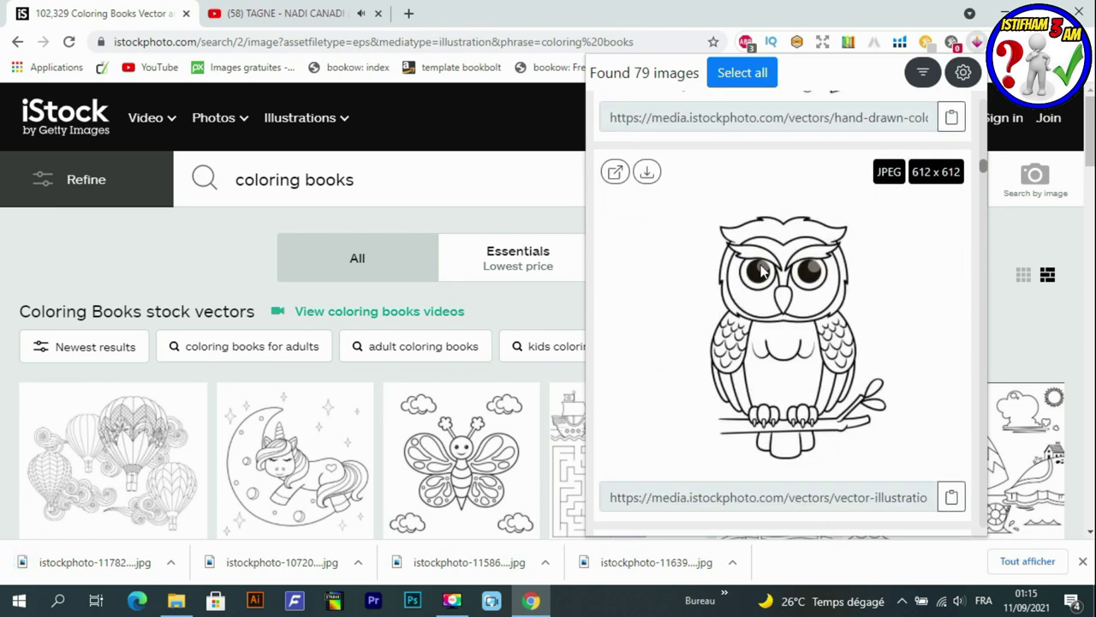
{"action": "left_click", "coordinate": [647, 173]}
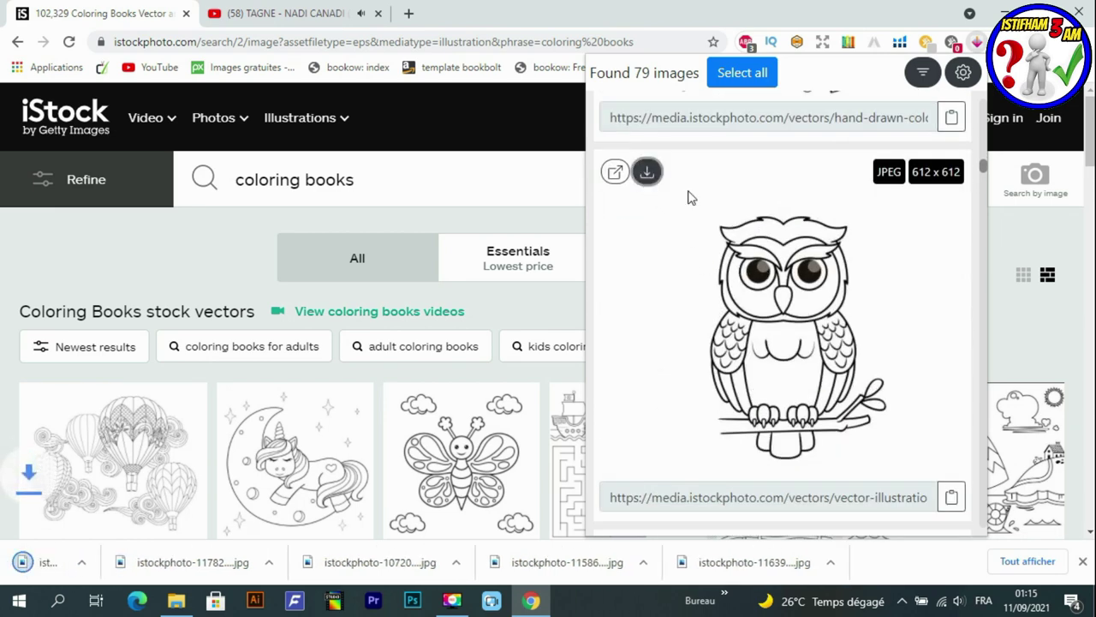
{"action": "scroll", "coordinate": [809, 351], "scroll_direction": "down", "scroll_amount": 5}
{"action": "scroll", "coordinate": [798, 359], "scroll_direction": "down", "scroll_amount": 3}
{"action": "scroll", "coordinate": [805, 367], "scroll_direction": "down", "scroll_amount": 5}
{"action": "scroll", "coordinate": [805, 366], "scroll_direction": "down", "scroll_amount": 5}
{"action": "scroll", "coordinate": [805, 367], "scroll_direction": "down", "scroll_amount": 5}
{"action": "scroll", "coordinate": [805, 367], "scroll_direction": "down", "scroll_amount": 5}
{"action": "scroll", "coordinate": [805, 367], "scroll_direction": "down", "scroll_amount": 4}
- Close the image list and move to page 2 of the iStock results
{"action": "left_click", "coordinate": [1059, 156]}
{"action": "left_click", "coordinate": [882, 220]}
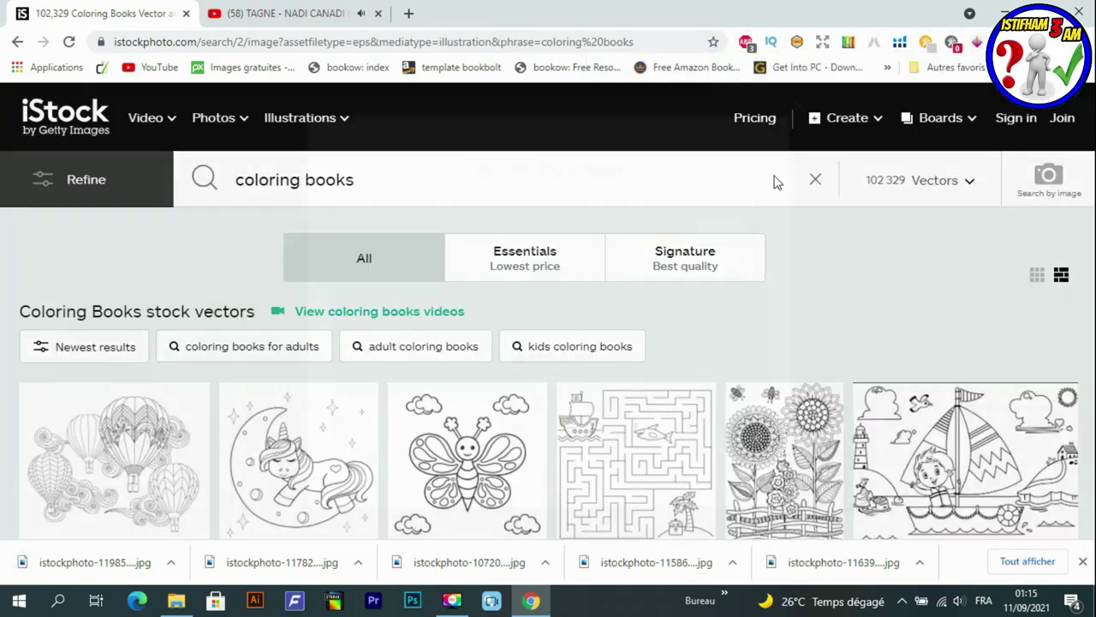
{"action": "scroll", "coordinate": [771, 257], "scroll_direction": "down", "scroll_amount": 10}
{"action": "scroll", "coordinate": [741, 291], "scroll_direction": "down", "scroll_amount": 10}
{"action": "scroll", "coordinate": [741, 291], "scroll_direction": "down", "scroll_amount": 4}
{"action": "scroll", "coordinate": [710, 275], "scroll_direction": "up", "scroll_amount": 5}
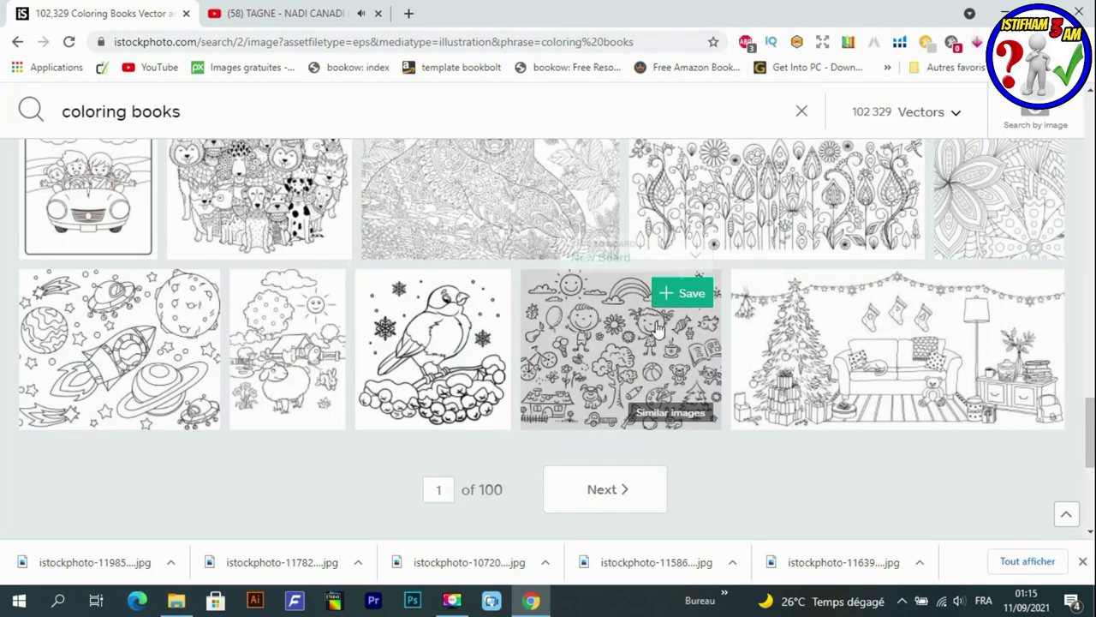
{"action": "left_click", "coordinate": [602, 489]}
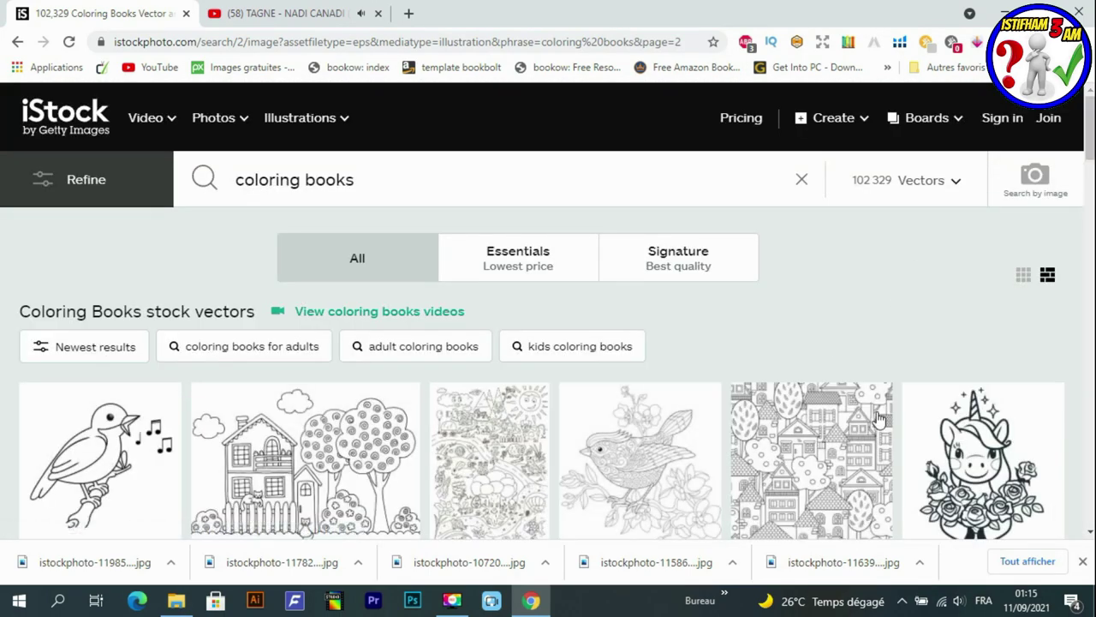
{"action": "scroll", "coordinate": [879, 340], "scroll_direction": "down", "scroll_amount": 2}
{"action": "scroll", "coordinate": [925, 184], "scroll_direction": "up", "scroll_amount": 2}
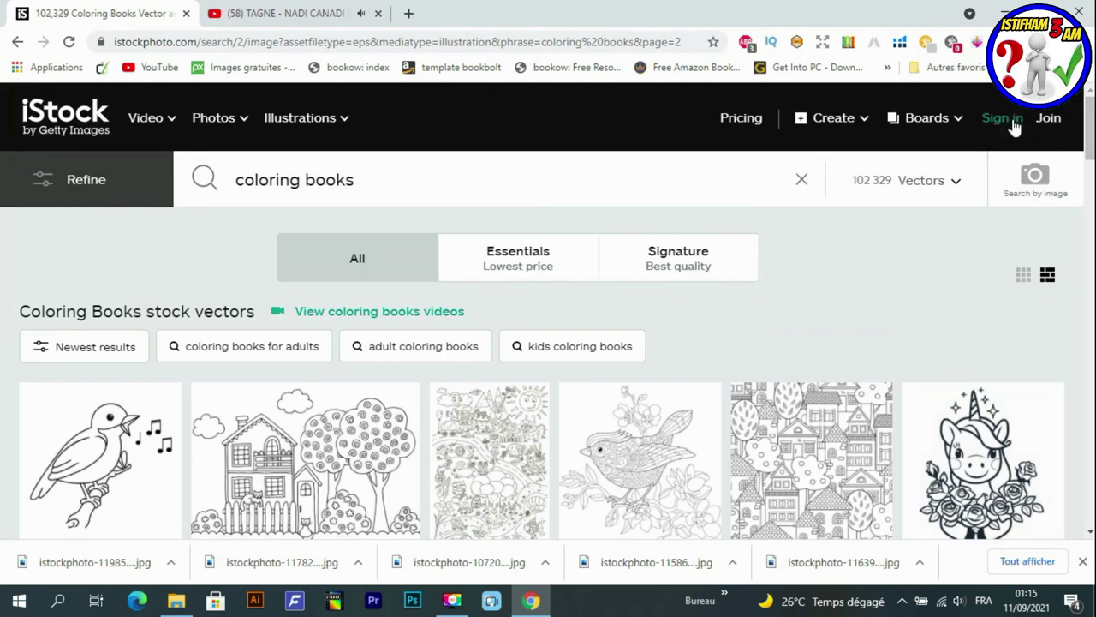
- List page 2's images in Image Downloader and download the singing bird coloring image
{"action": "left_click", "coordinate": [977, 43]}
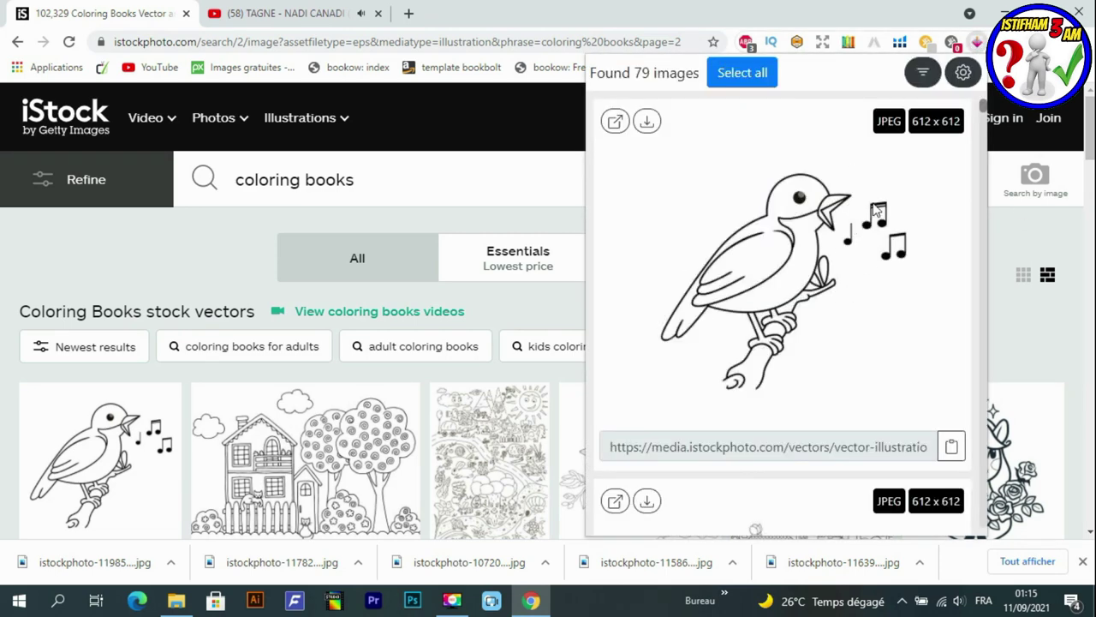
{"action": "scroll", "coordinate": [765, 320], "scroll_direction": "down", "scroll_amount": 5}
{"action": "scroll", "coordinate": [773, 329], "scroll_direction": "down", "scroll_amount": 5}
{"action": "scroll", "coordinate": [783, 334], "scroll_direction": "down", "scroll_amount": 5}
{"action": "scroll", "coordinate": [773, 261], "scroll_direction": "up", "scroll_amount": 5}
{"action": "scroll", "coordinate": [766, 257], "scroll_direction": "up", "scroll_amount": 5}
{"action": "scroll", "coordinate": [761, 254], "scroll_direction": "up", "scroll_amount": 5}
{"action": "left_click", "coordinate": [647, 122]}
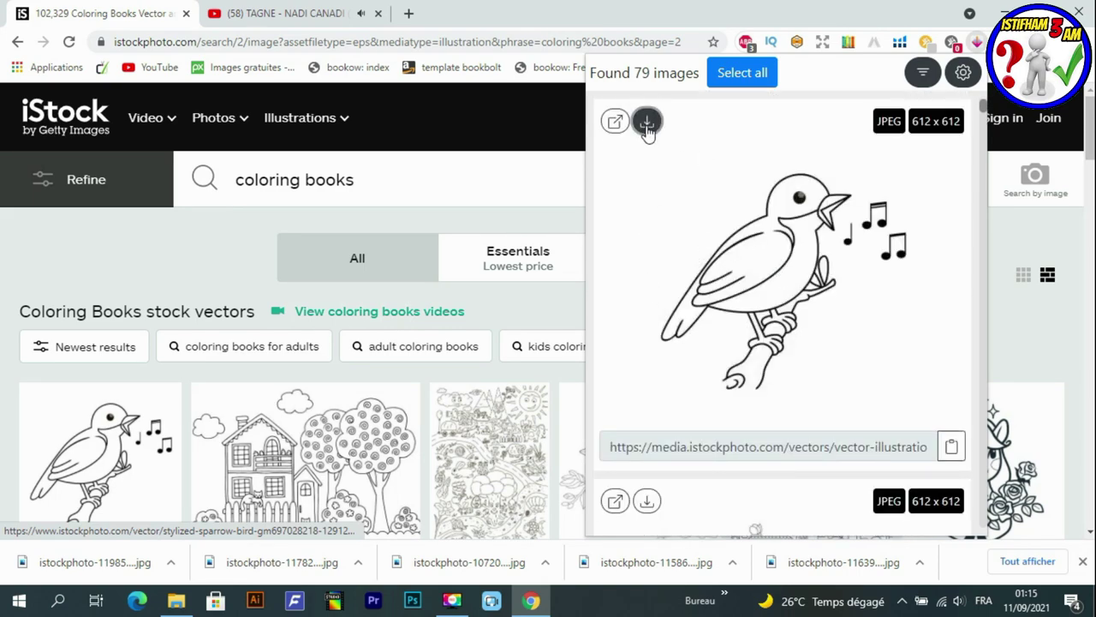
- Show the finished download in its folder, leaving the downloader preferences unchanged
{"action": "left_click", "coordinate": [961, 75]}
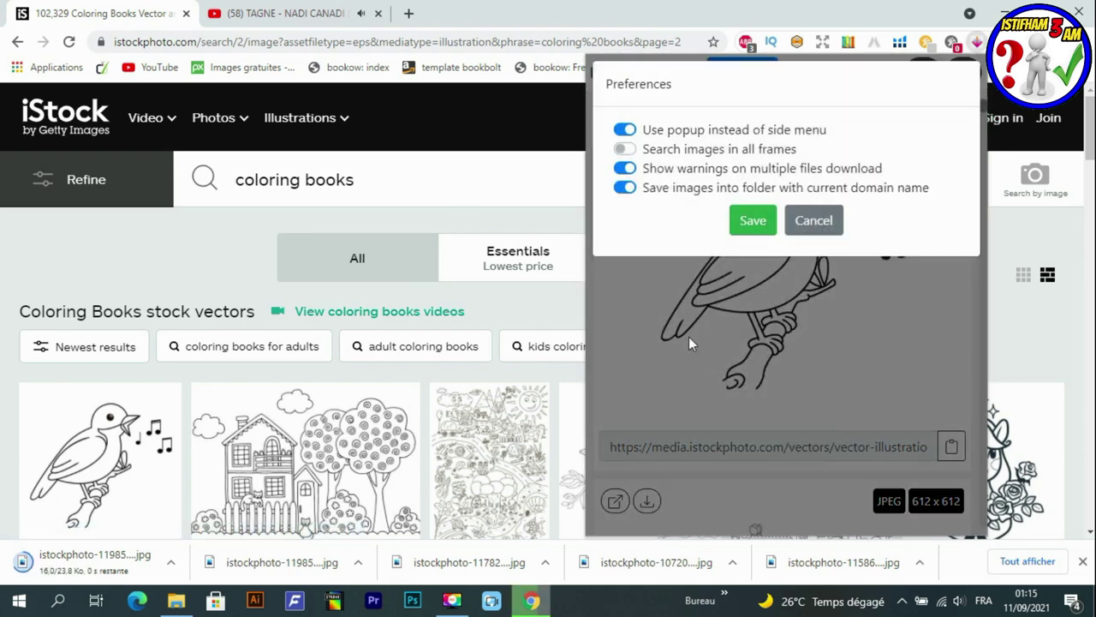
{"action": "left_click", "coordinate": [809, 228]}
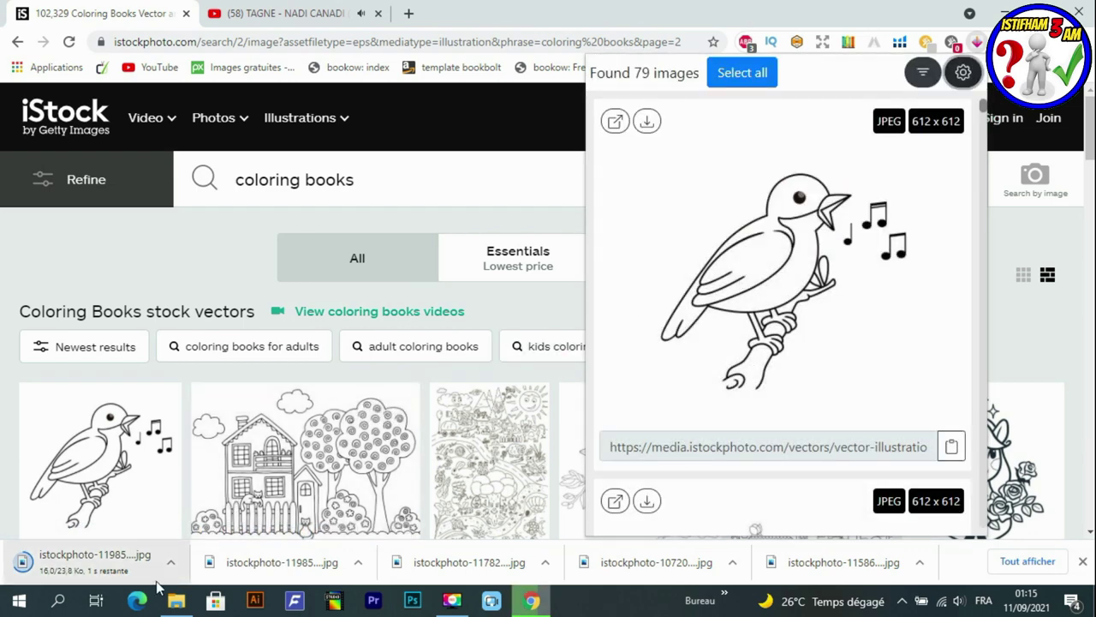
{"action": "right_click", "coordinate": [227, 568]}
{"action": "left_click", "coordinate": [282, 529]}
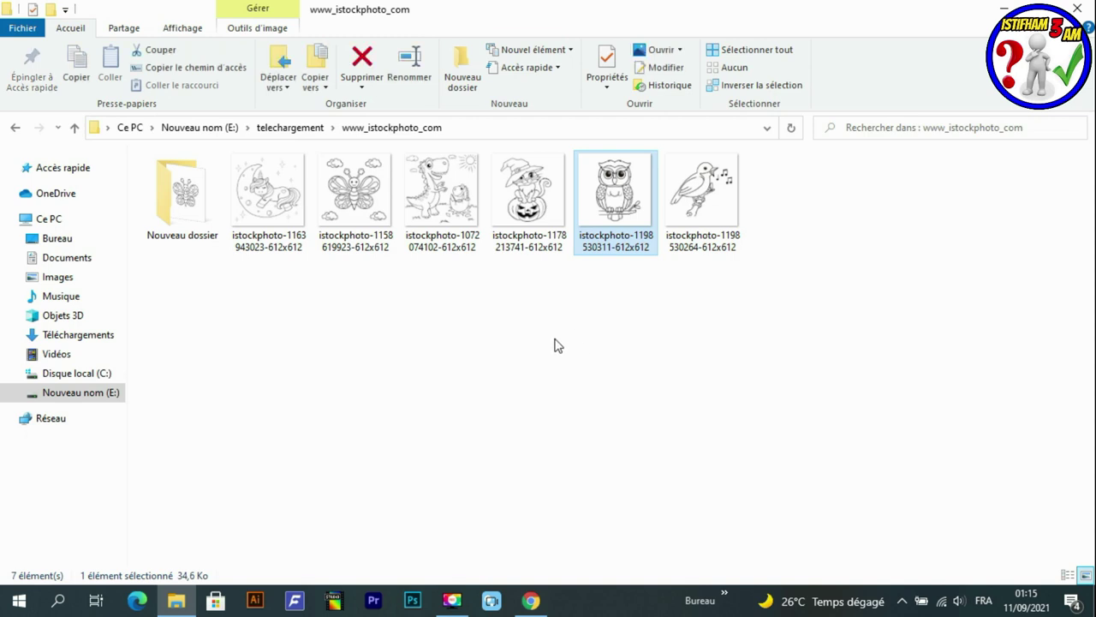
- Create 'Nouveau Microsoft PowerPoint Presentation' in www_istockphoto_com and open it in PowerPoint
{"action": "right_click", "coordinate": [439, 337]}
{"action": "mouse_move", "coordinate": [548, 529]}
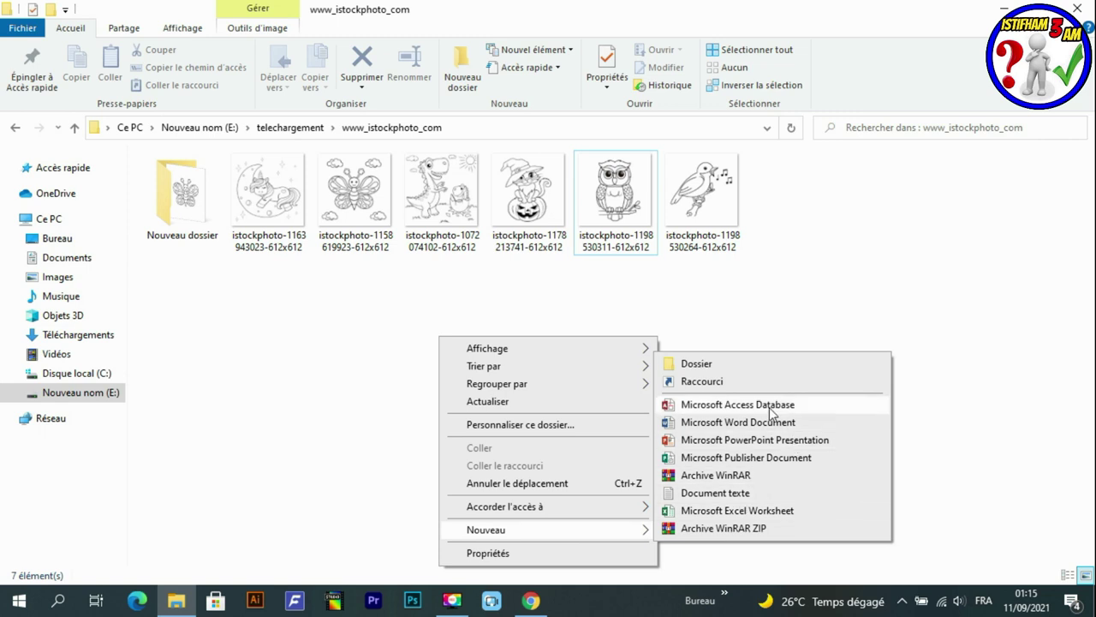
{"action": "left_click", "coordinate": [706, 442]}
{"action": "left_click", "coordinate": [698, 426]}
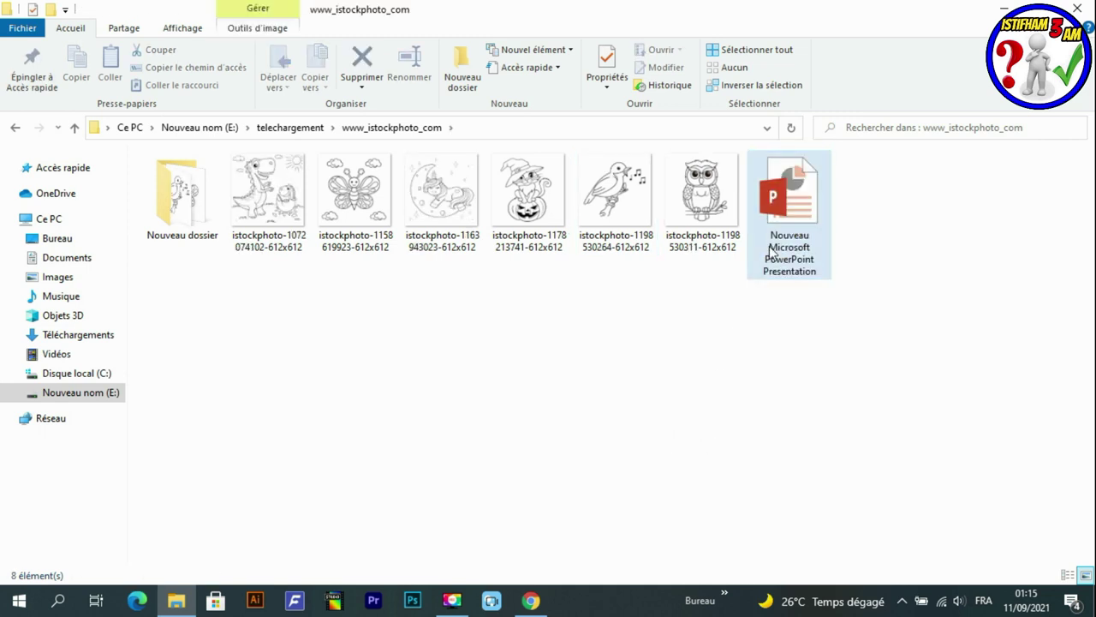
{"action": "left_click", "coordinate": [795, 212]}
{"action": "double_click", "coordinate": [798, 212]}
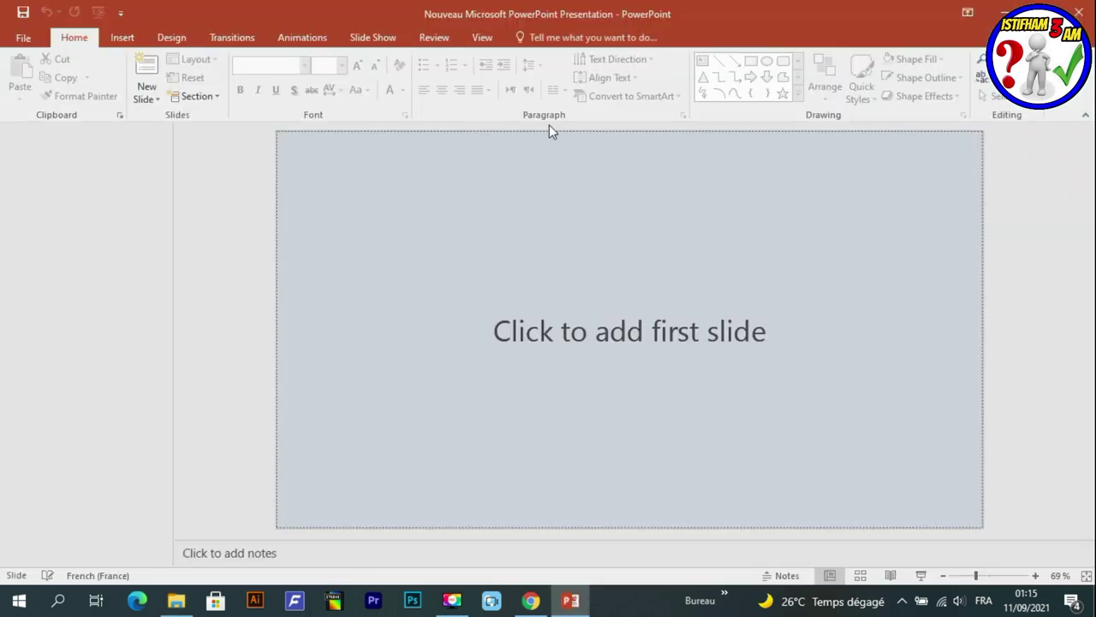
- Set a custom slide size of Letter Paper (8.5x11 in) and pick a content scaling option
{"action": "left_click", "coordinate": [169, 39]}
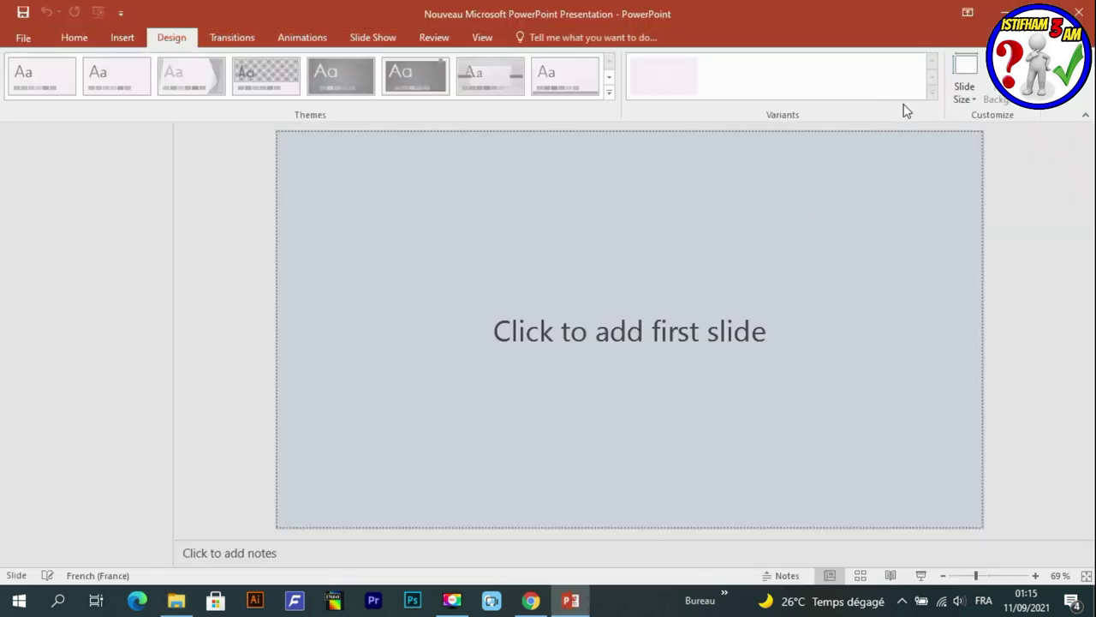
{"action": "left_click", "coordinate": [967, 100]}
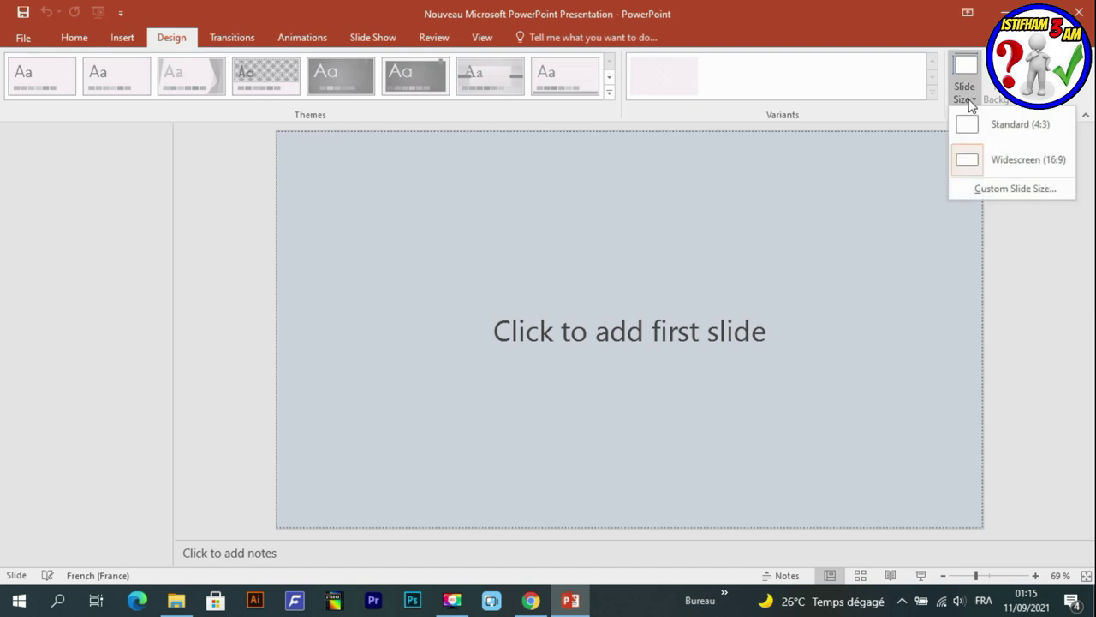
{"action": "left_click", "coordinate": [998, 191]}
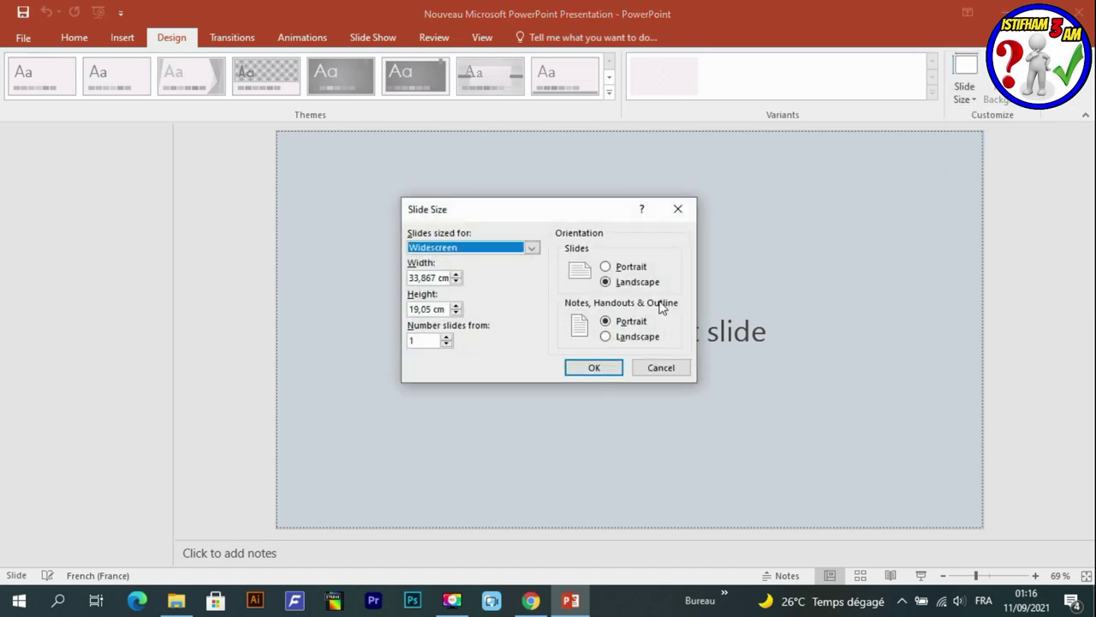
{"action": "left_click", "coordinate": [531, 248]}
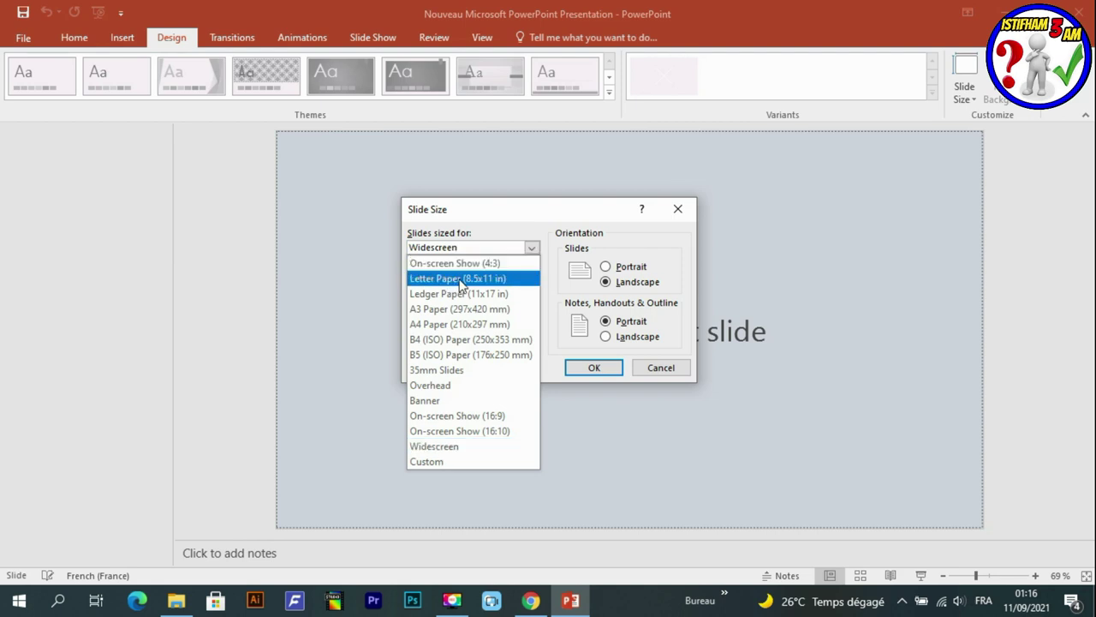
{"action": "left_click", "coordinate": [453, 281]}
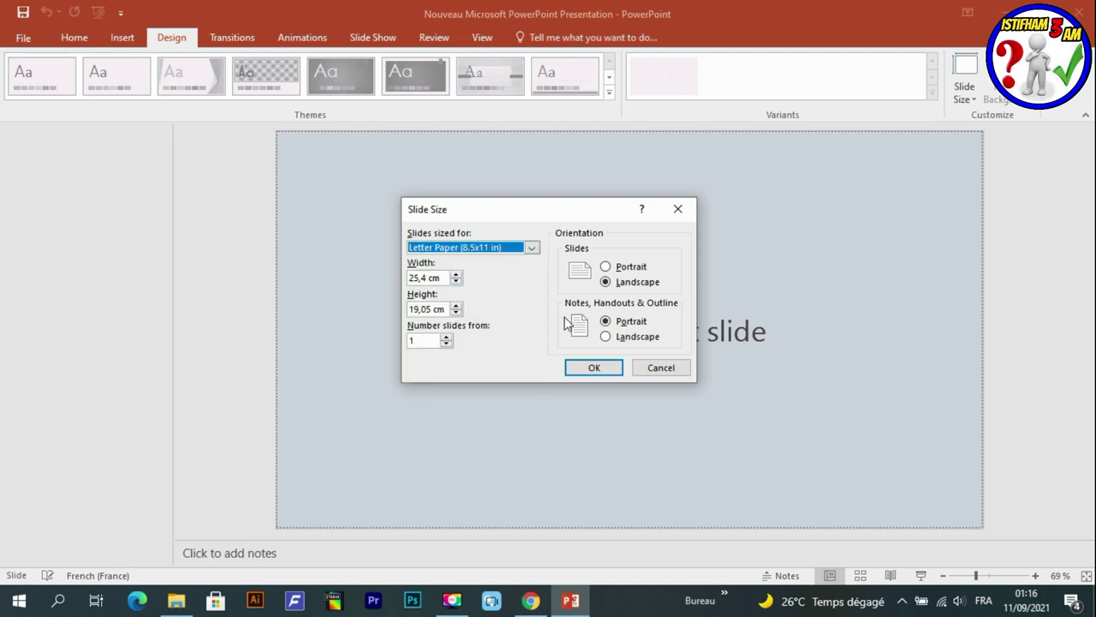
{"action": "left_click", "coordinate": [594, 368]}
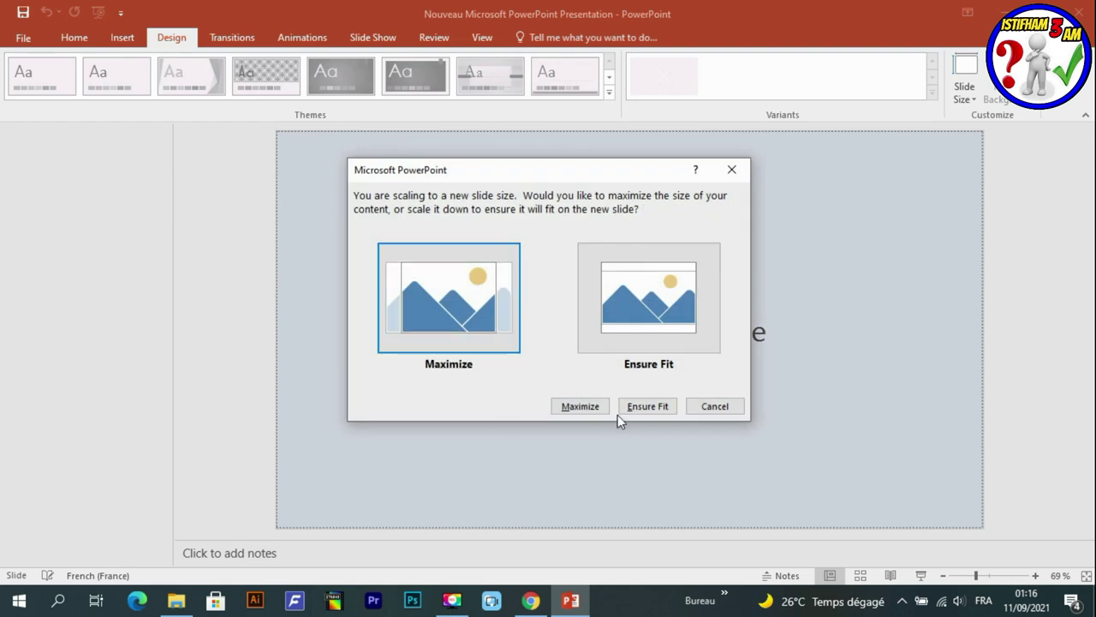
{"action": "left_click", "coordinate": [603, 409]}
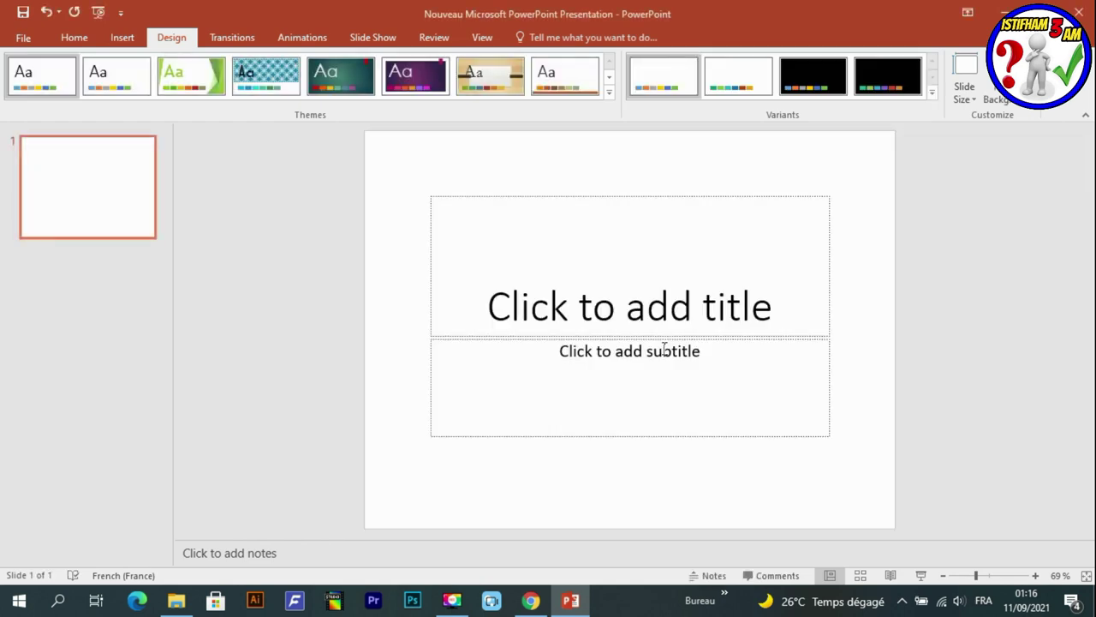
{"action": "left_click", "coordinate": [825, 435]}
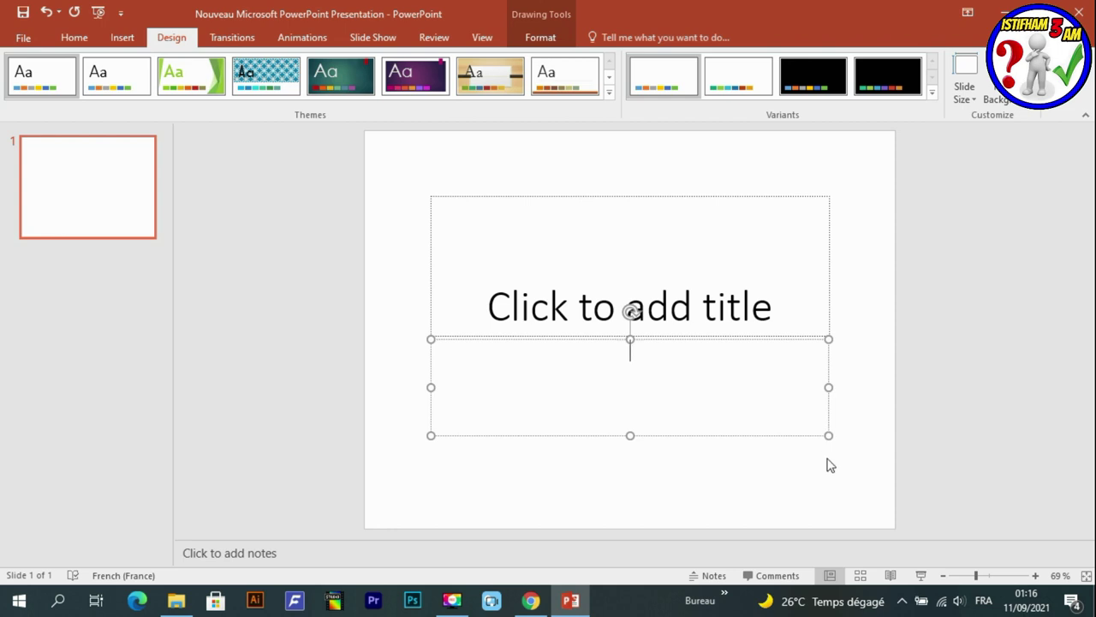
- Delete the subtitle and title placeholders from the first slide
{"action": "key", "text": "Escape"}
{"action": "key", "text": "Delete"}
{"action": "left_click", "coordinate": [822, 334]}
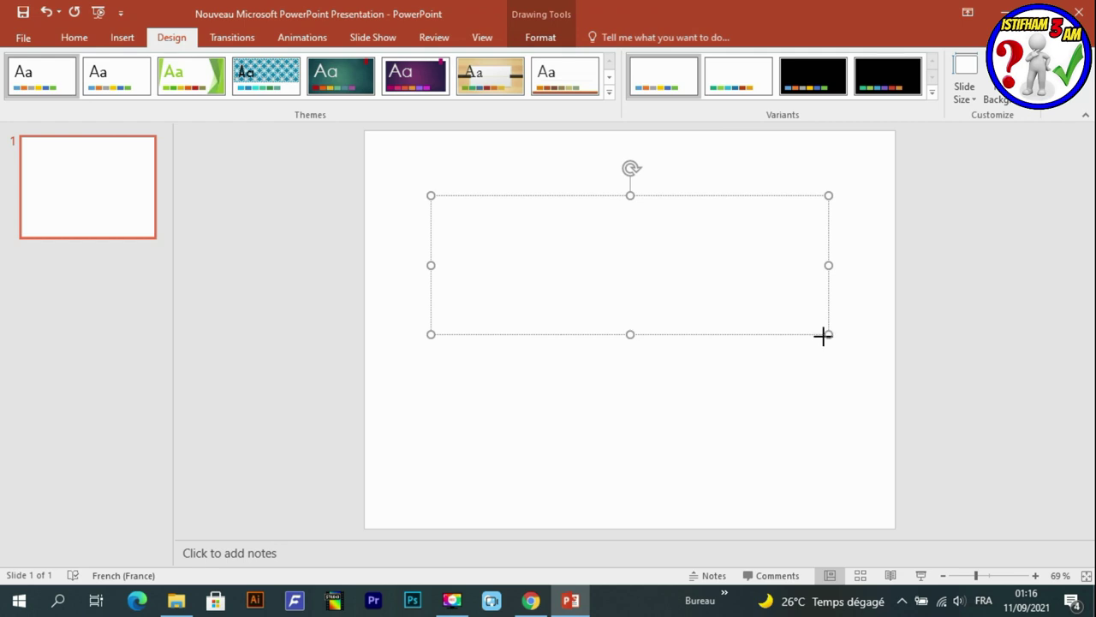
{"action": "key", "text": "Delete"}
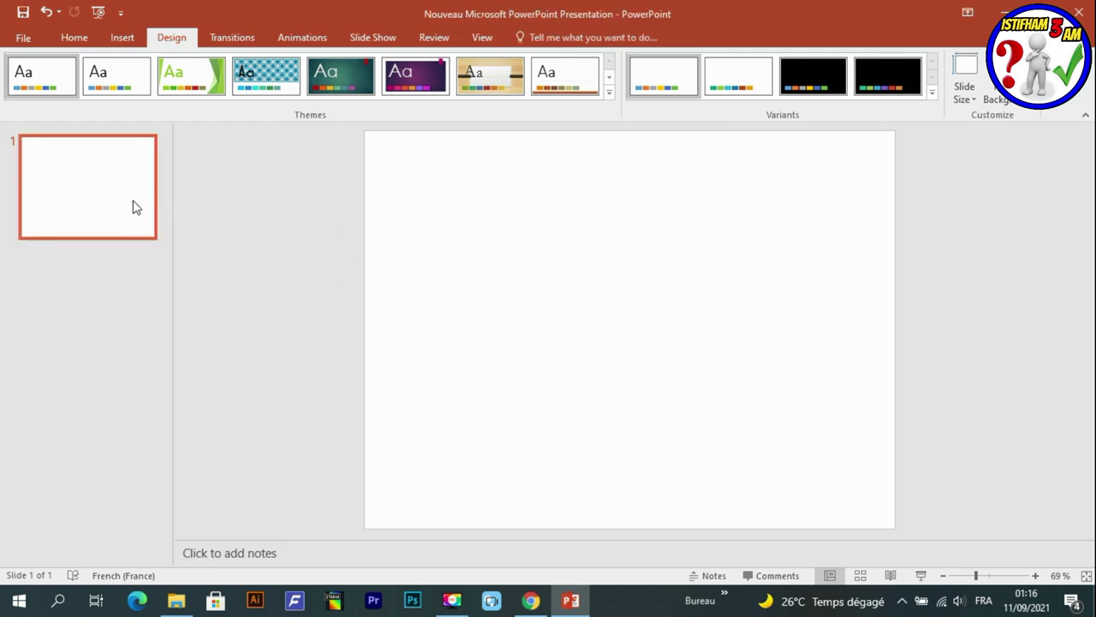
- Paste copies of the blank slide to make six blank slides, then return to File Explorer
{"action": "key", "text": "ctrl+v"}
{"action": "key", "text": "ctrl+v"}
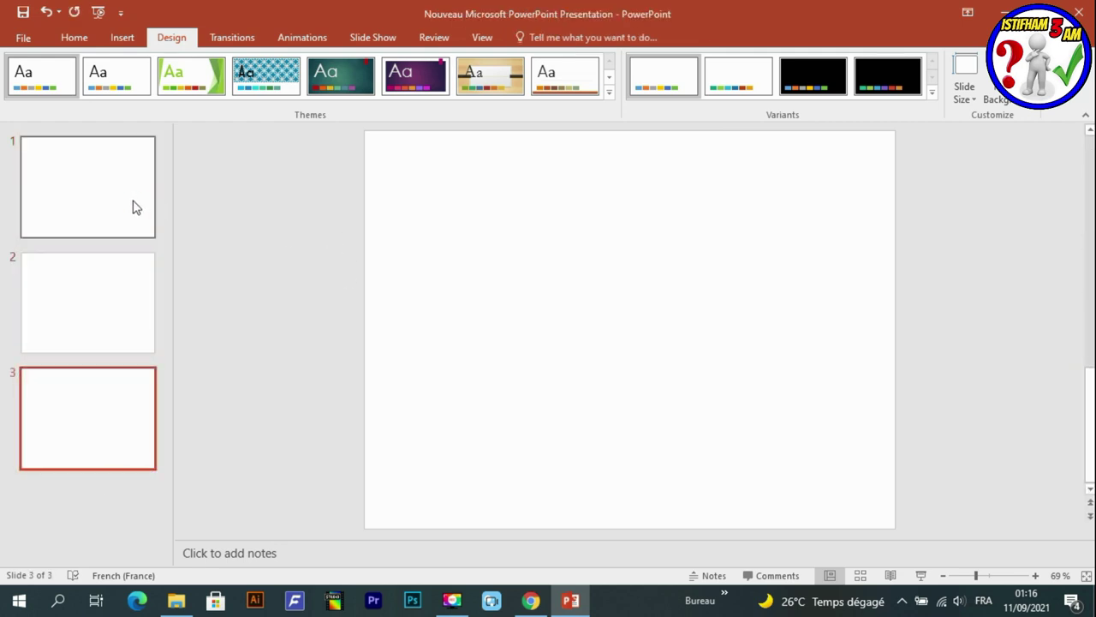
{"action": "key", "text": "ctrl+v"}
{"action": "key", "text": "ctrl+v"}
{"action": "key", "text": "ctrl+v"}
{"action": "scroll", "coordinate": [63, 297], "scroll_direction": "up", "scroll_amount": 3}
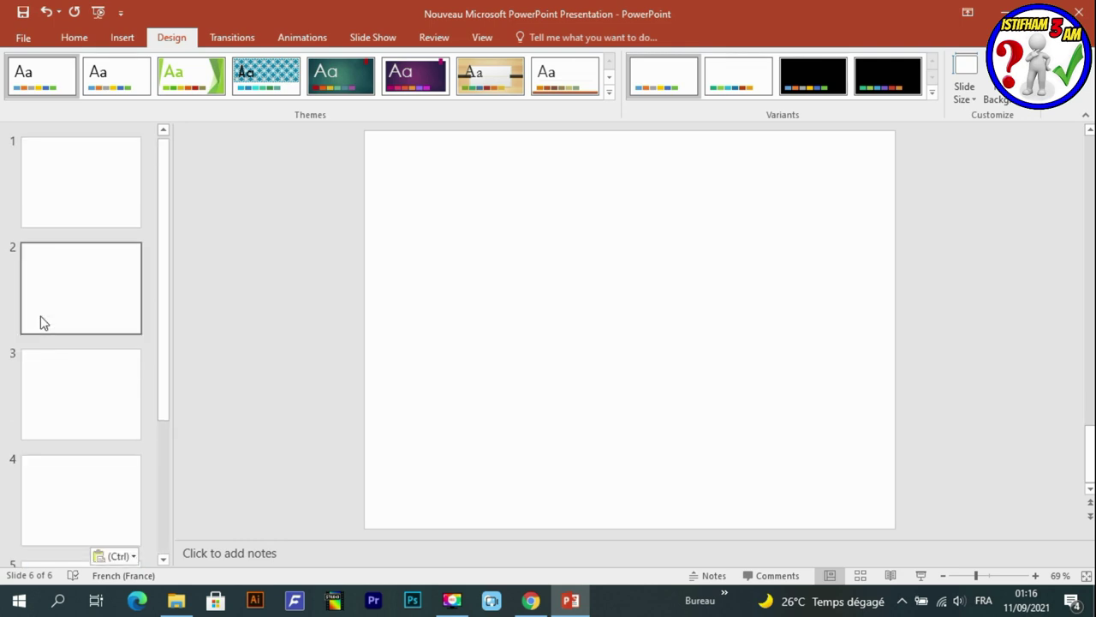
{"action": "left_click", "coordinate": [66, 183]}
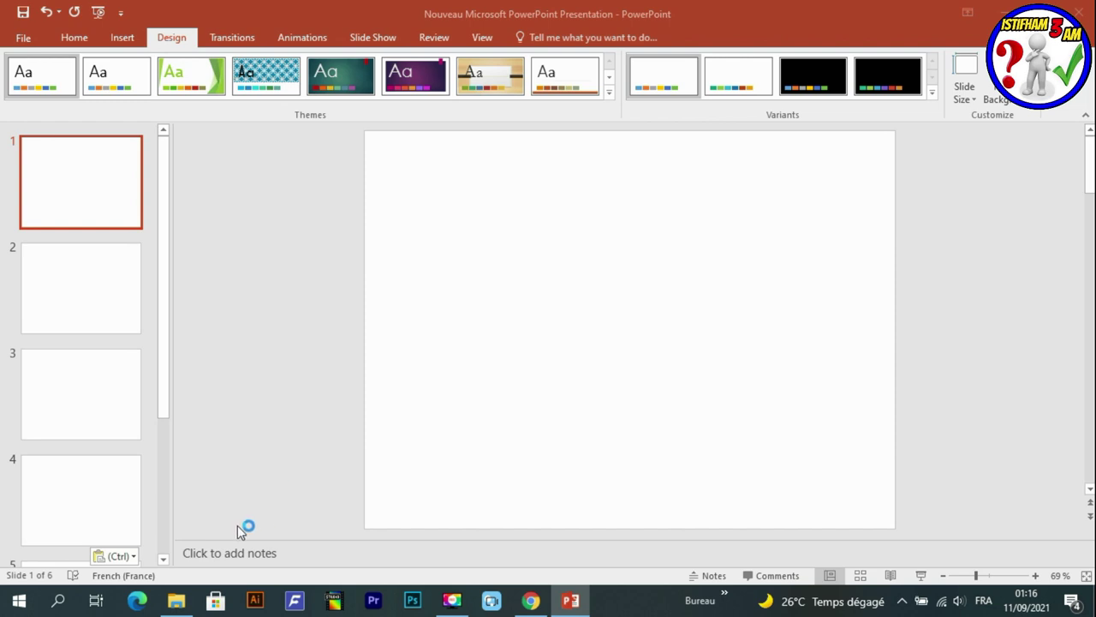
{"action": "left_click", "coordinate": [175, 599]}
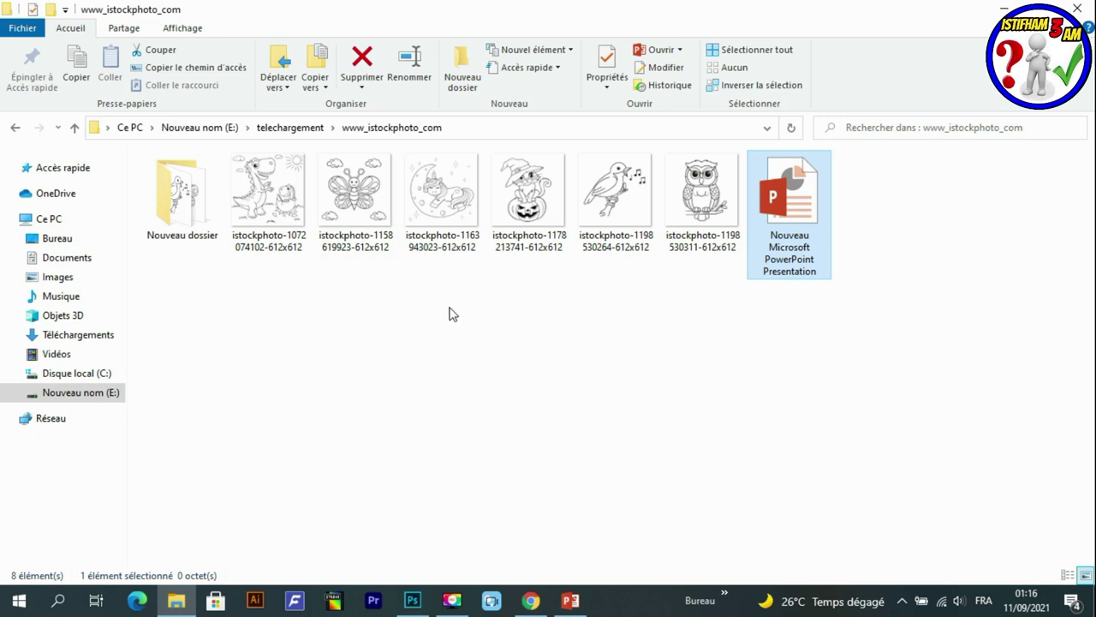
- Open the dinosaur image in Photoshop and lasso the baby dinosaur with its cracked egg
{"action": "left_click", "coordinate": [413, 599]}
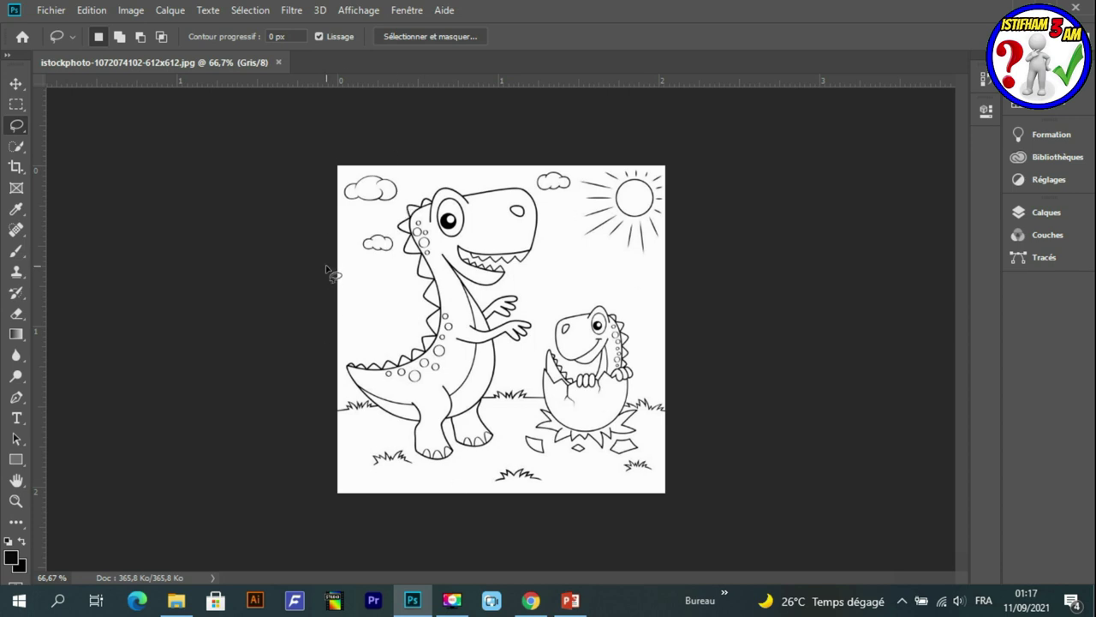
{"action": "right_click", "coordinate": [17, 127]}
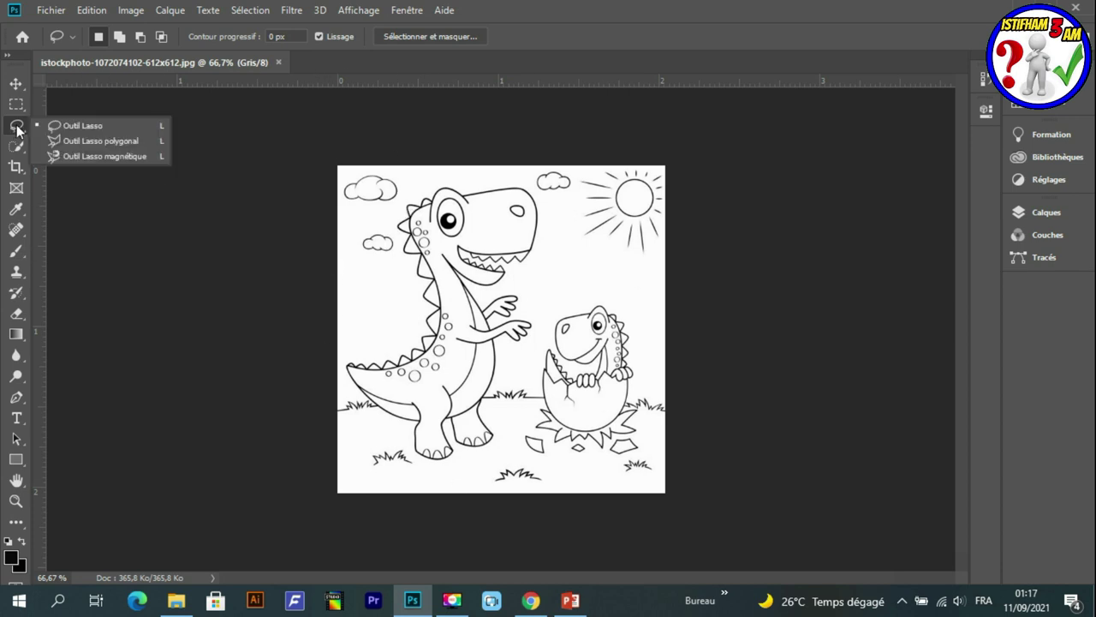
{"action": "left_click", "coordinate": [71, 128]}
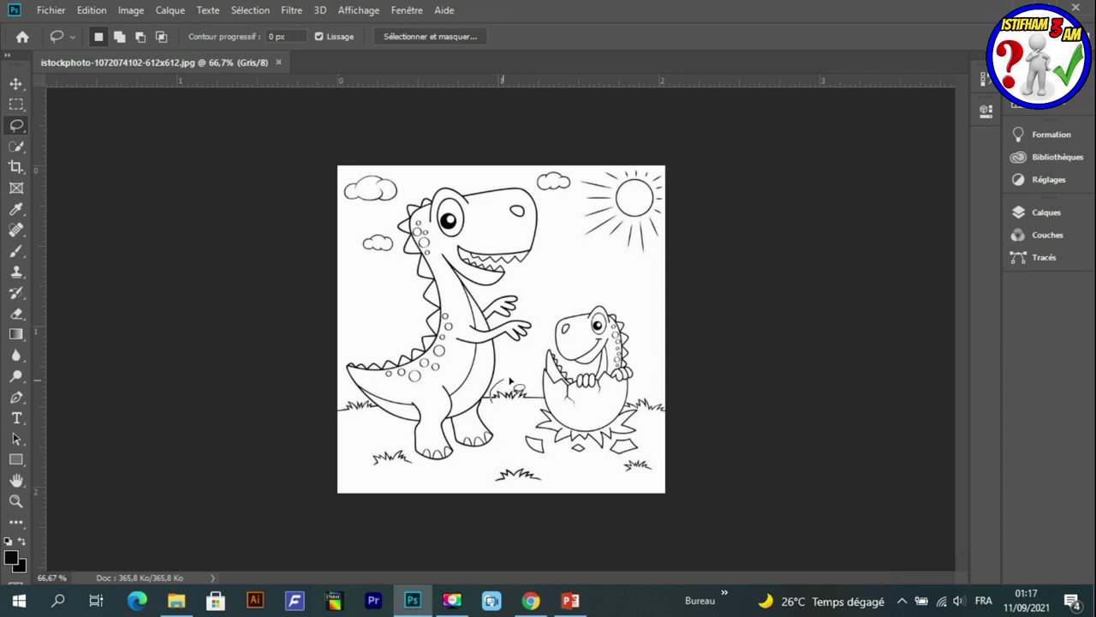
{"action": "left_click_drag", "start_coordinate": [569, 298], "coordinate": [647, 317]}
{"action": "mouse_move", "coordinate": [665, 358]}
{"action": "left_mouse_down"}
{"action": "mouse_move", "coordinate": [670, 445]}
{"action": "mouse_move", "coordinate": [651, 481]}
{"action": "mouse_move", "coordinate": [490, 489]}
{"action": "left_mouse_up"}
{"action": "left_click_drag", "start_coordinate": [492, 403], "coordinate": [494, 406]}
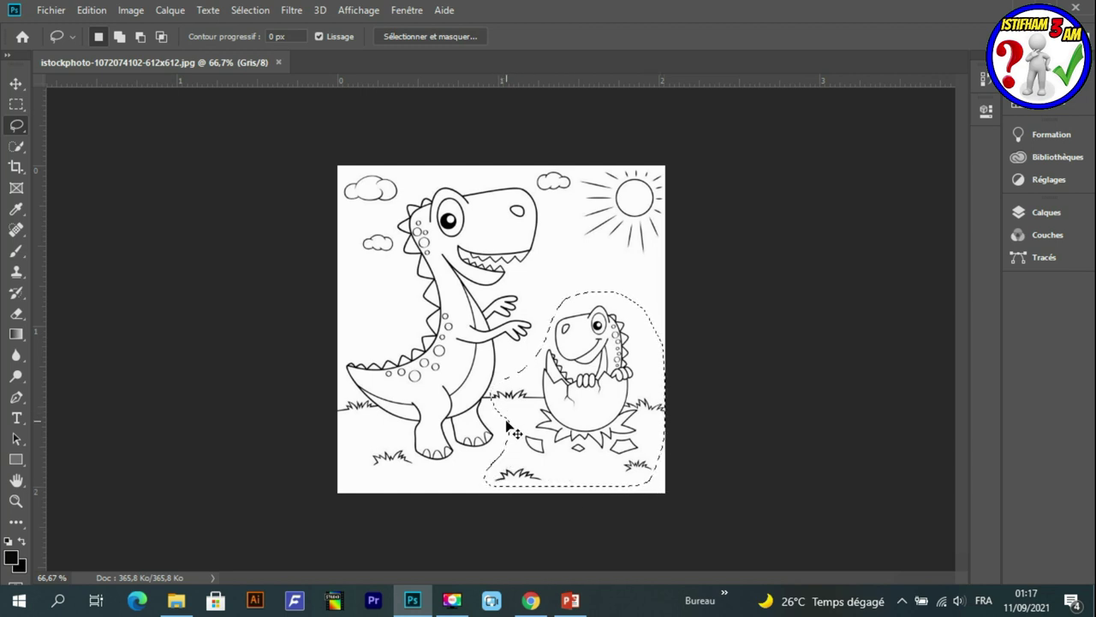
- Paste the baby dinosaur onto slide 1 and enlarge it to fill the page
{"action": "left_click", "coordinate": [570, 599]}
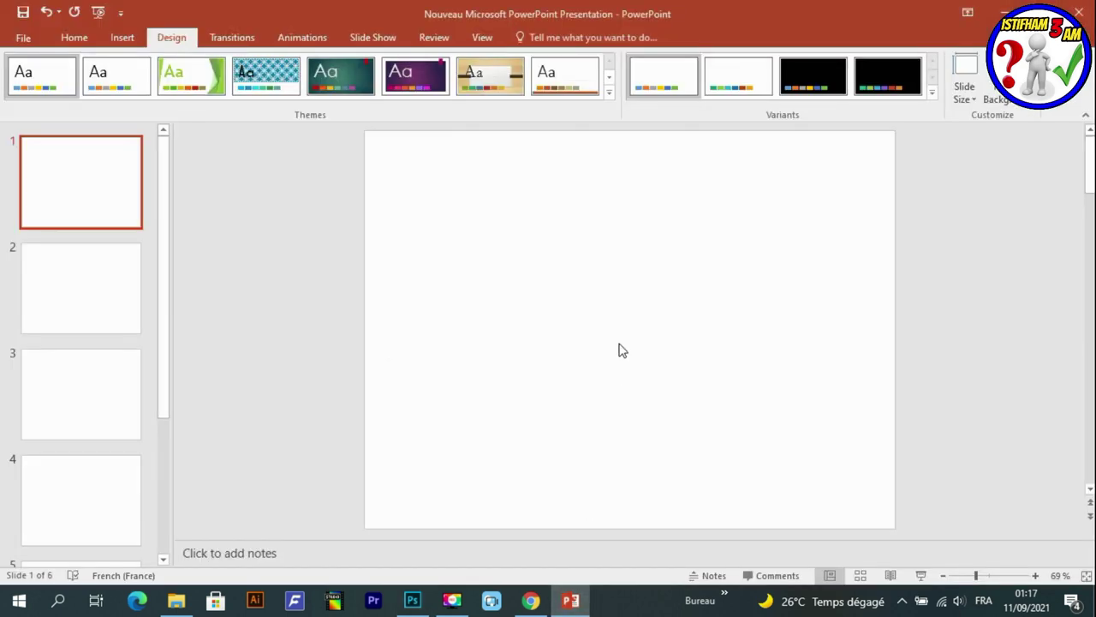
{"action": "key", "text": "ctrl+v"}
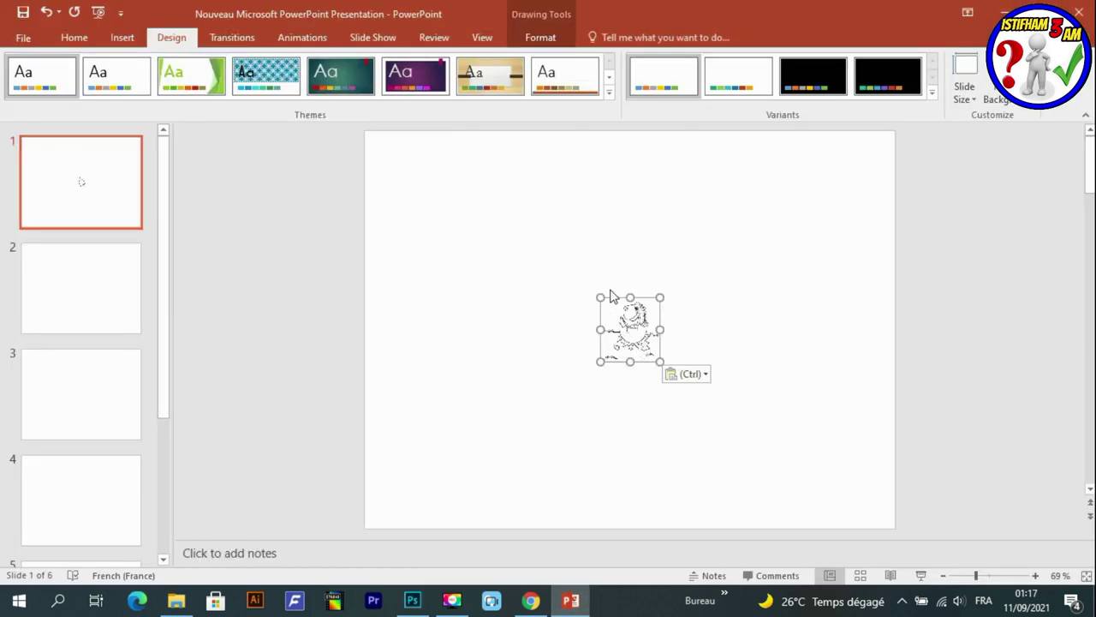
{"action": "left_click_drag", "start_coordinate": [601, 297], "coordinate": [465, 146]}
{"action": "left_click_drag", "start_coordinate": [659, 348], "coordinate": [810, 514]}
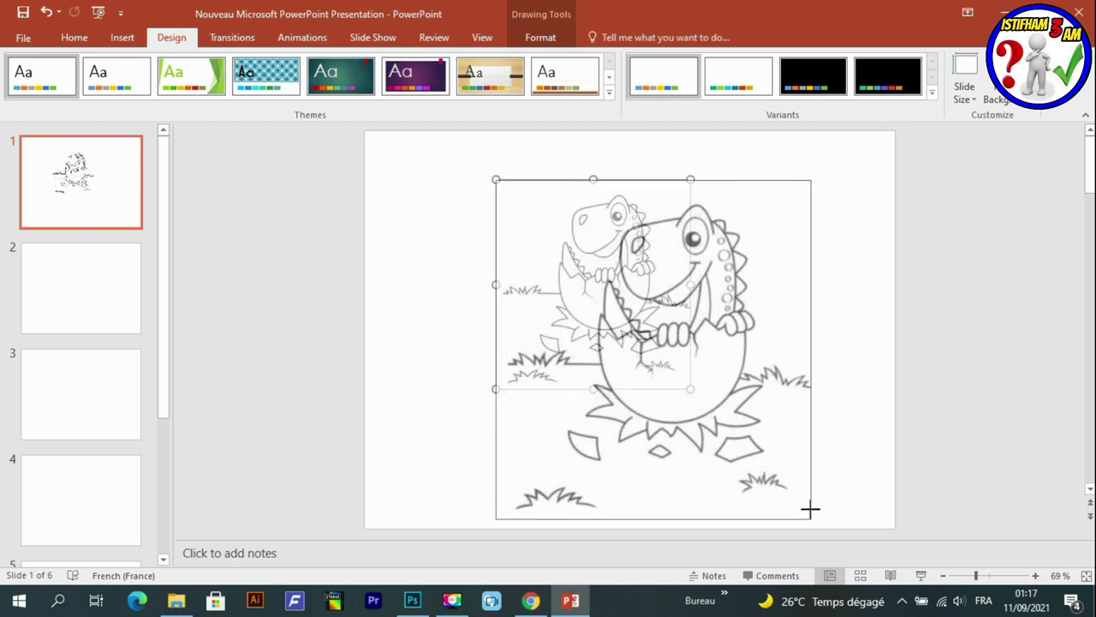
{"action": "left_click_drag", "start_coordinate": [759, 459], "coordinate": [716, 413]}
{"action": "left_click_drag", "start_coordinate": [782, 488], "coordinate": [810, 521]}
{"action": "left_click_drag", "start_coordinate": [786, 443], "coordinate": [766, 428]}
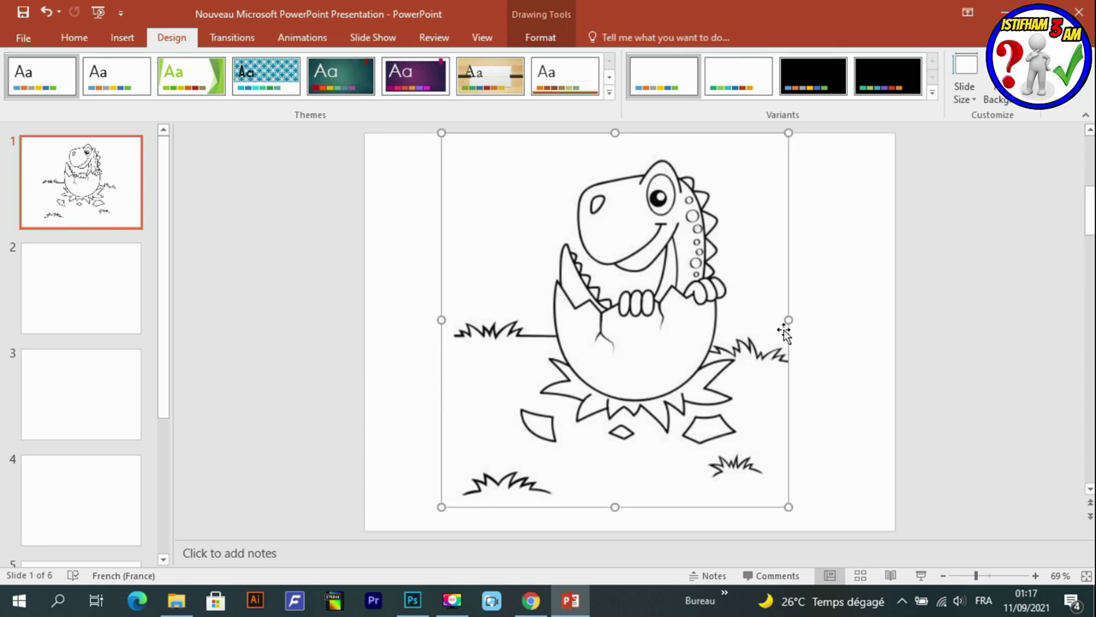
- Mirror the dinosaur so it faces the other way, centre it, then move to blank slide 2
{"action": "left_click_drag", "start_coordinate": [784, 332], "coordinate": [171, 330]}
{"action": "left_click_drag", "start_coordinate": [369, 350], "coordinate": [631, 332]}
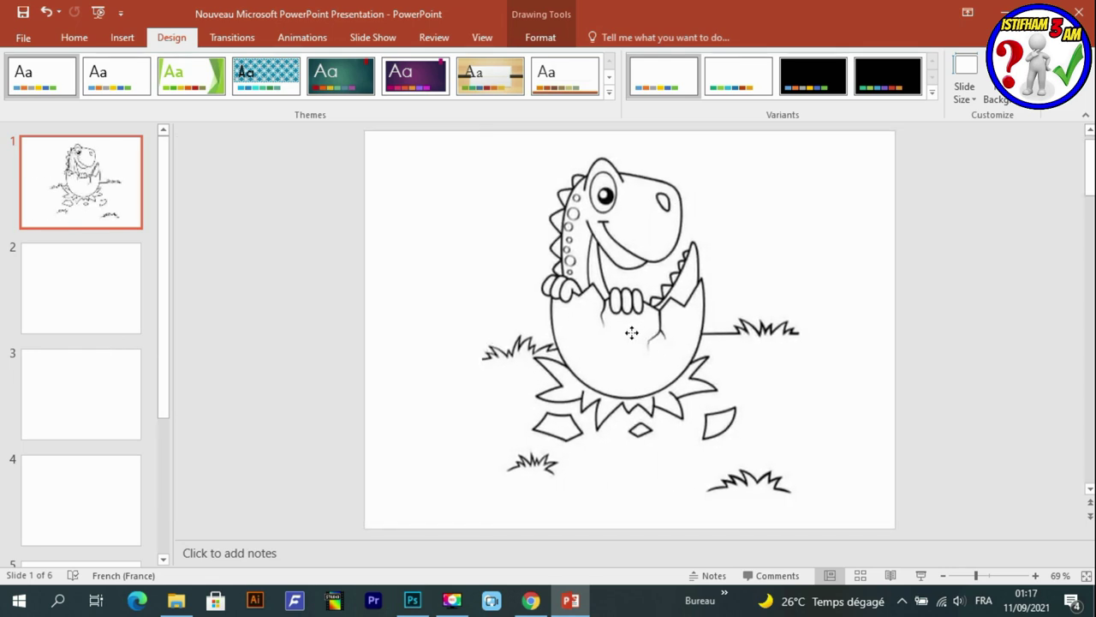
{"action": "left_click_drag", "start_coordinate": [631, 333], "coordinate": [616, 339]}
{"action": "left_click", "coordinate": [866, 319]}
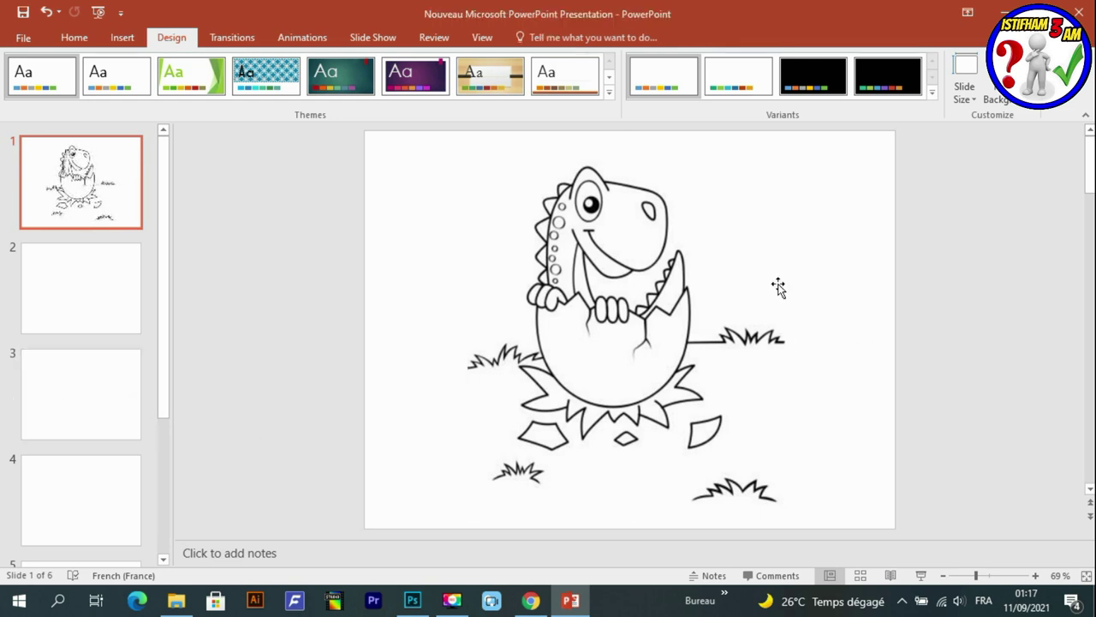
{"action": "left_click", "coordinate": [632, 315]}
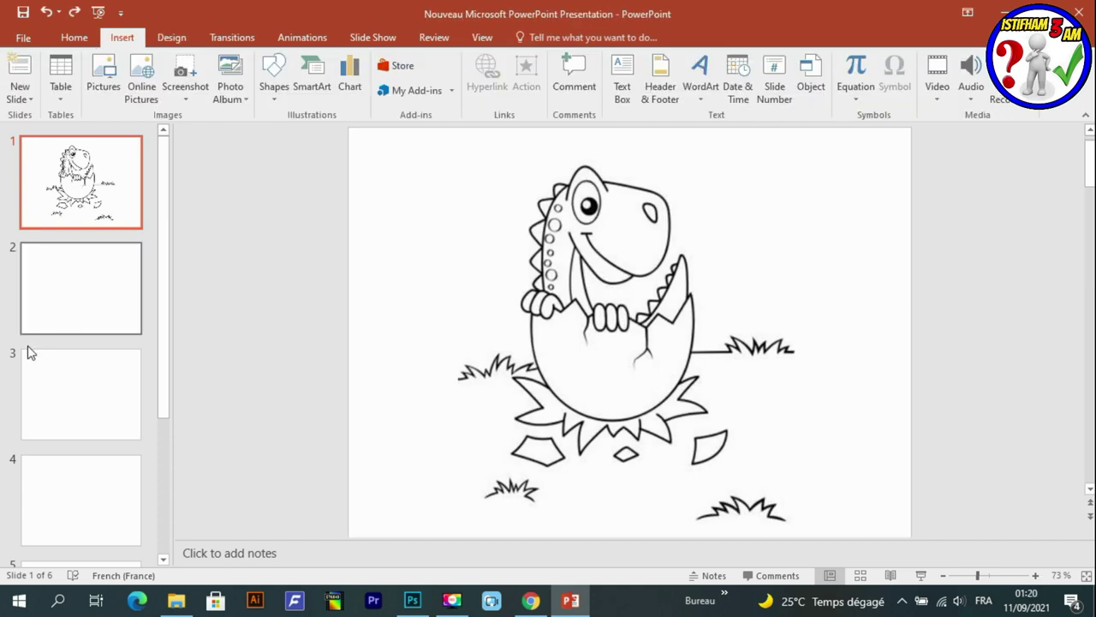
{"action": "left_click", "coordinate": [53, 302]}
{"action": "left_click", "coordinate": [410, 600]}
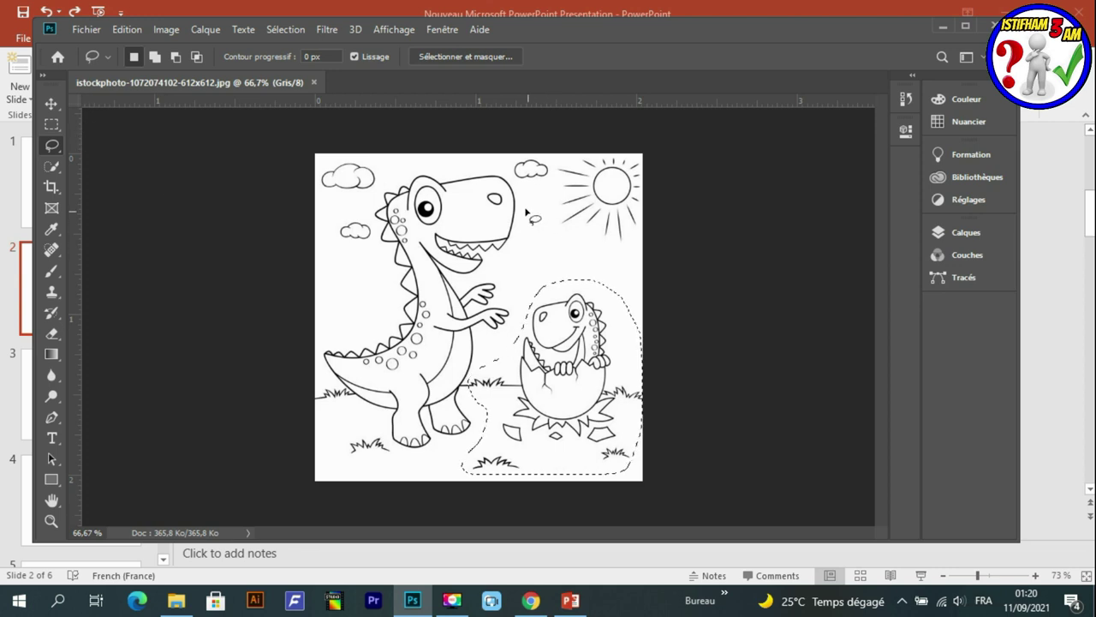
- Lasso the big dinosaur, clouds and sun, leaving the baby dinosaur and egg outside
{"action": "left_click_drag", "start_coordinate": [642, 231], "coordinate": [525, 286]}
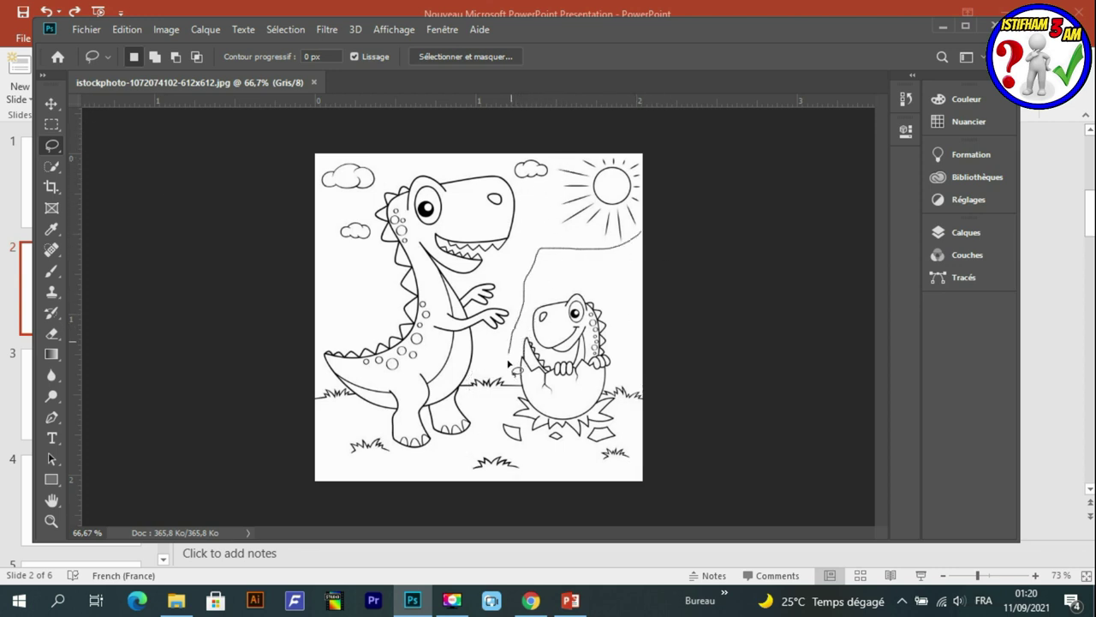
{"action": "mouse_move", "coordinate": [494, 418]}
{"action": "left_mouse_down"}
{"action": "mouse_move", "coordinate": [435, 465]}
{"action": "mouse_move", "coordinate": [338, 452]}
{"action": "left_mouse_up"}
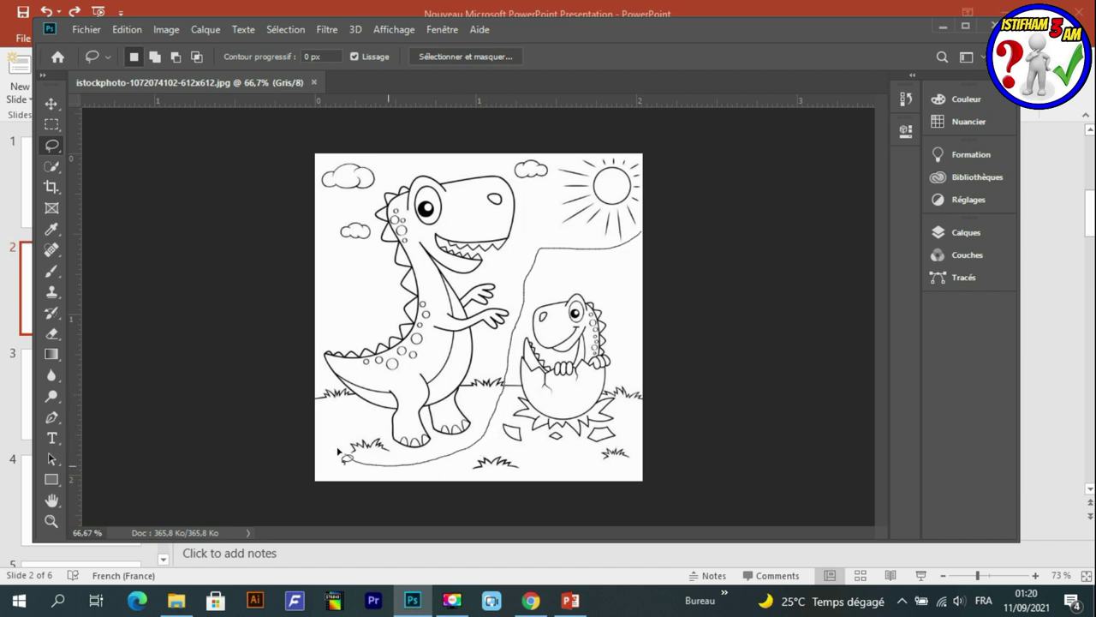
{"action": "left_click_drag", "start_coordinate": [335, 272], "coordinate": [317, 193]}
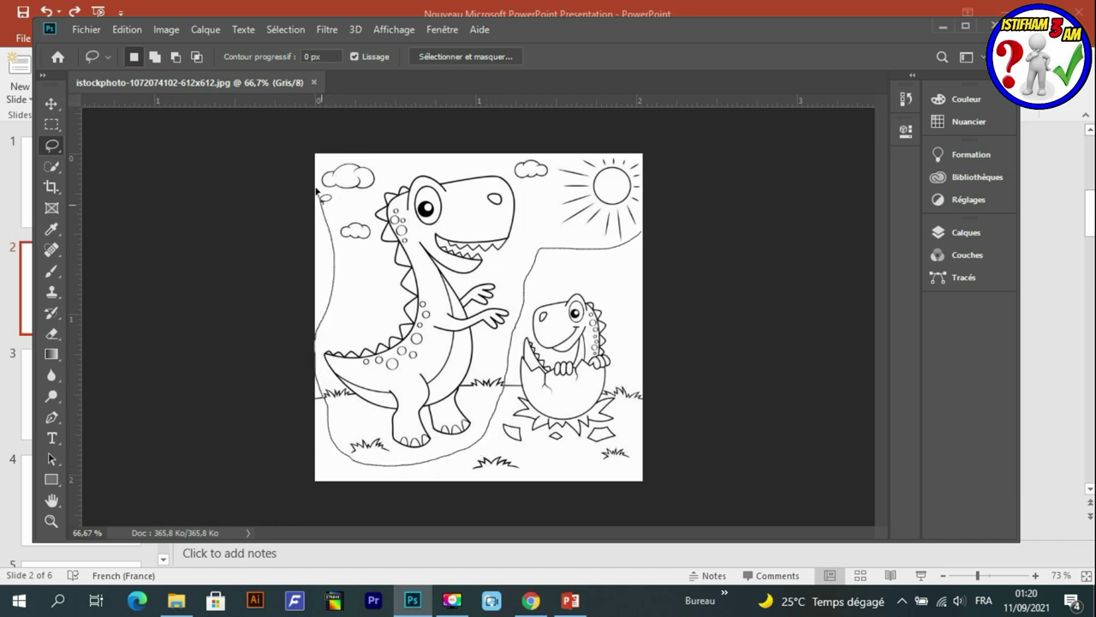
{"action": "mouse_move", "coordinate": [366, 162]}
{"action": "left_mouse_down"}
{"action": "mouse_move", "coordinate": [653, 157]}
{"action": "mouse_move", "coordinate": [661, 190]}
{"action": "mouse_move", "coordinate": [648, 239]}
{"action": "left_mouse_up"}
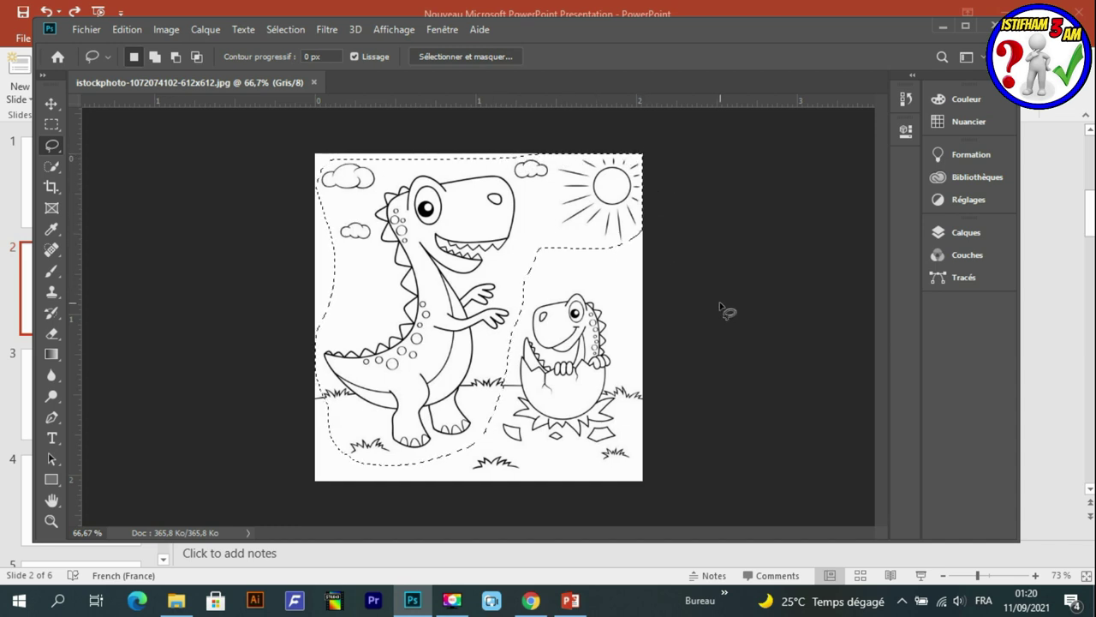
{"action": "left_click", "coordinate": [570, 599]}
- Paste the big dinosaur onto slide 2, then flip and enlarge it
{"action": "key", "text": "ctrl+v"}
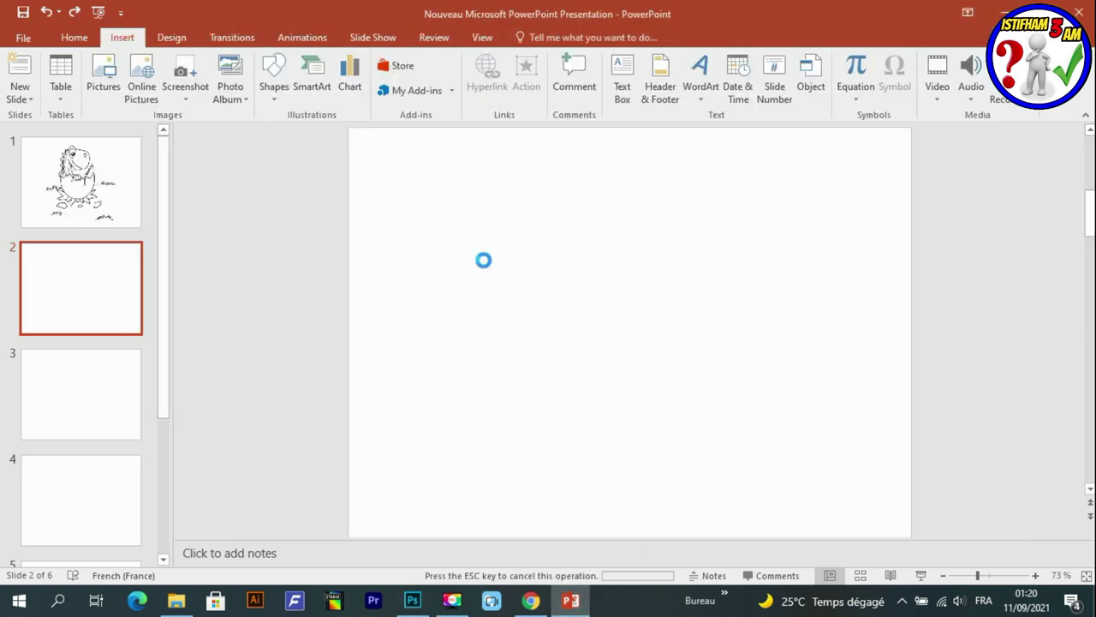
{"action": "left_click_drag", "start_coordinate": [686, 338], "coordinate": [445, 340]}
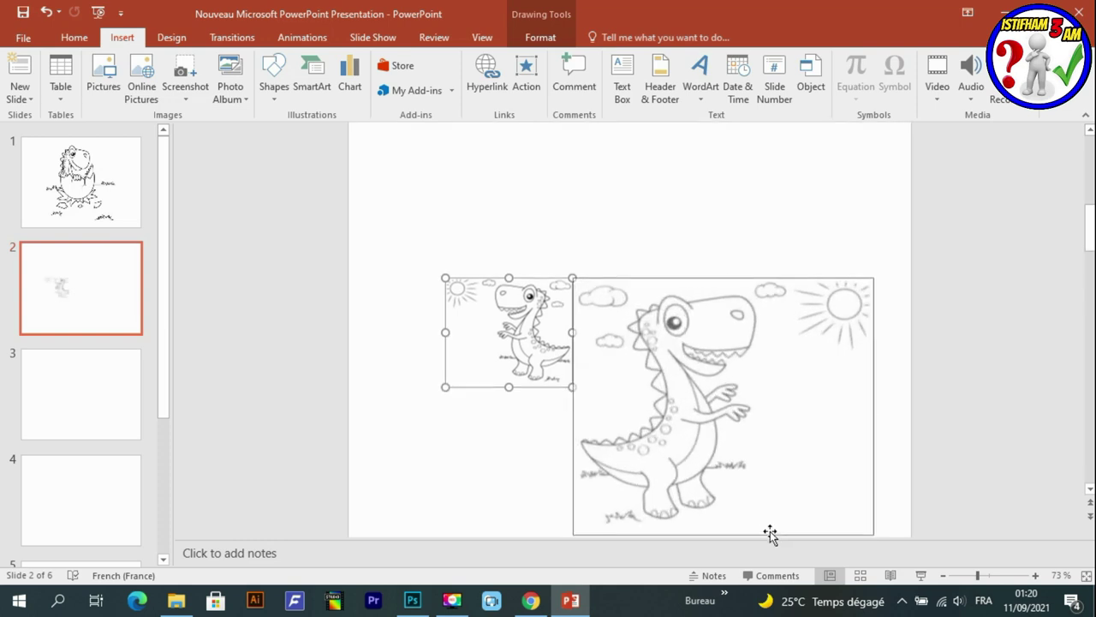
{"action": "left_click_drag", "start_coordinate": [574, 392], "coordinate": [873, 534]}
{"action": "mouse_move", "coordinate": [873, 407]}
{"action": "left_mouse_down"}
{"action": "mouse_move", "coordinate": [354, 413]}
{"action": "mouse_move", "coordinate": [534, 261]}
{"action": "left_mouse_up"}
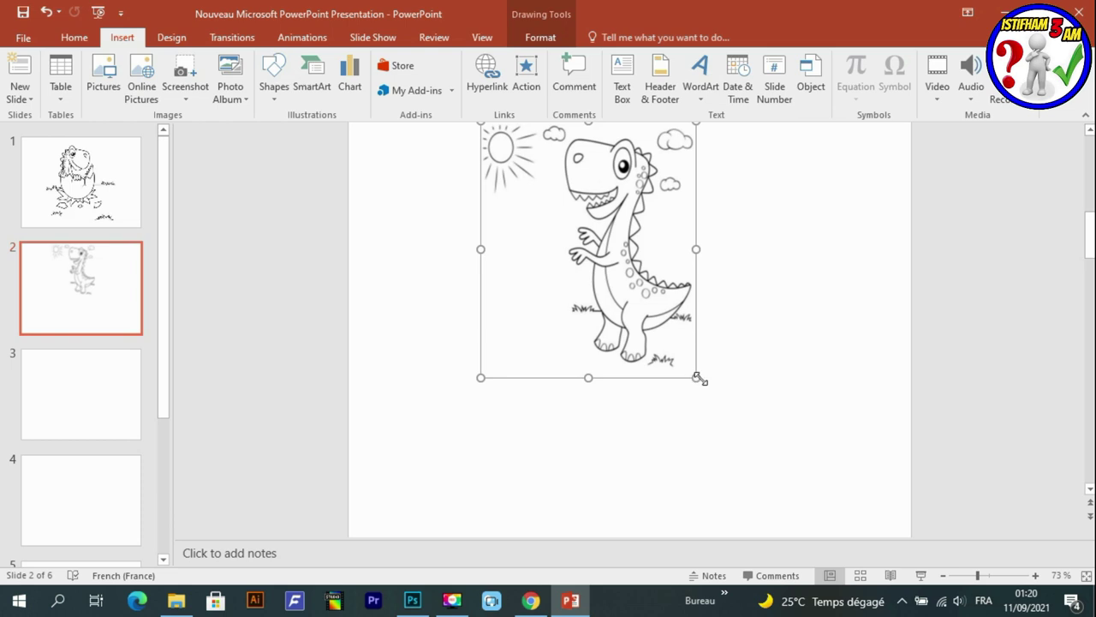
{"action": "mouse_move", "coordinate": [698, 379]}
{"action": "left_mouse_down"}
{"action": "mouse_move", "coordinate": [677, 355]}
{"action": "mouse_move", "coordinate": [710, 377]}
{"action": "left_mouse_up"}
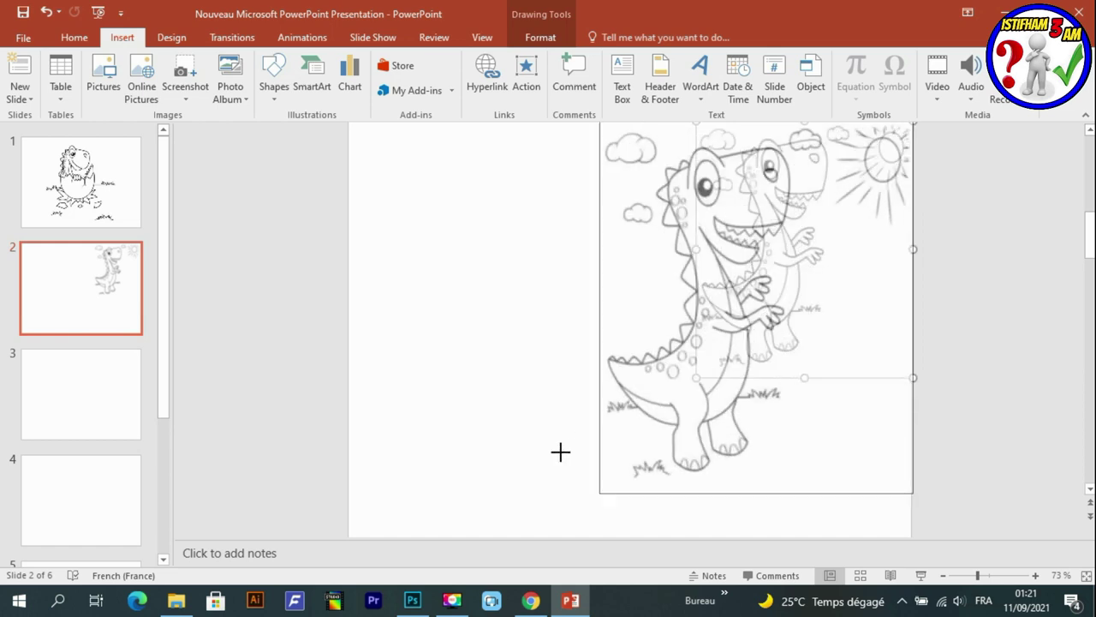
{"action": "left_click_drag", "start_coordinate": [697, 378], "coordinate": [502, 480]}
- Fine-tune the dinosaur's size, flip it to face left, and centre it on the slide
{"action": "left_click_drag", "start_coordinate": [552, 247], "coordinate": [522, 259]}
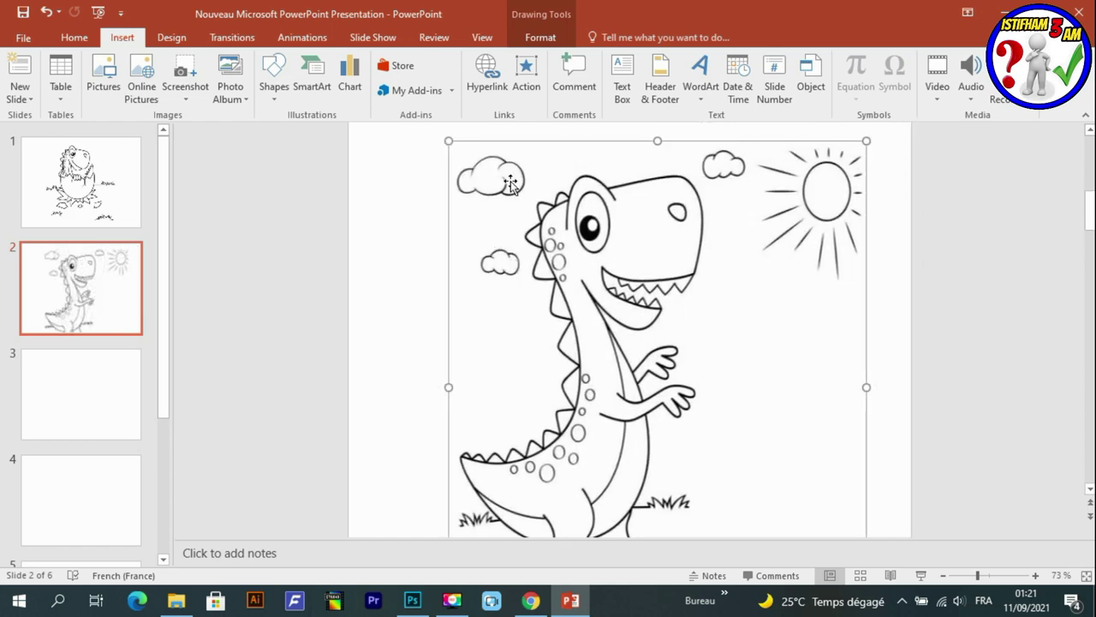
{"action": "left_click_drag", "start_coordinate": [447, 140], "coordinate": [553, 263]}
{"action": "left_click_drag", "start_coordinate": [659, 355], "coordinate": [589, 239]}
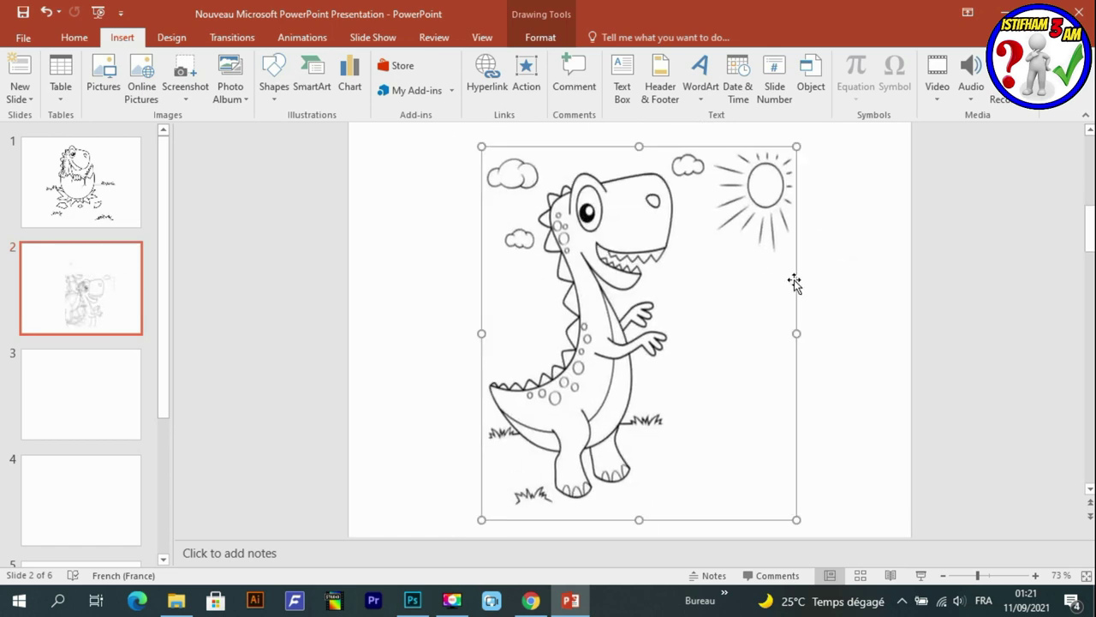
{"action": "mouse_move", "coordinate": [937, 322]}
{"action": "left_mouse_down"}
{"action": "mouse_move", "coordinate": [965, 306]}
{"action": "mouse_move", "coordinate": [318, 334]}
{"action": "left_mouse_up"}
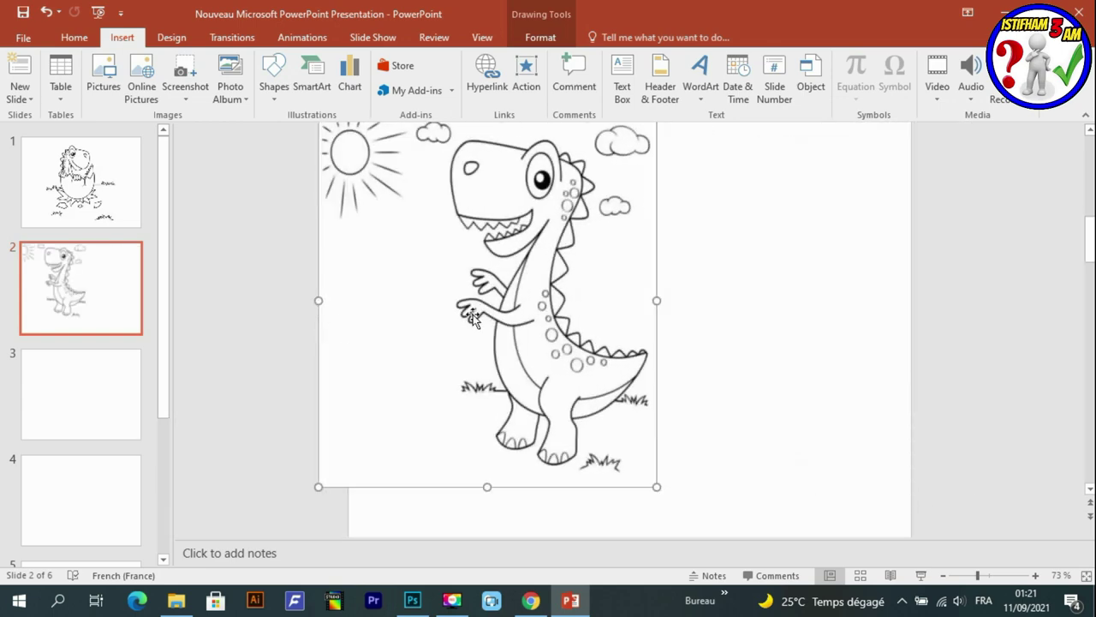
{"action": "left_click_drag", "start_coordinate": [470, 327], "coordinate": [628, 358]}
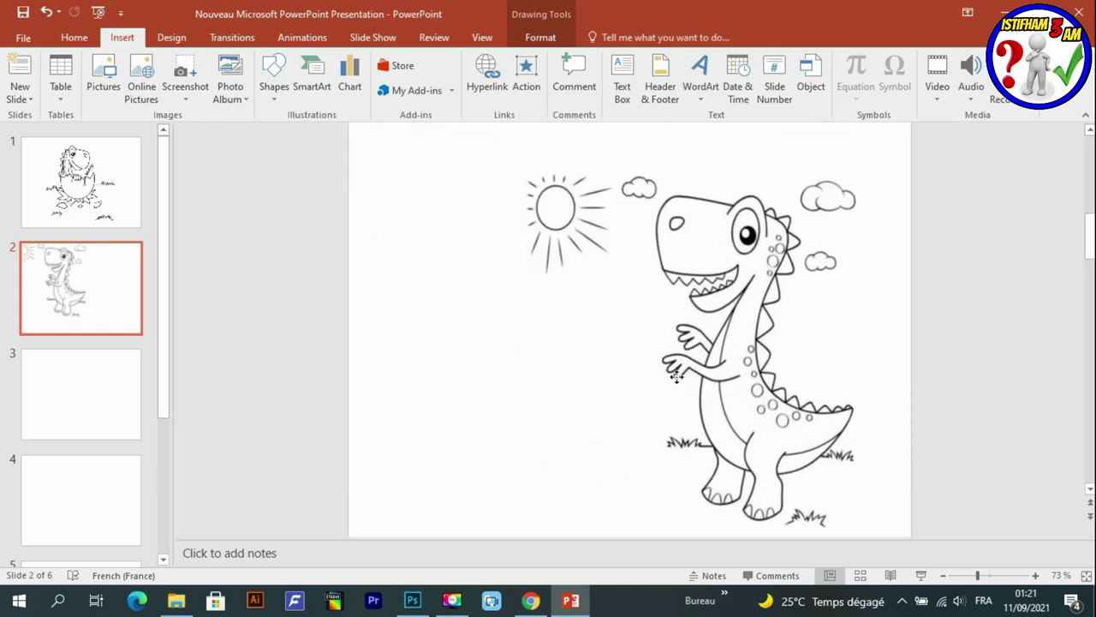
{"action": "left_click", "coordinate": [976, 301]}
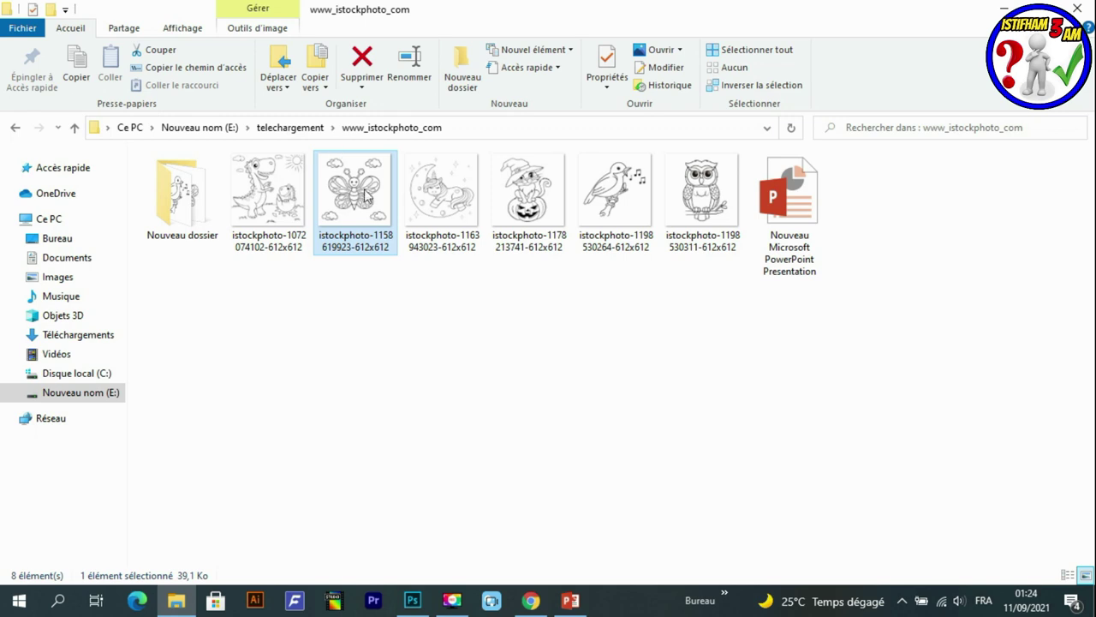
{"action": "mouse_move", "coordinate": [368, 199]}
{"action": "left_mouse_down"}
{"action": "mouse_move", "coordinate": [351, 478]}
{"action": "mouse_move", "coordinate": [413, 591]}
{"action": "left_mouse_up"}
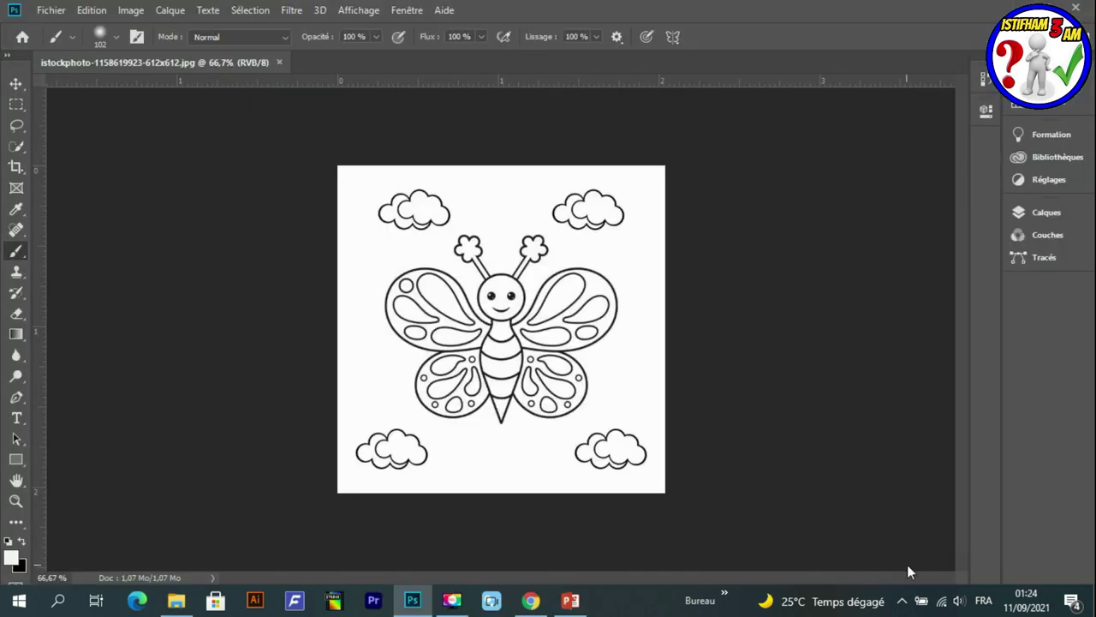
- Turn the speaker volume down to 12 and lasso-select the butterfly, leaving the clouds out
{"action": "left_click", "coordinate": [957, 600]}
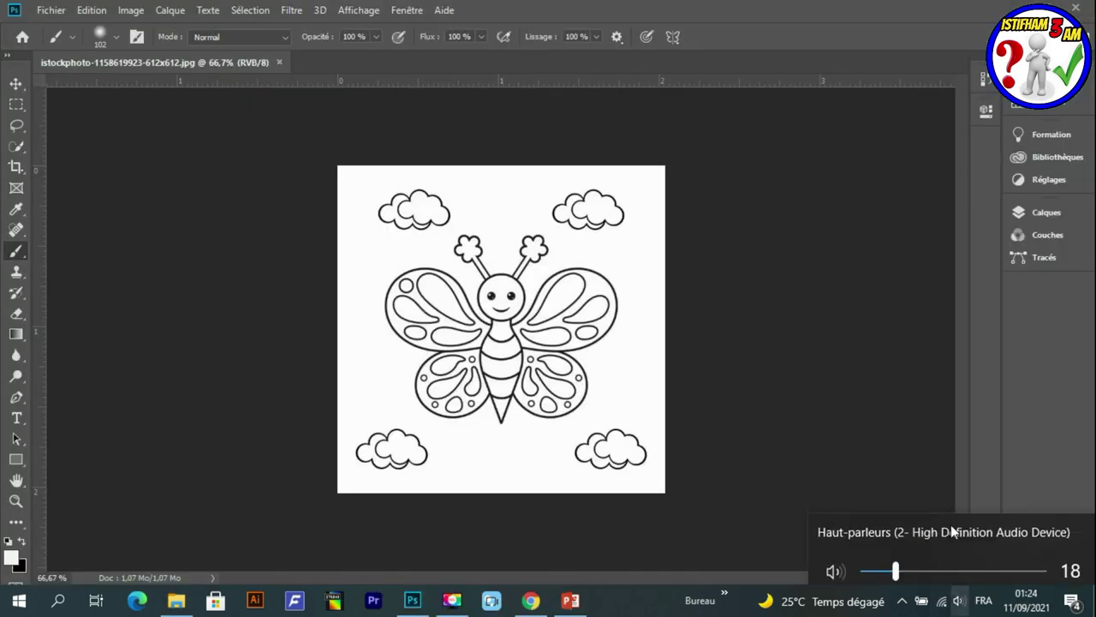
{"action": "left_click_drag", "start_coordinate": [893, 562], "coordinate": [885, 568]}
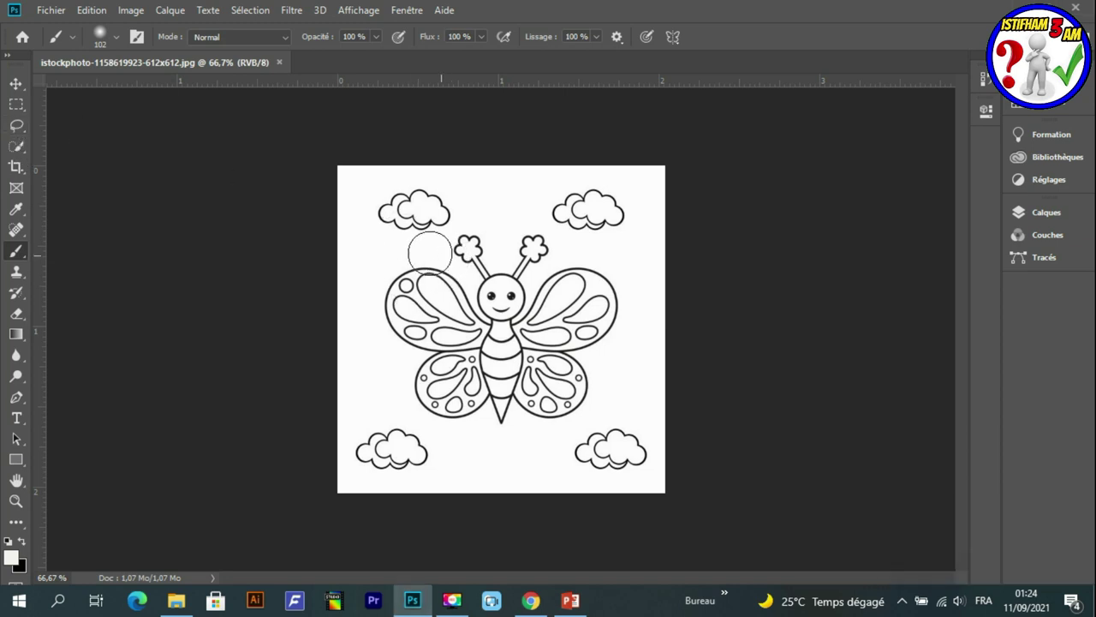
{"action": "left_click", "coordinate": [14, 125]}
{"action": "left_click_drag", "start_coordinate": [429, 248], "coordinate": [459, 235]}
{"action": "mouse_move", "coordinate": [572, 247]}
{"action": "left_mouse_down"}
{"action": "mouse_move", "coordinate": [636, 324]}
{"action": "mouse_move", "coordinate": [555, 432]}
{"action": "mouse_move", "coordinate": [431, 438]}
{"action": "mouse_move", "coordinate": [359, 292]}
{"action": "mouse_move", "coordinate": [441, 249]}
{"action": "mouse_move", "coordinate": [431, 250]}
{"action": "left_mouse_up"}
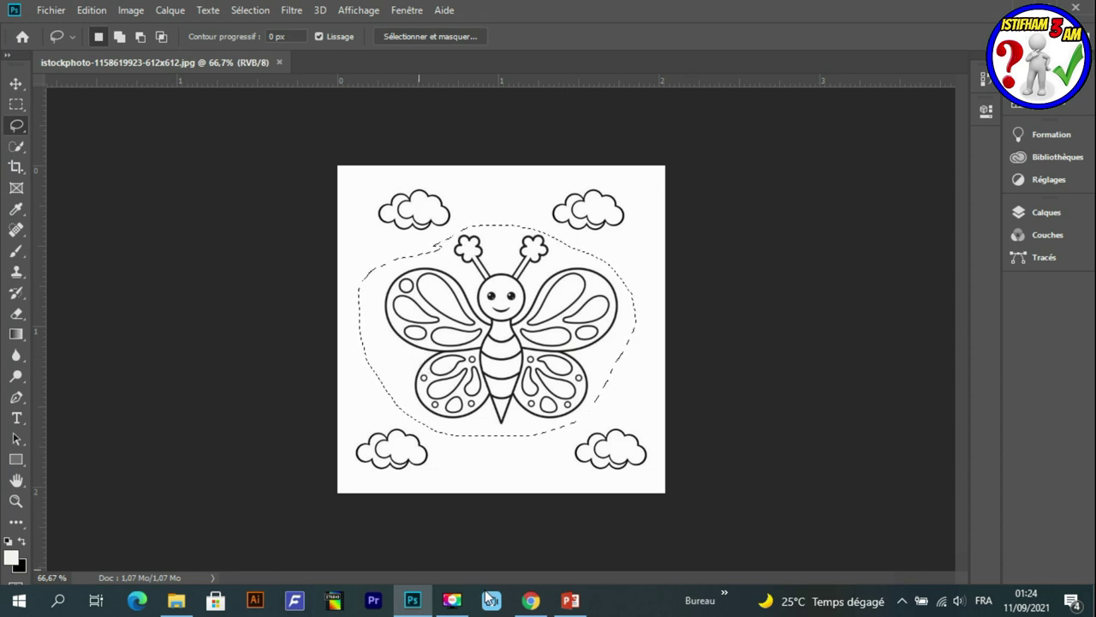
{"action": "left_click", "coordinate": [570, 600]}
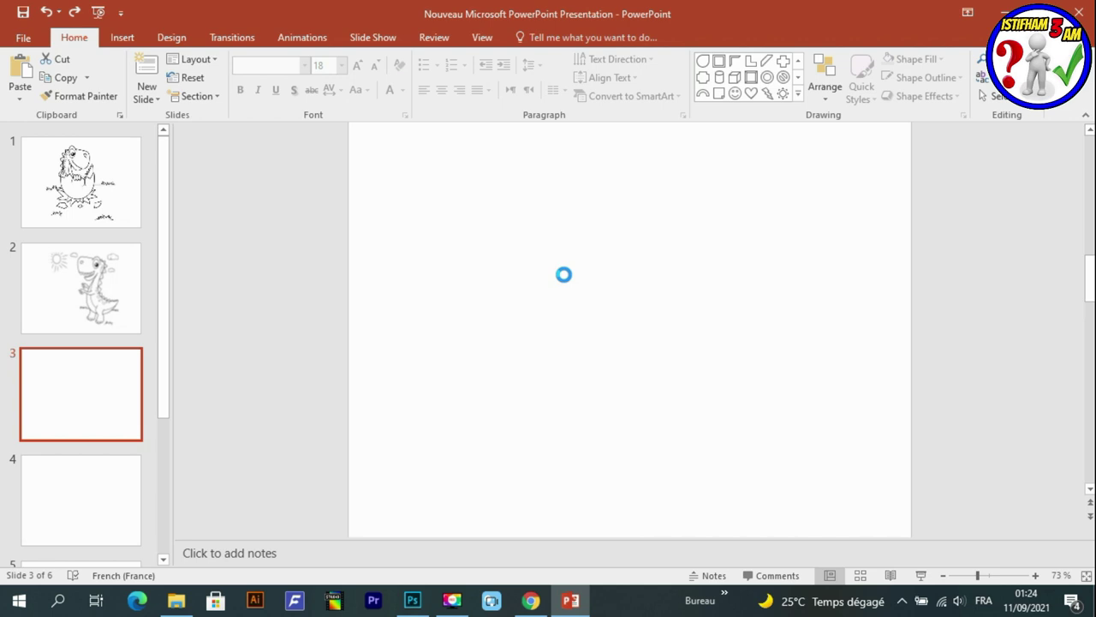
- Enlarge the pasted butterfly on slide 3 and centre it on the page
{"action": "mouse_move", "coordinate": [676, 369]}
{"action": "left_mouse_down"}
{"action": "mouse_move", "coordinate": [854, 507]}
{"action": "mouse_move", "coordinate": [696, 392]}
{"action": "mouse_move", "coordinate": [787, 465]}
{"action": "left_mouse_up"}
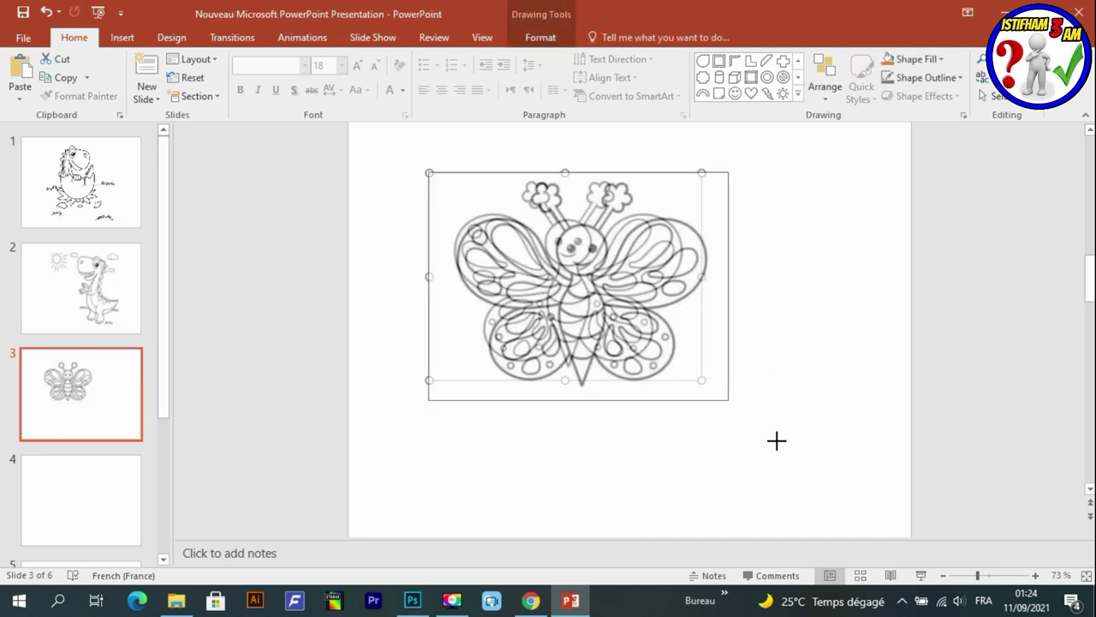
{"action": "mouse_move", "coordinate": [689, 385]}
{"action": "left_mouse_down"}
{"action": "mouse_move", "coordinate": [732, 410]}
{"action": "mouse_move", "coordinate": [718, 380]}
{"action": "left_mouse_up"}
{"action": "left_click", "coordinate": [1031, 358]}
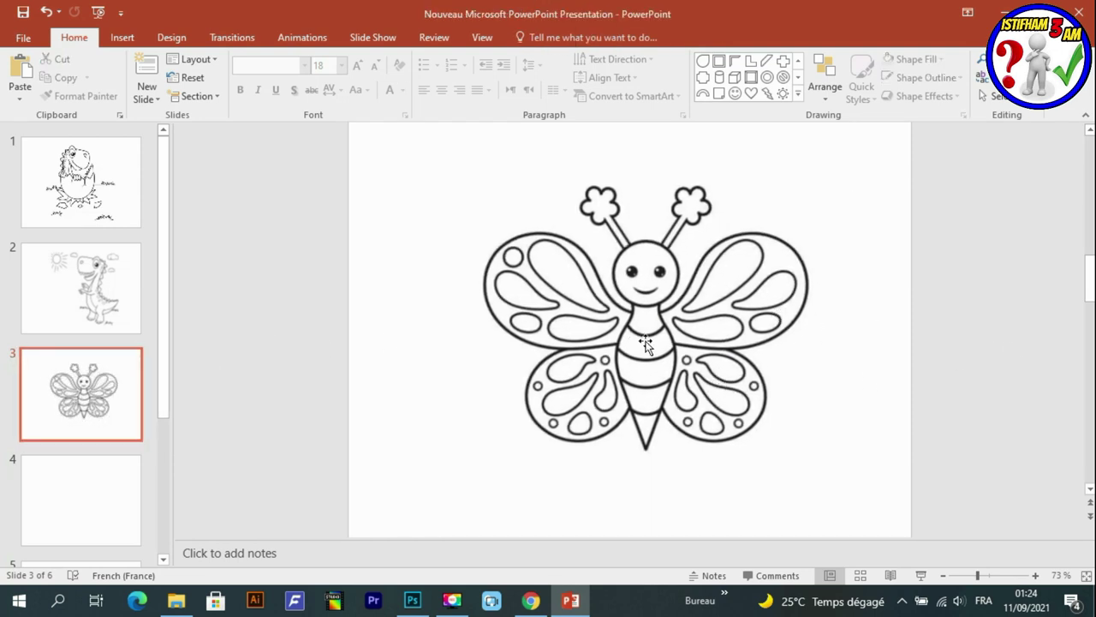
{"action": "left_click_drag", "start_coordinate": [634, 342], "coordinate": [626, 342]}
{"action": "left_click", "coordinate": [910, 315]}
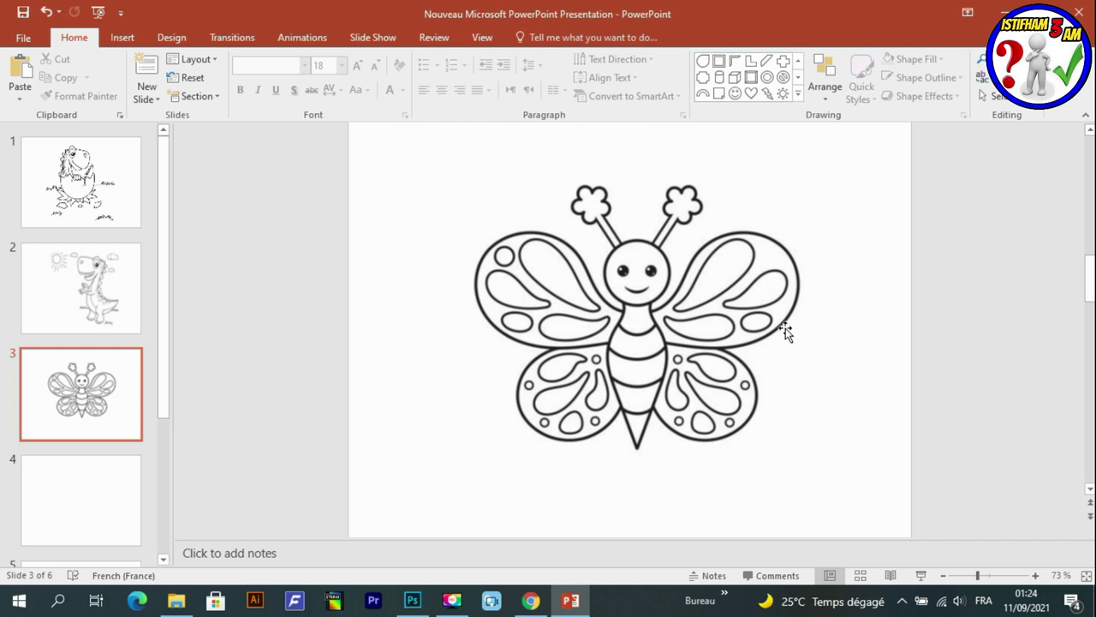
{"action": "left_click", "coordinate": [702, 66]}
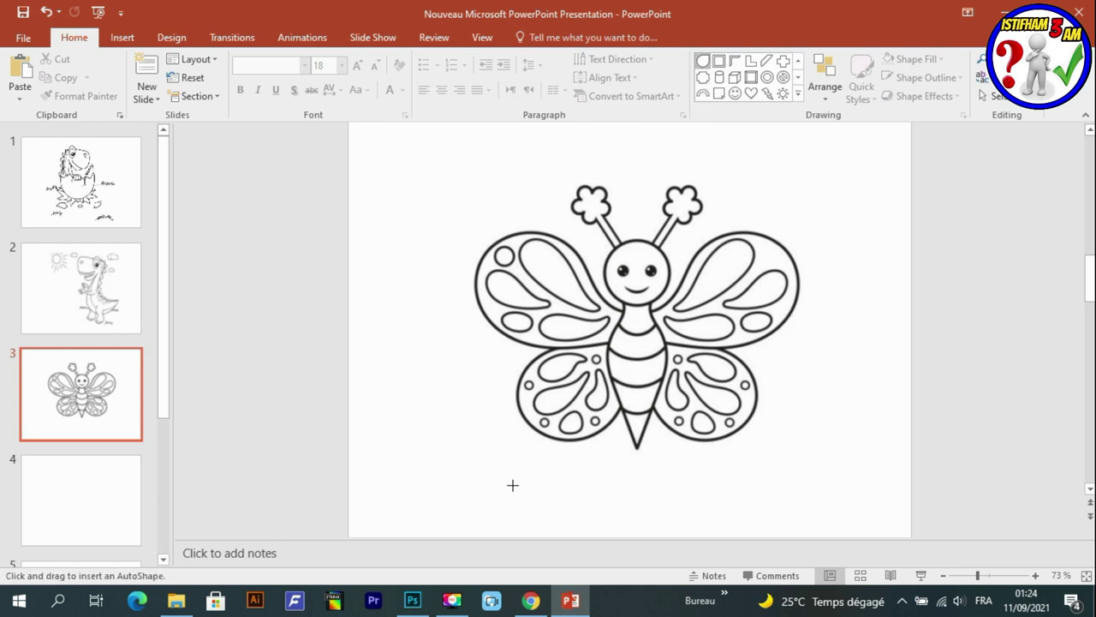
- Draw a teardrop shape and rotate it against the butterfly's lower-left wing
{"action": "mouse_move", "coordinate": [511, 345]}
{"action": "left_mouse_down"}
{"action": "mouse_move", "coordinate": [437, 405]}
{"action": "mouse_move", "coordinate": [466, 378]}
{"action": "left_mouse_up"}
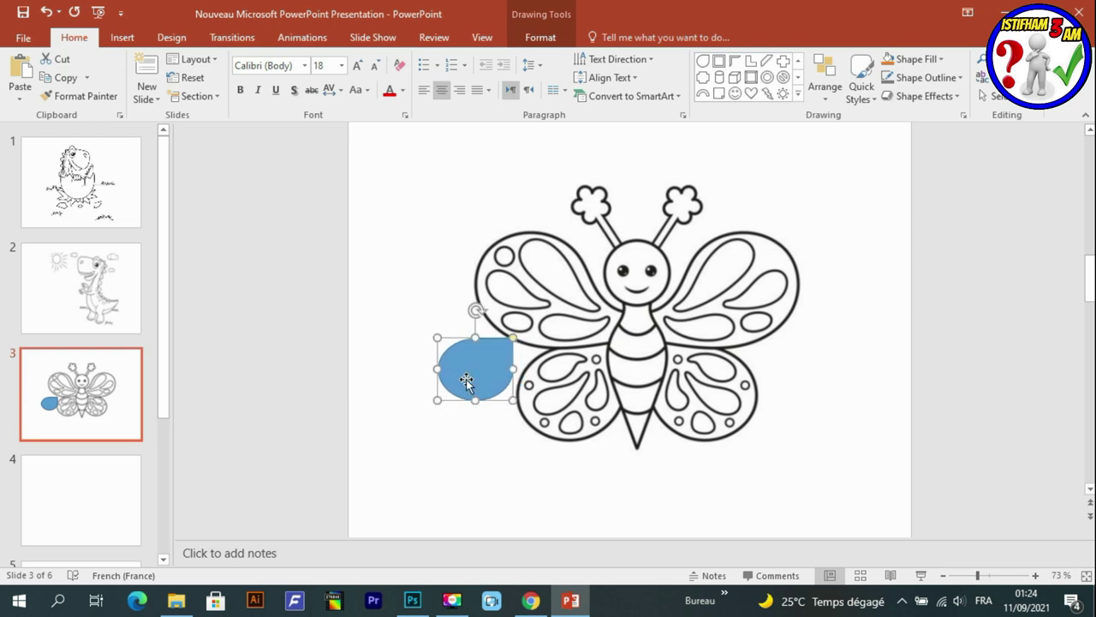
{"action": "mouse_move", "coordinate": [477, 309]}
{"action": "left_mouse_down"}
{"action": "mouse_move", "coordinate": [477, 366]}
{"action": "mouse_move", "coordinate": [496, 333]}
{"action": "left_mouse_up"}
{"action": "left_click_drag", "start_coordinate": [488, 379], "coordinate": [499, 369]}
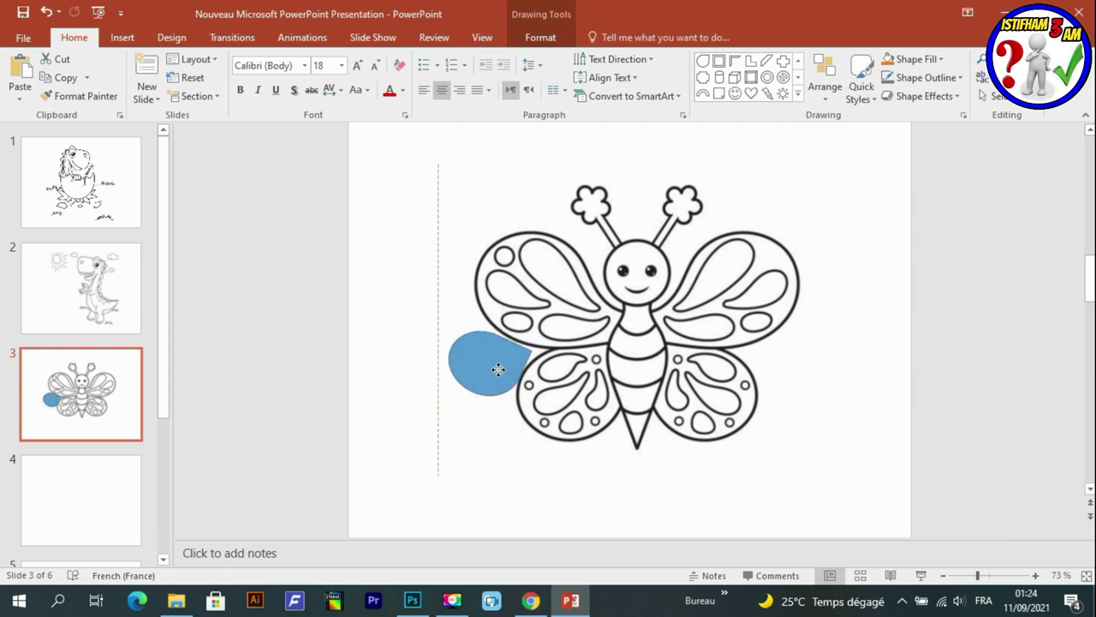
{"action": "left_click_drag", "start_coordinate": [498, 366], "coordinate": [498, 369]}
- Give the wing tip a white fill with a dark grey 2¼ pt outline
{"action": "left_click", "coordinate": [861, 85]}
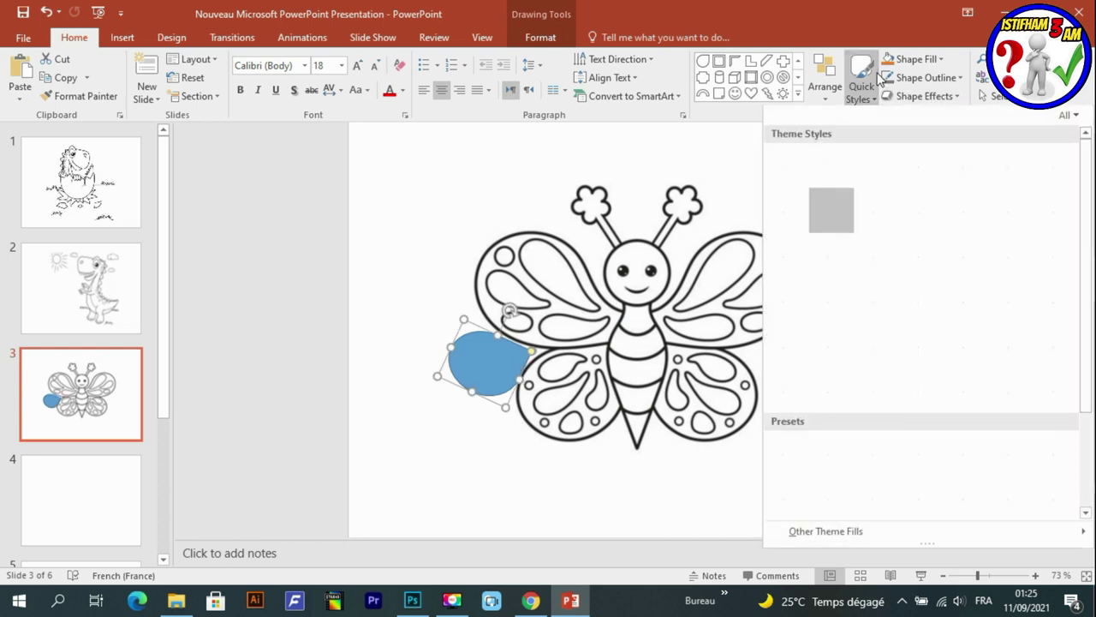
{"action": "left_click", "coordinate": [793, 171]}
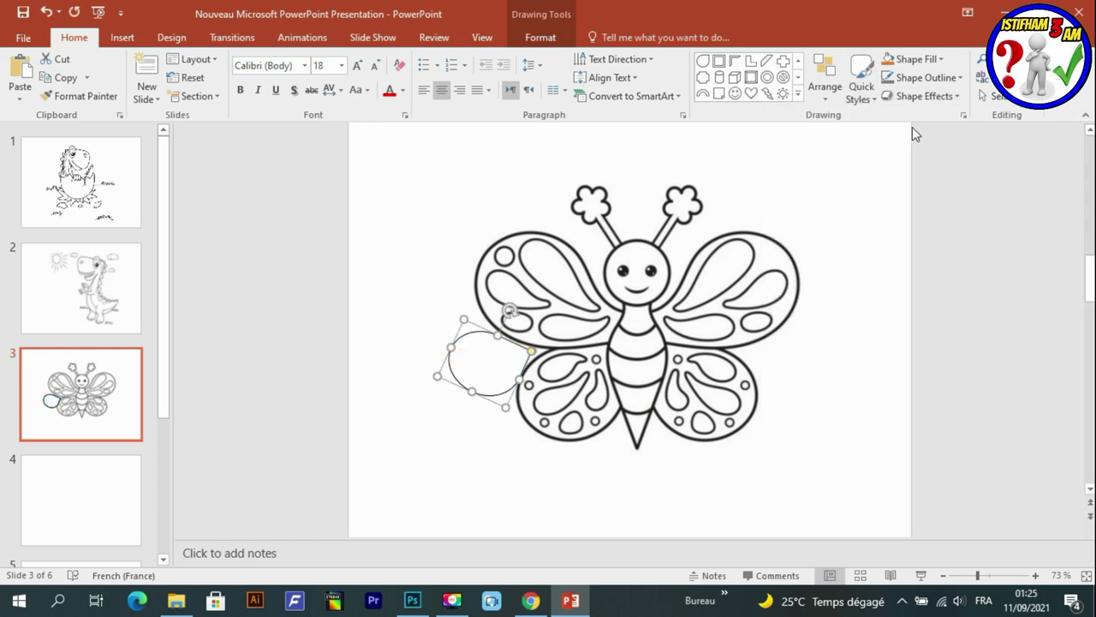
{"action": "left_click", "coordinate": [928, 77]}
{"action": "mouse_move", "coordinate": [921, 278]}
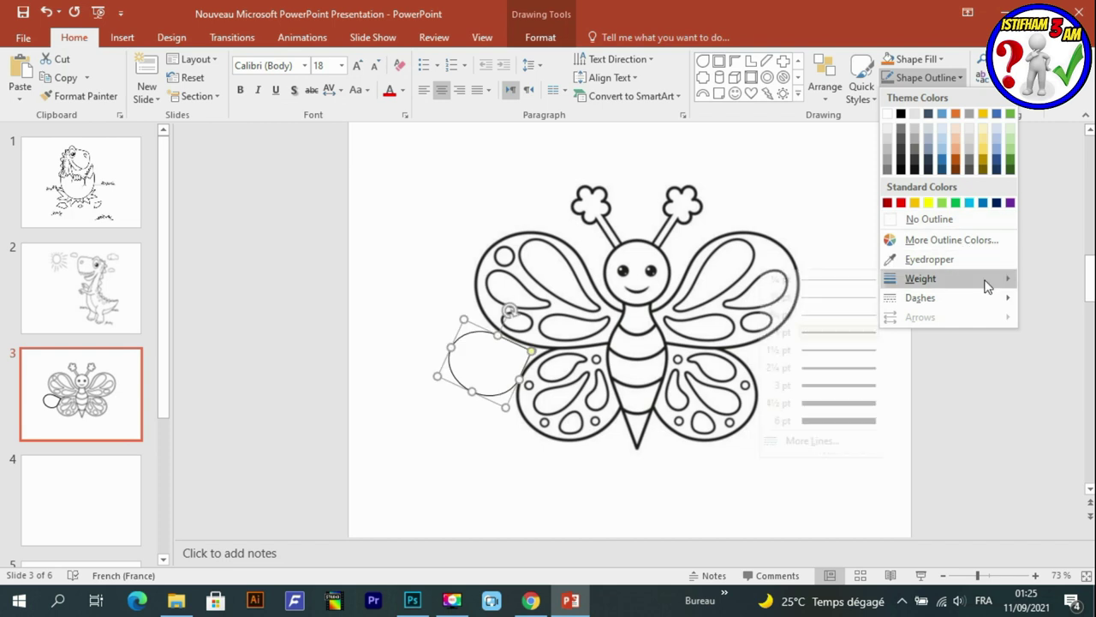
{"action": "left_click", "coordinate": [839, 370]}
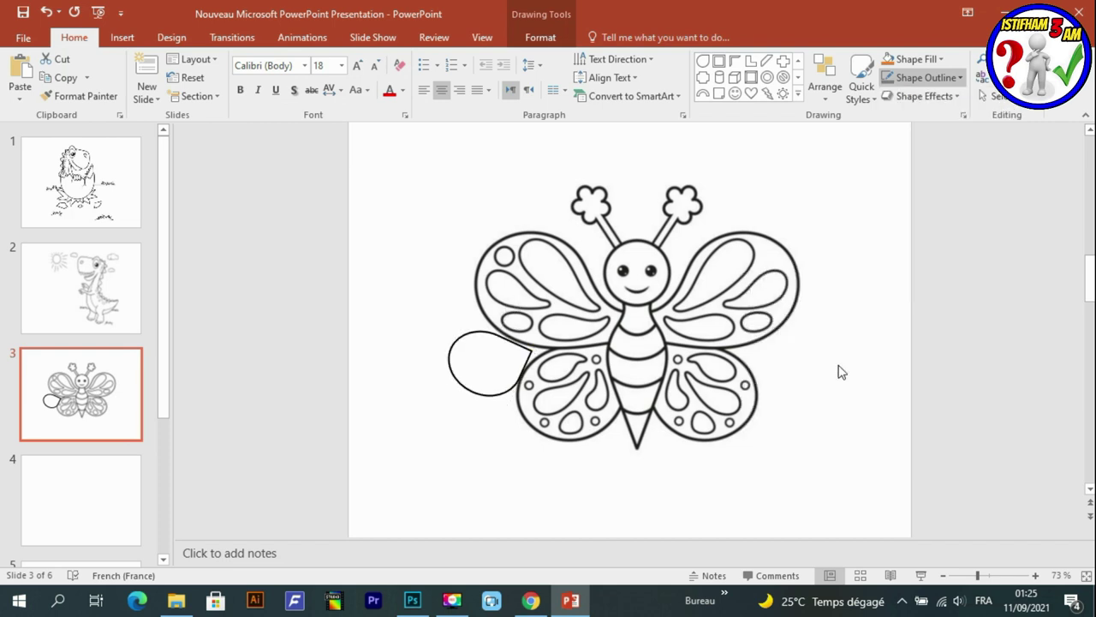
{"action": "left_click", "coordinate": [925, 77]}
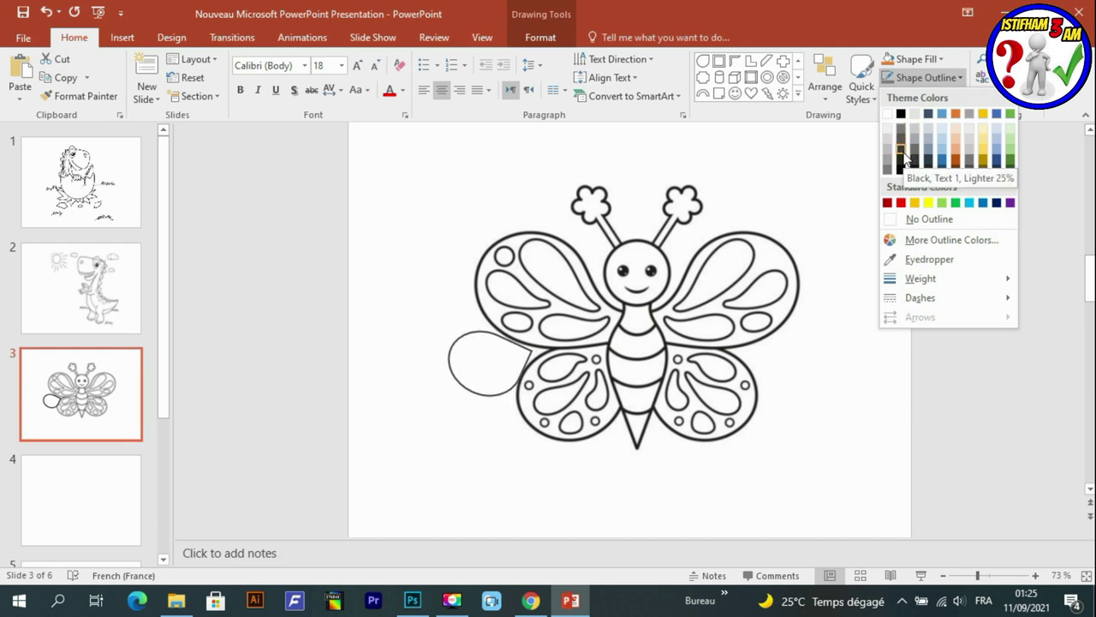
{"action": "left_click", "coordinate": [903, 154]}
{"action": "left_click_drag", "start_coordinate": [518, 364], "coordinate": [524, 358]}
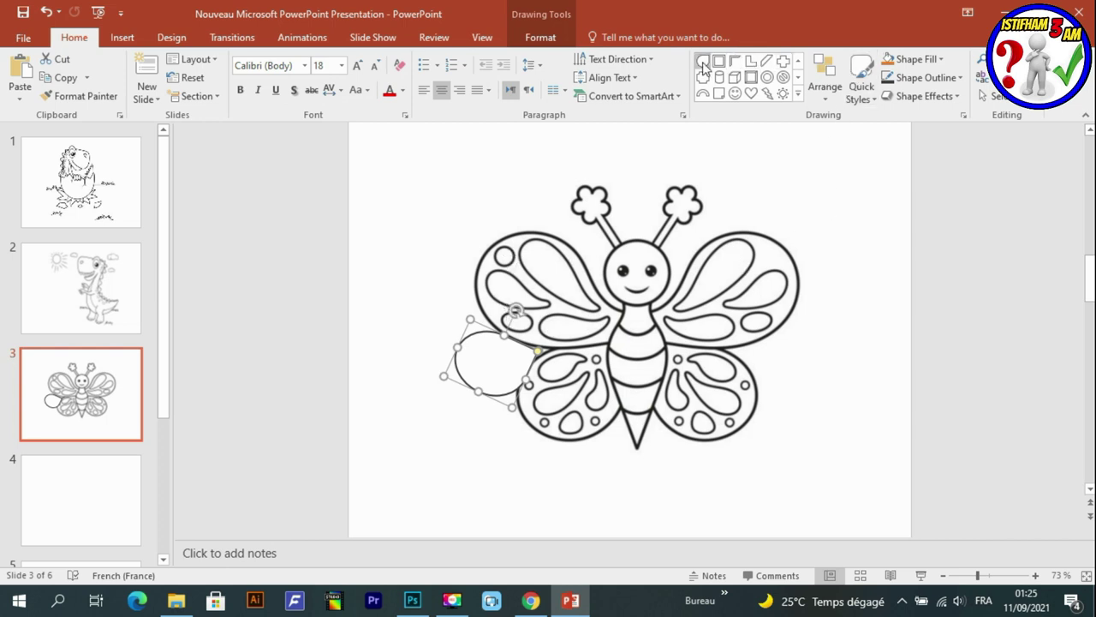
{"action": "left_click", "coordinate": [798, 93]}
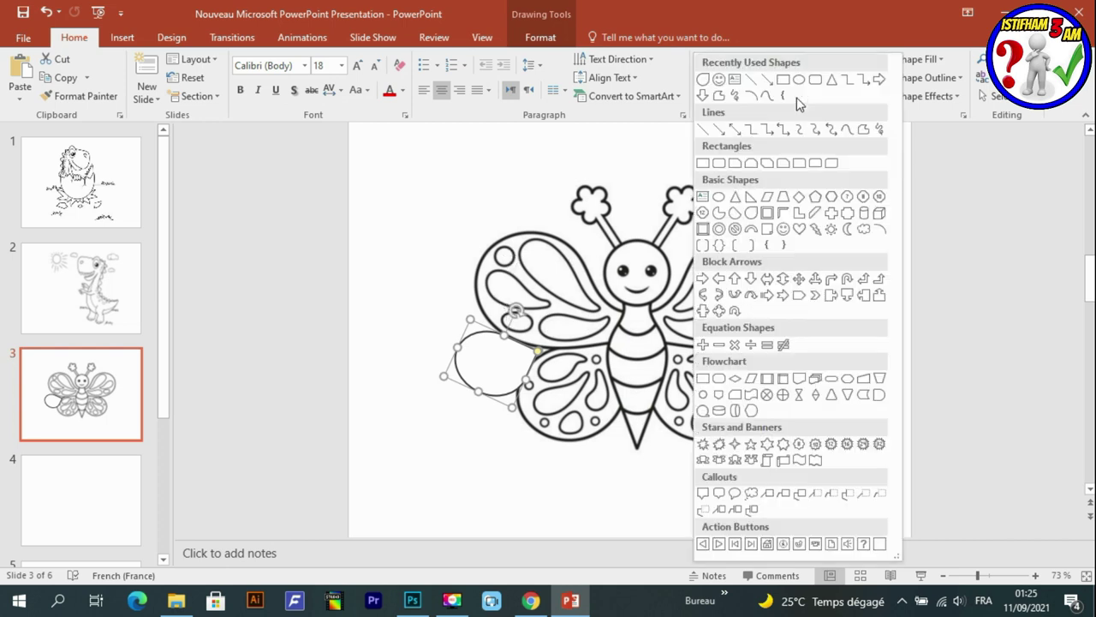
- Draw a small white circle with a dark grey 2¼ pt outline inside the left wing tip
{"action": "left_click", "coordinate": [799, 79]}
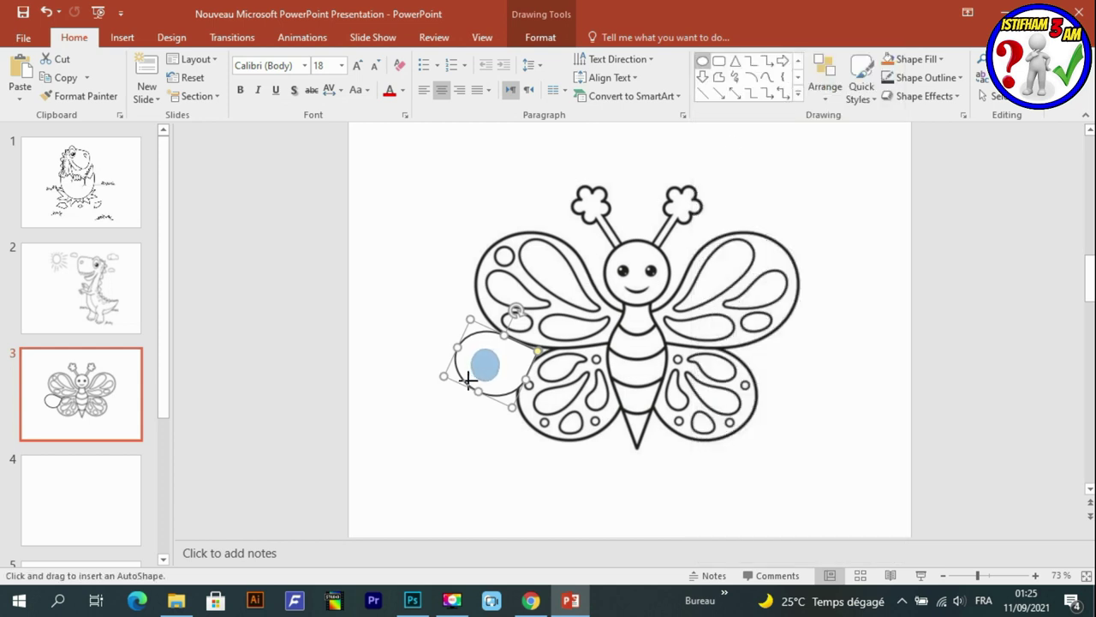
{"action": "left_click_drag", "start_coordinate": [476, 377], "coordinate": [473, 382]}
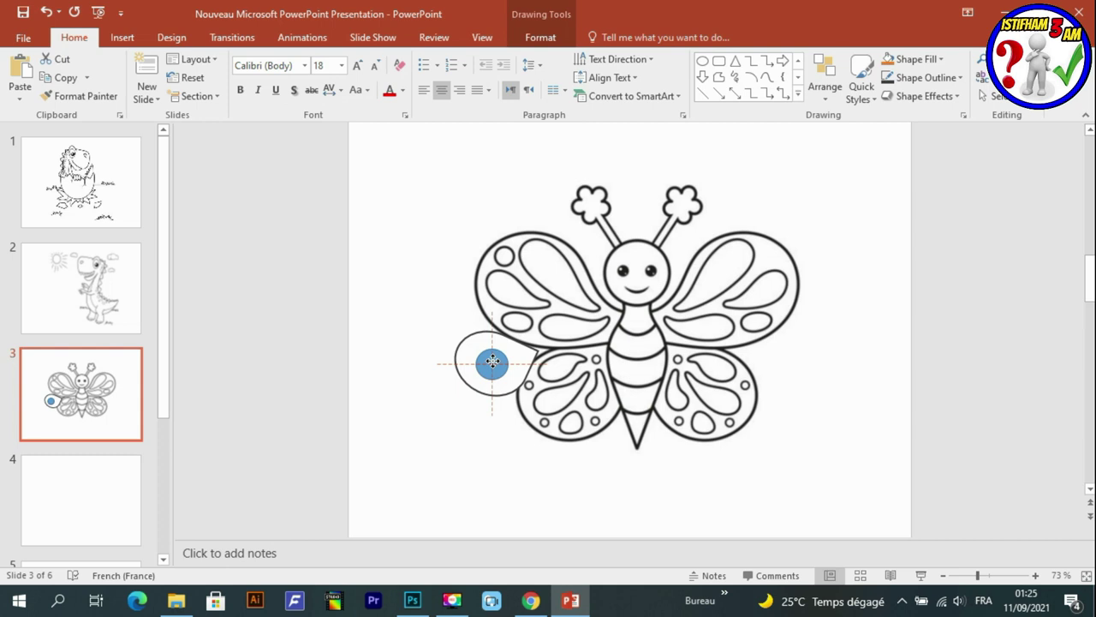
{"action": "left_click", "coordinate": [916, 58]}
{"action": "left_click", "coordinate": [929, 219]}
{"action": "left_click", "coordinate": [925, 77]}
{"action": "left_click", "coordinate": [822, 367]}
{"action": "left_click", "coordinate": [925, 77]}
{"action": "left_click", "coordinate": [901, 150]}
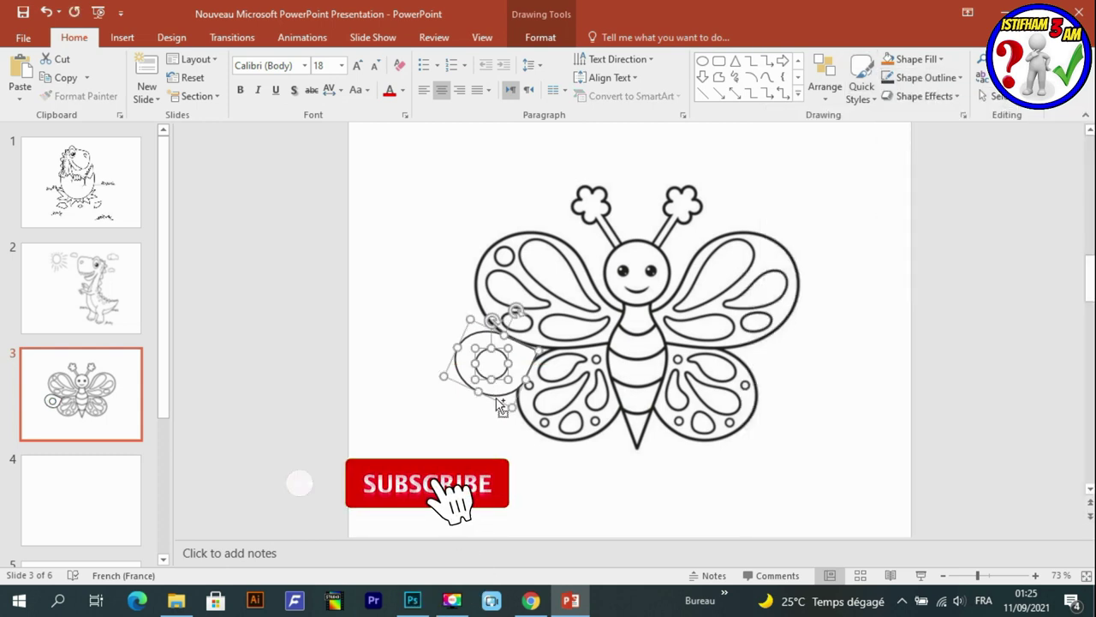
- Copy the wing tip onto the right lower wing, rotated, and save the presentation
{"action": "mouse_move", "coordinate": [492, 364]}
{"action": "left_mouse_down"}
{"action": "mouse_move", "coordinate": [869, 306]}
{"action": "mouse_move", "coordinate": [813, 347]}
{"action": "left_mouse_up"}
{"action": "mouse_move", "coordinate": [814, 299]}
{"action": "left_mouse_down"}
{"action": "mouse_move", "coordinate": [756, 408]}
{"action": "mouse_move", "coordinate": [784, 377]}
{"action": "left_mouse_up"}
{"action": "key", "text": "Escape"}
{"action": "left_click", "coordinate": [785, 377]}
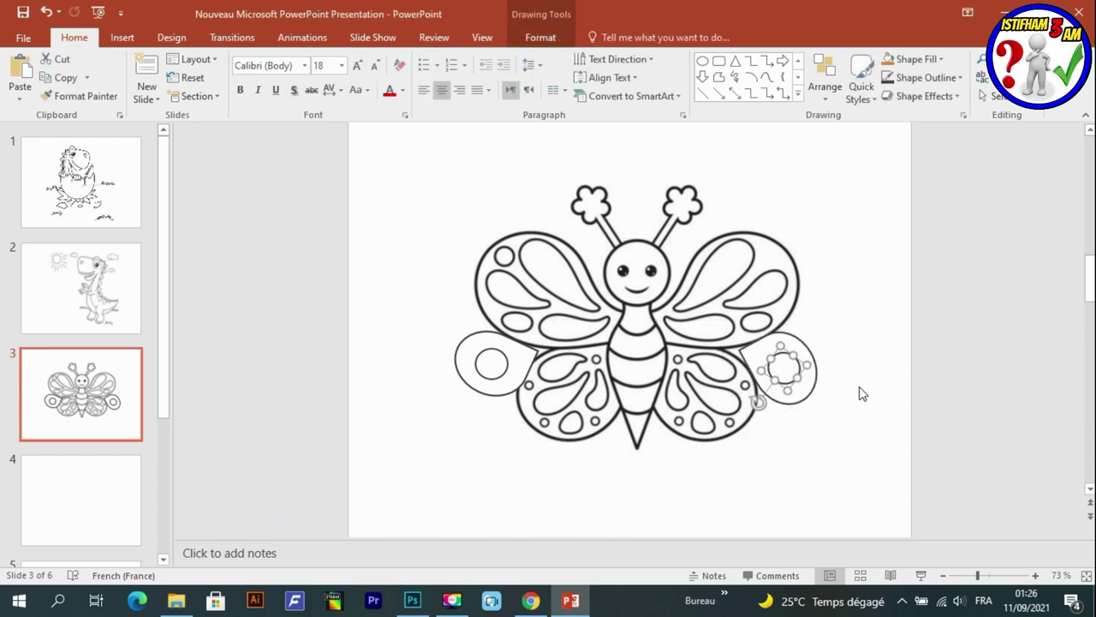
{"action": "scroll", "coordinate": [786, 352], "scroll_direction": "up", "scroll_amount": 2}
{"action": "scroll", "coordinate": [1002, 325], "scroll_direction": "down", "scroll_amount": 2}
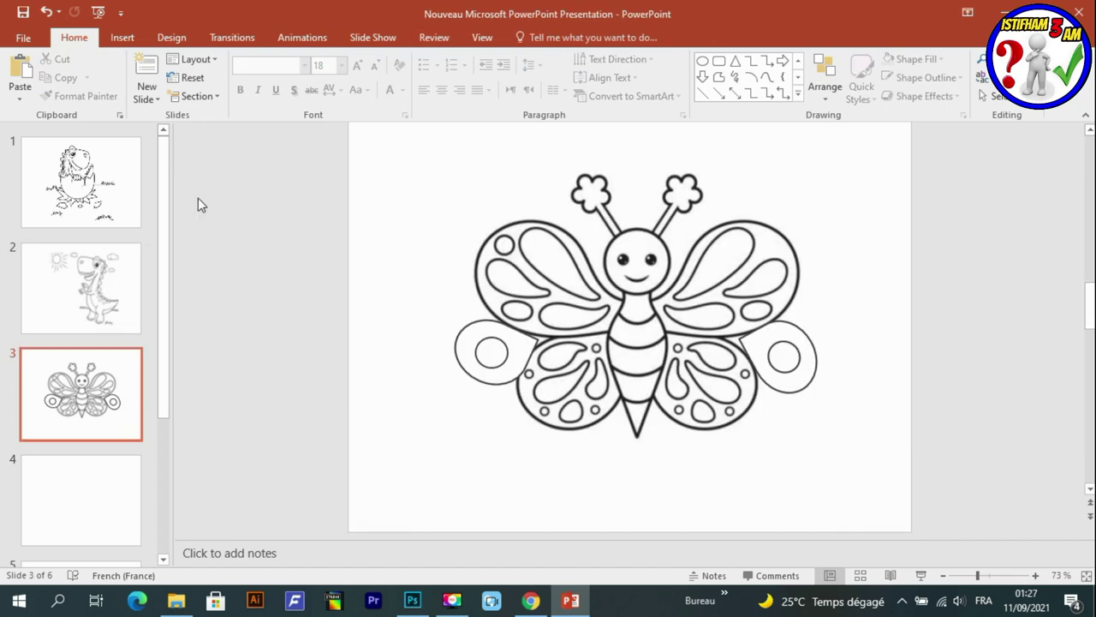
{"action": "left_click", "coordinate": [23, 12]}
{"action": "left_click", "coordinate": [530, 600]}
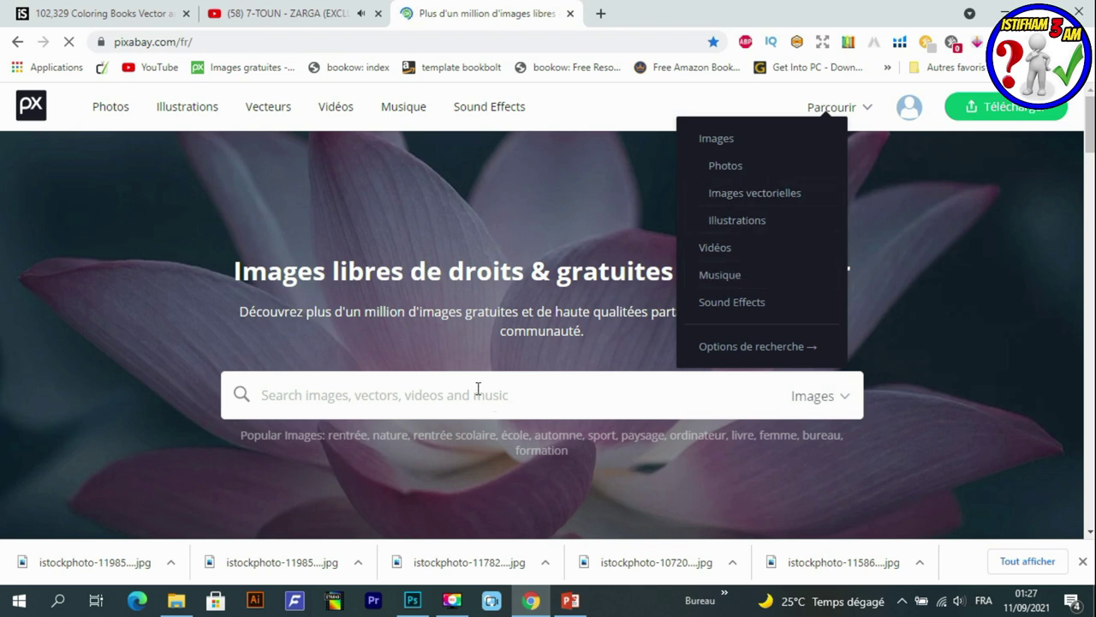
- Search Pixabay vector images for 'cadre' and browse the frame results
{"action": "left_click", "coordinate": [740, 194]}
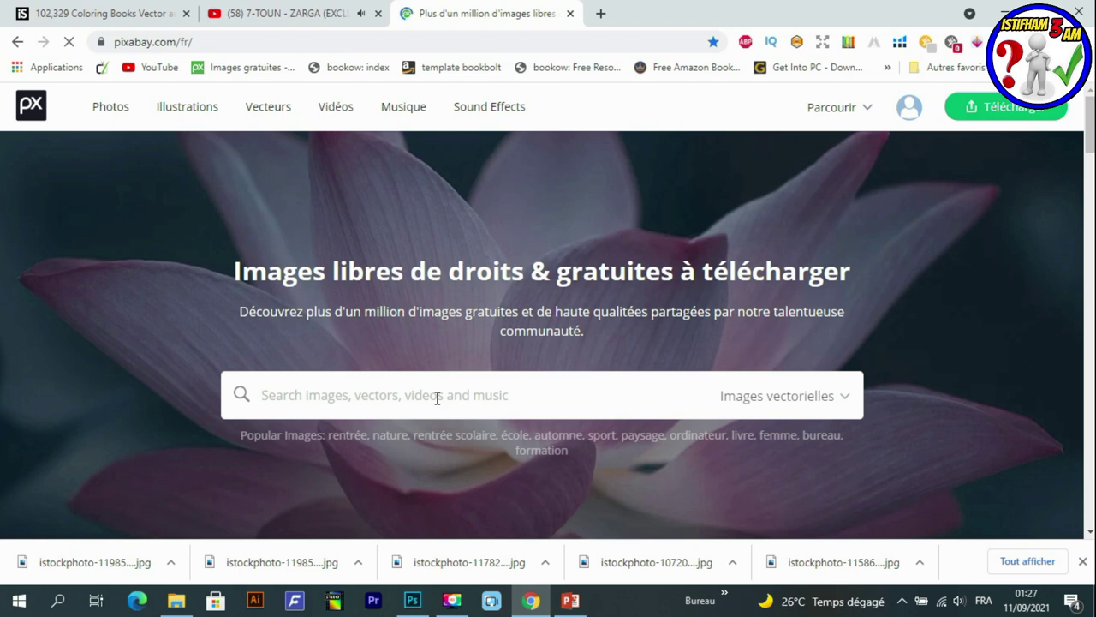
{"action": "type", "text": "cadre"}
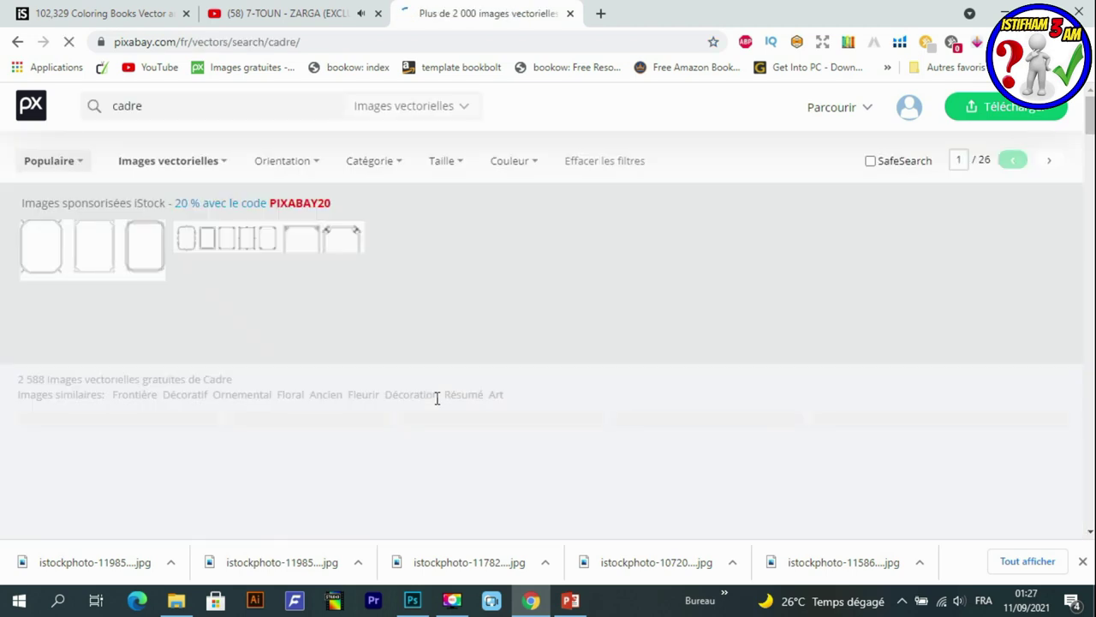
{"action": "scroll", "coordinate": [436, 398], "scroll_direction": "down", "scroll_amount": 5}
{"action": "scroll", "coordinate": [619, 306], "scroll_direction": "down", "scroll_amount": 5}
{"action": "scroll", "coordinate": [622, 306], "scroll_direction": "up", "scroll_amount": 3}
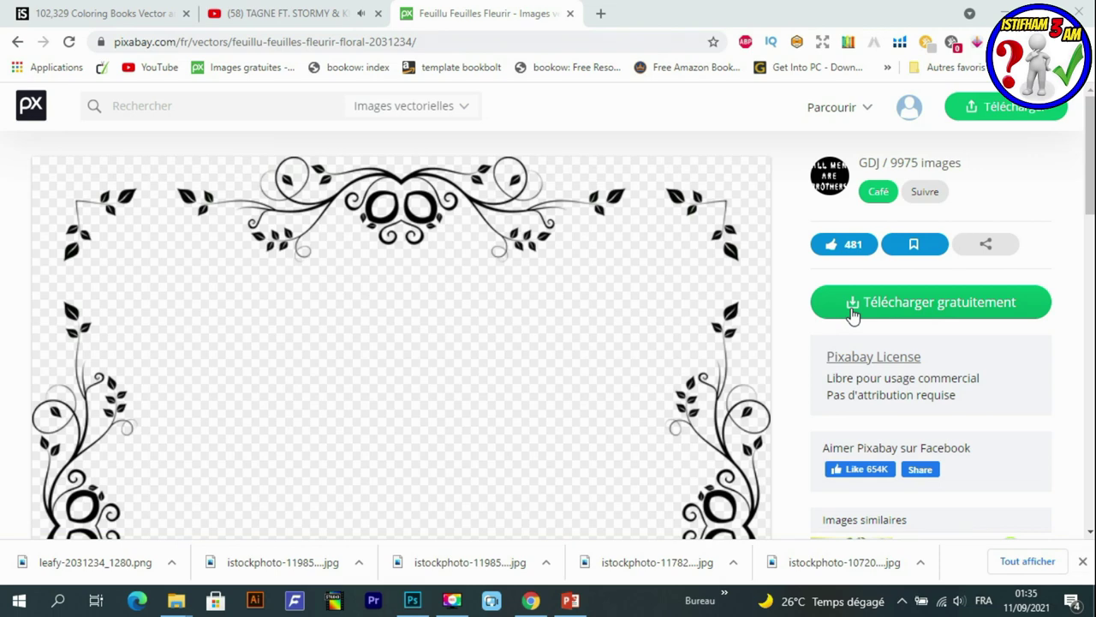
- Download the leafy frame at 1280×1280 and show the file in its folder
{"action": "left_click", "coordinate": [855, 307]}
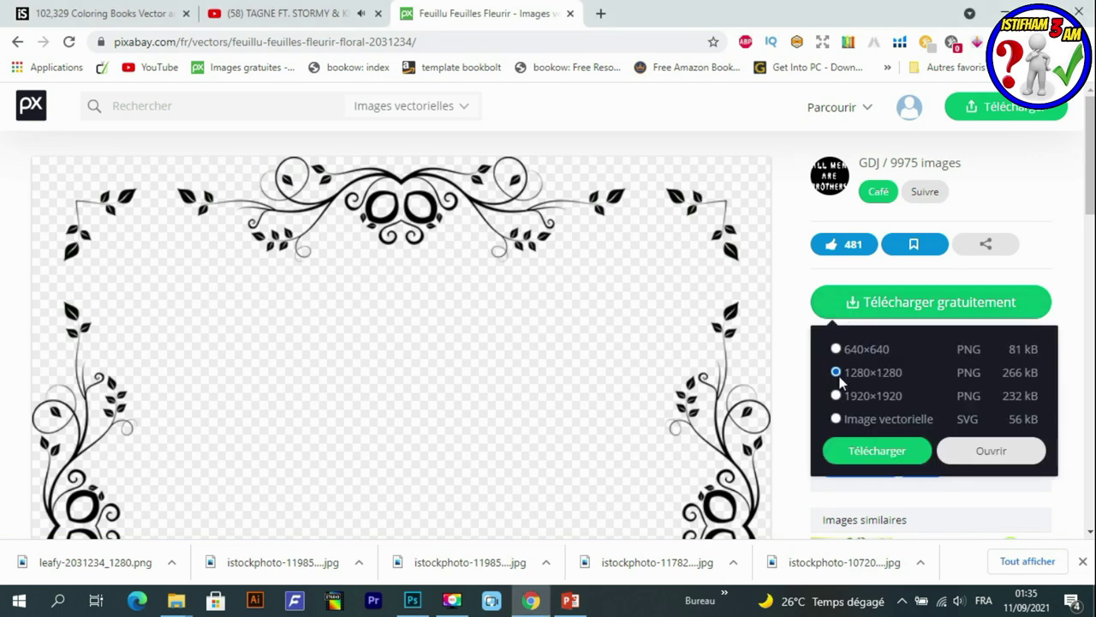
{"action": "left_click", "coordinate": [877, 451]}
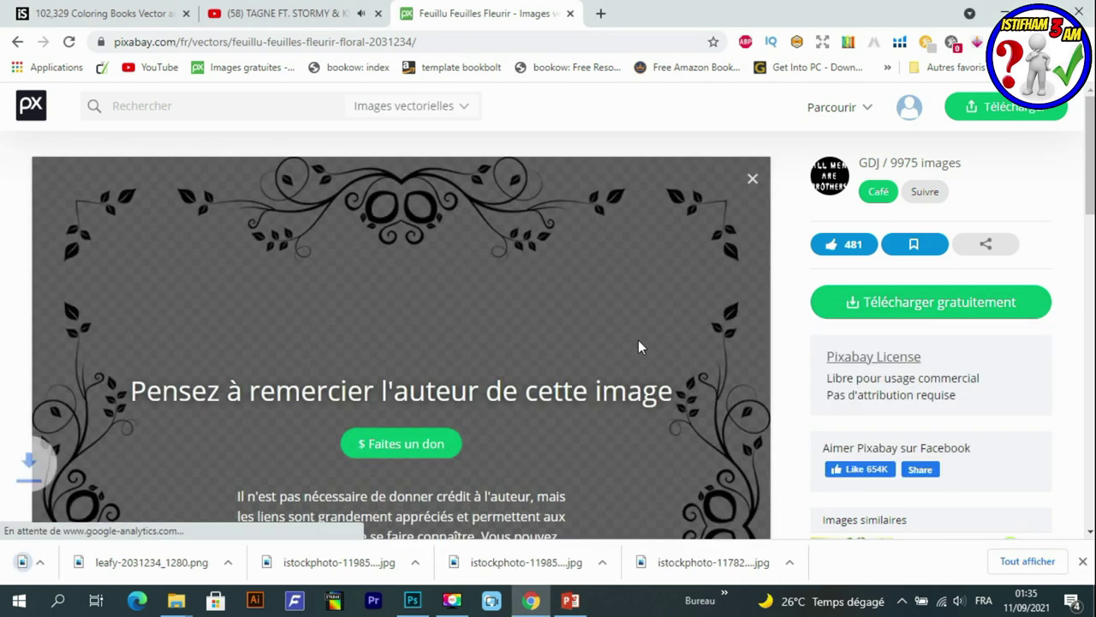
{"action": "right_click", "coordinate": [93, 567]}
{"action": "left_click", "coordinate": [149, 526]}
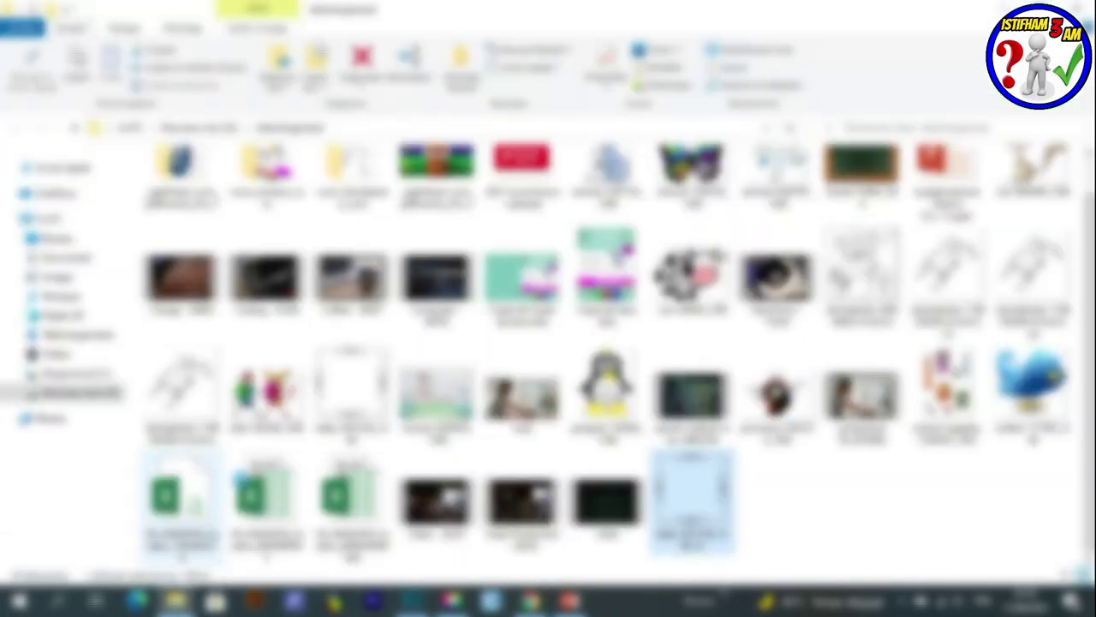
- Drop the downloaded floral frame PNG onto slide 1 and stretch it to both slide edges
{"action": "left_click_drag", "start_coordinate": [691, 504], "coordinate": [568, 600]}
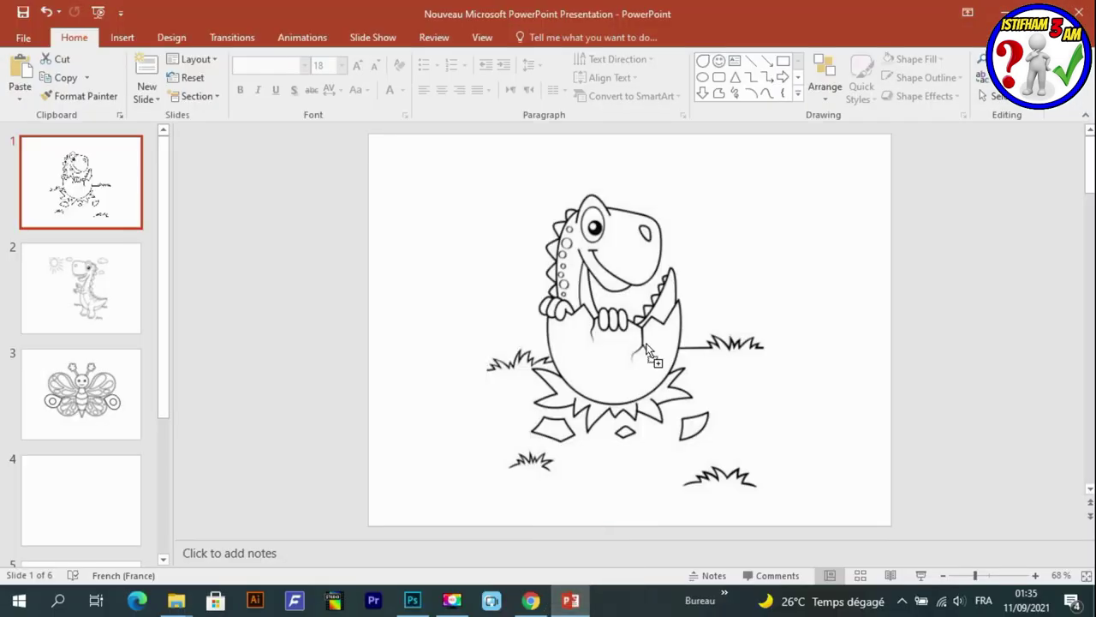
{"action": "left_click_drag", "start_coordinate": [582, 557], "coordinate": [655, 355]}
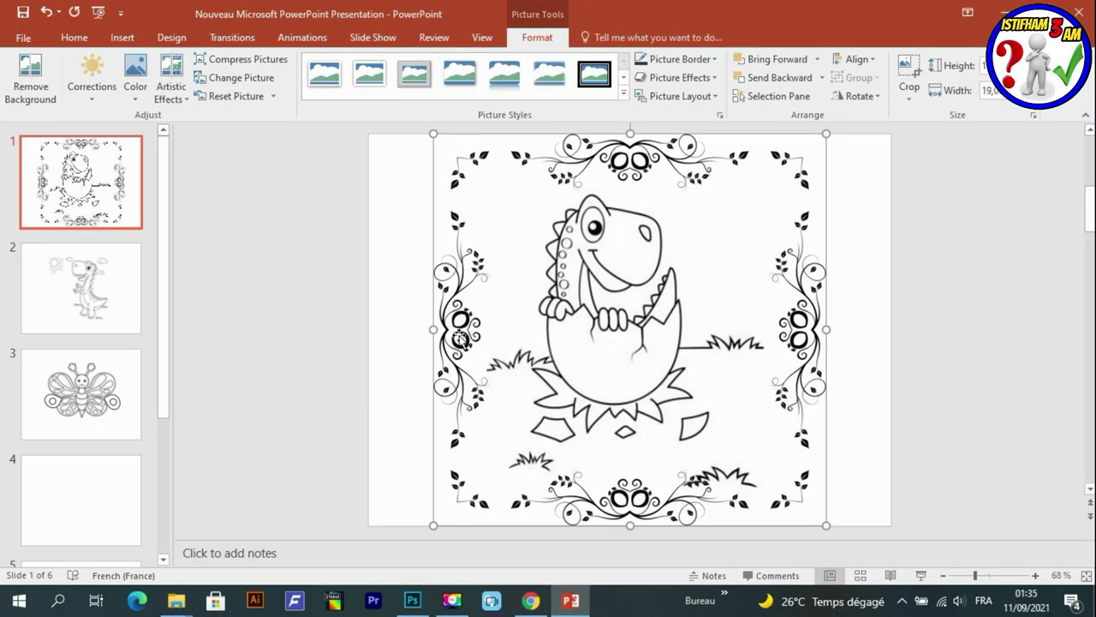
{"action": "left_click_drag", "start_coordinate": [434, 328], "coordinate": [373, 328]}
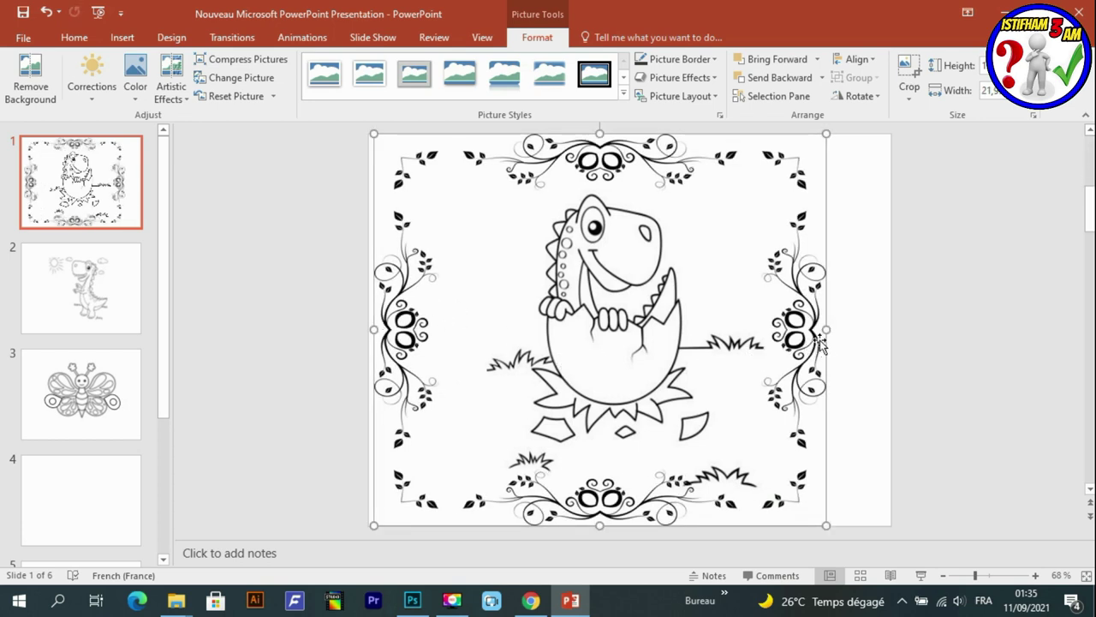
{"action": "left_click_drag", "start_coordinate": [824, 330], "coordinate": [884, 339]}
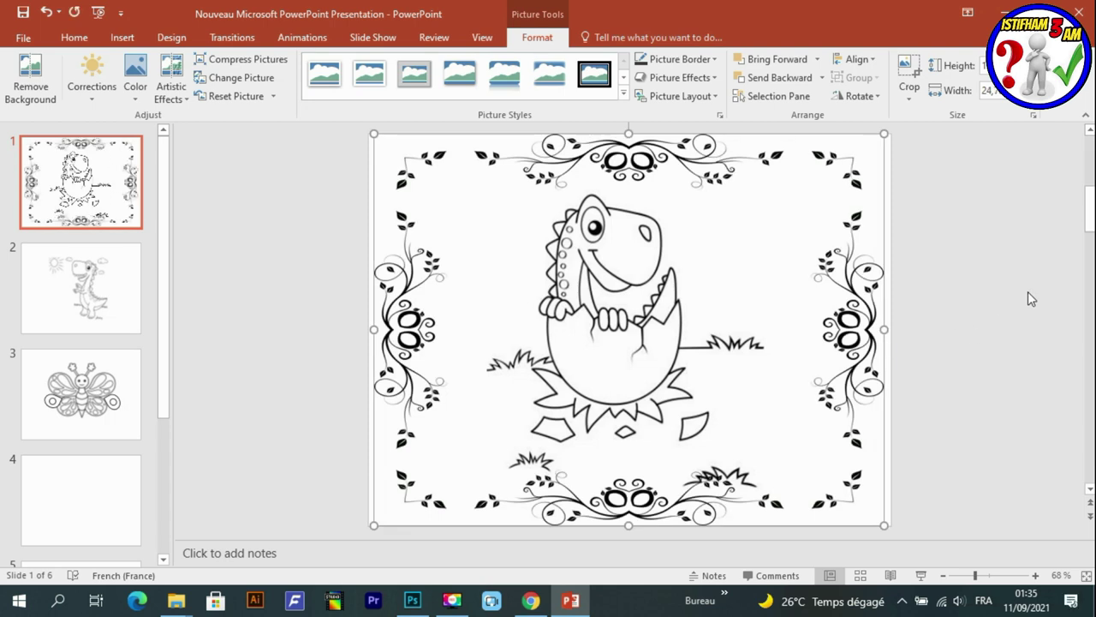
- Paste the floral border onto slides 2 and 3
{"action": "left_click", "coordinate": [129, 308]}
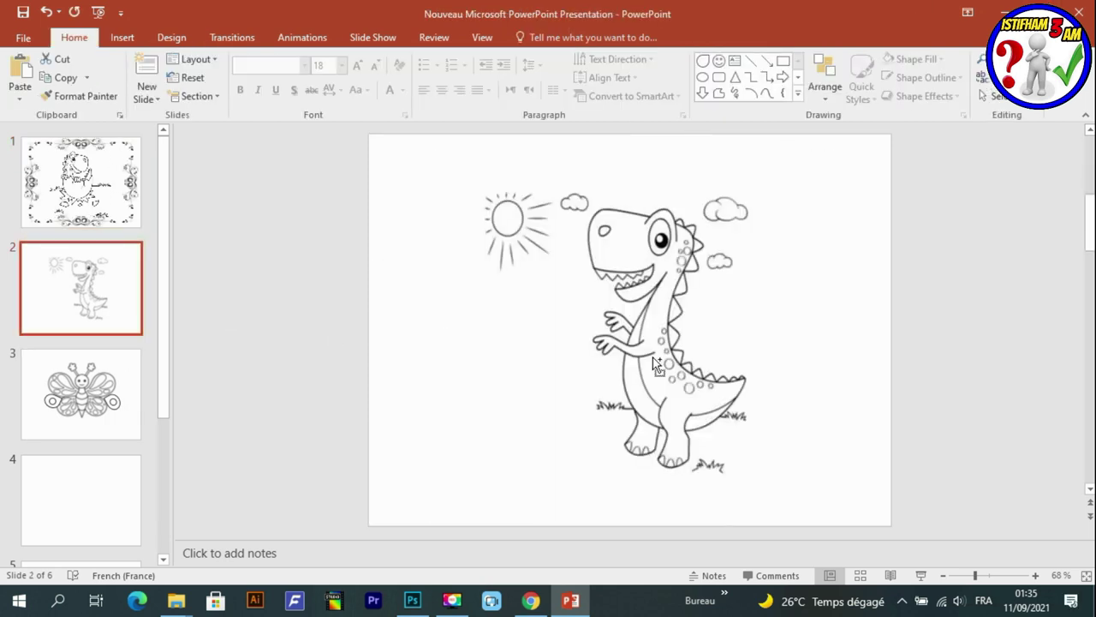
{"action": "key", "text": "ctrl+v"}
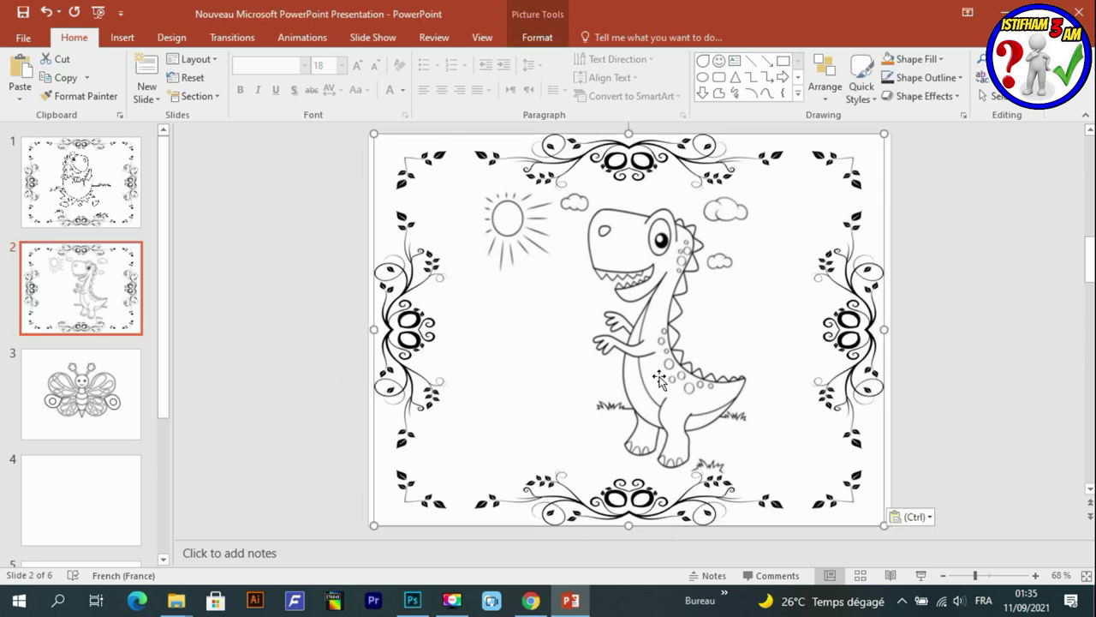
{"action": "left_click", "coordinate": [95, 414]}
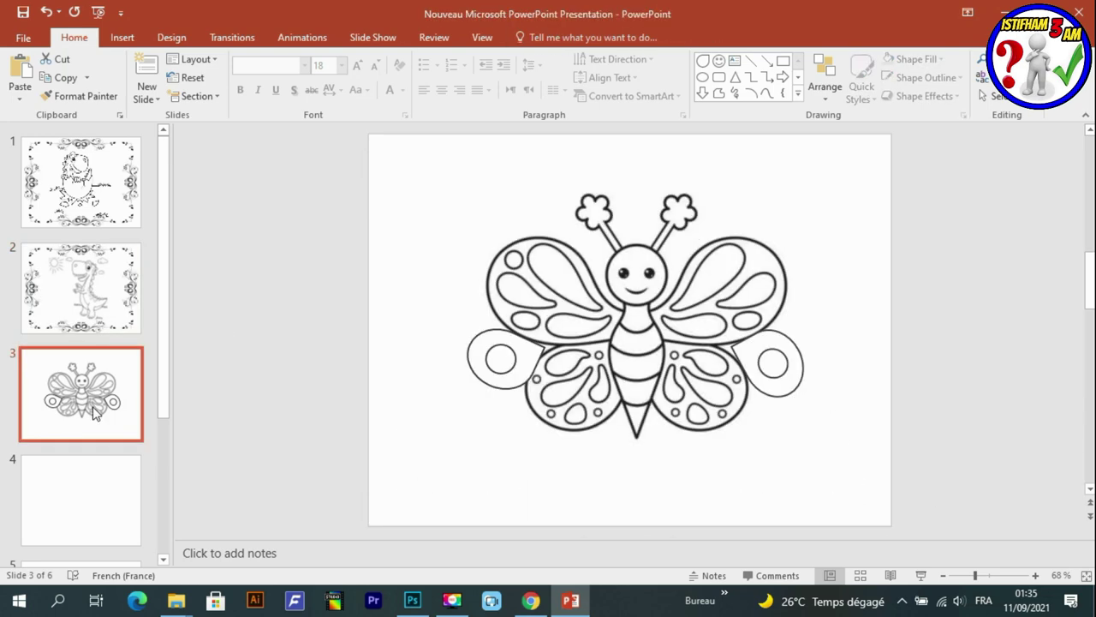
{"action": "key", "text": "ctrl+v"}
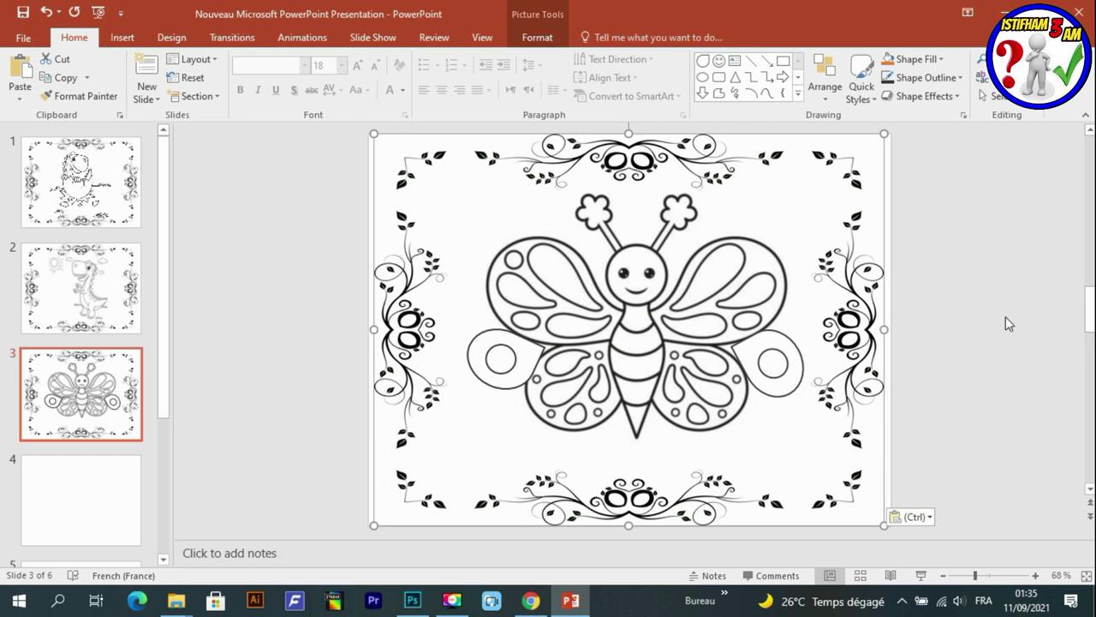
- Review all three slides, save, and move the blank slide up to position 2
{"action": "left_click", "coordinate": [113, 185]}
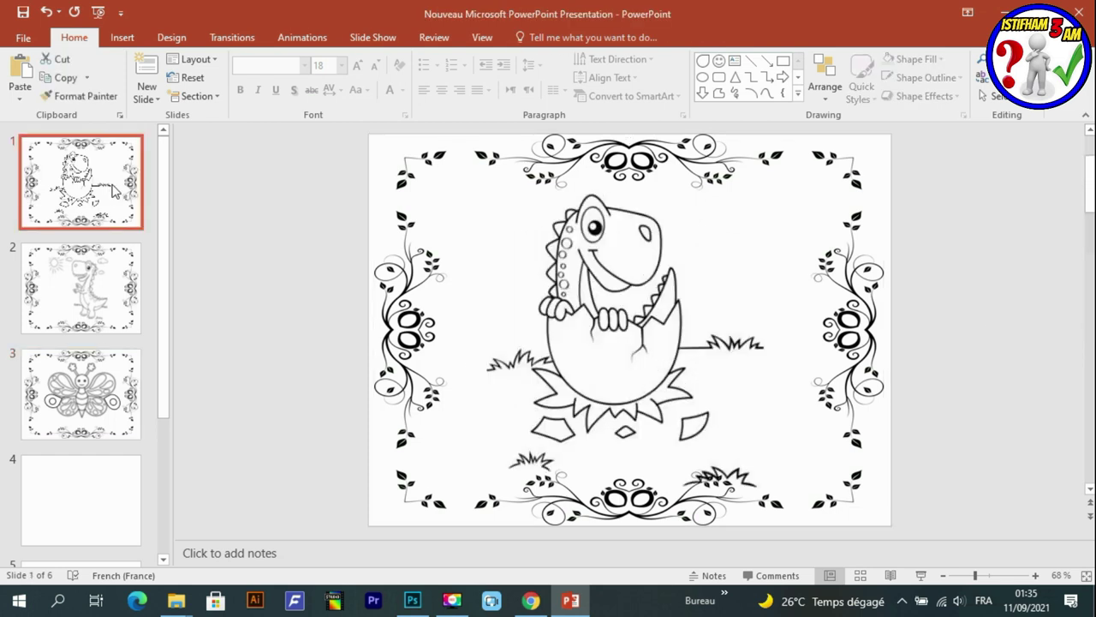
{"action": "left_click", "coordinate": [86, 300]}
{"action": "left_click", "coordinate": [102, 396]}
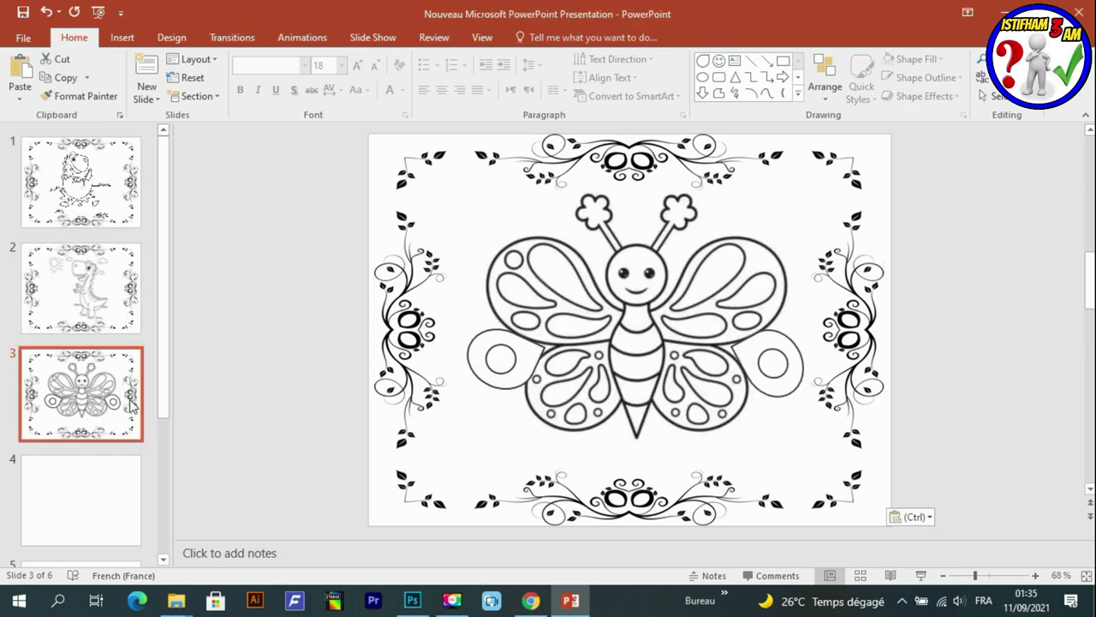
{"action": "left_click", "coordinate": [19, 14]}
{"action": "left_click_drag", "start_coordinate": [92, 512], "coordinate": [101, 292]}
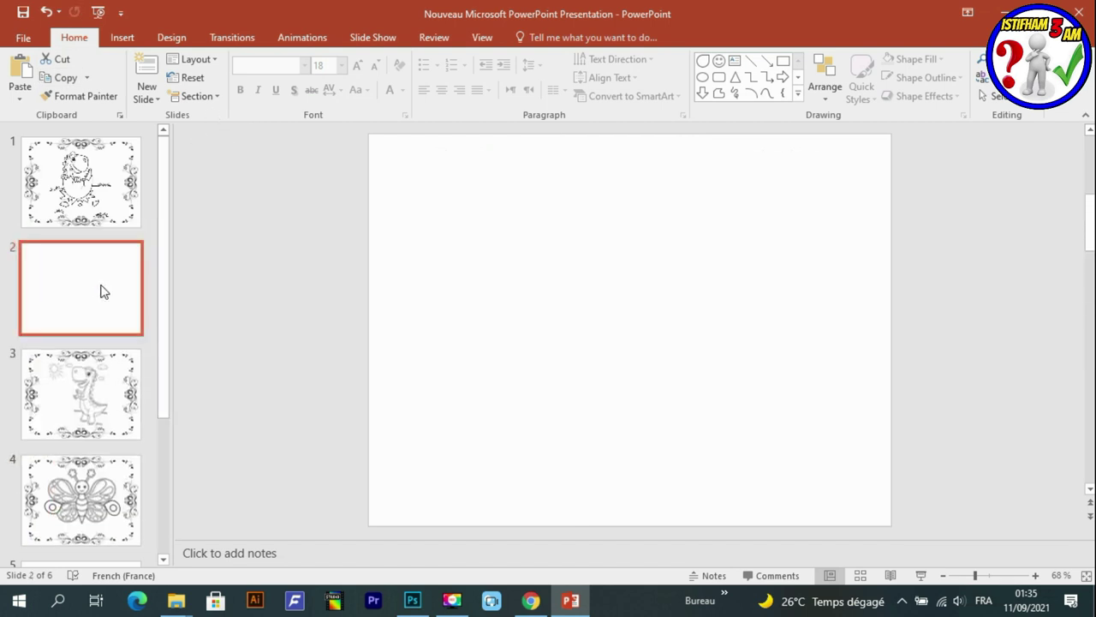
- Move a blank slide between the dinosaur and butterfly pages and copy another blank to the very start
{"action": "scroll", "coordinate": [109, 497], "scroll_direction": "down", "scroll_amount": 2}
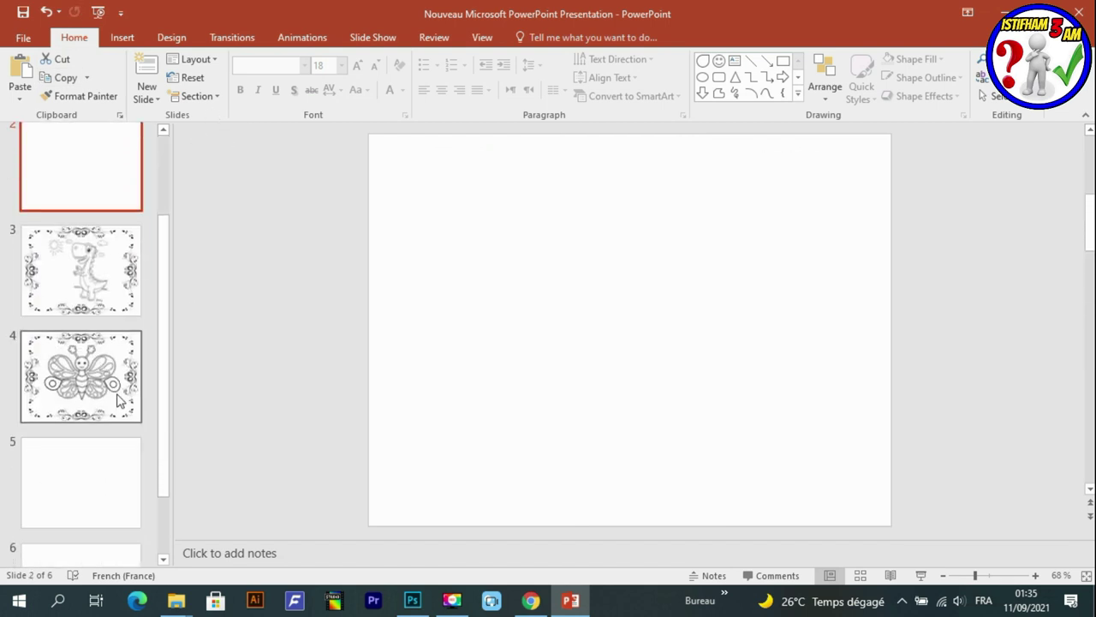
{"action": "left_click_drag", "start_coordinate": [122, 506], "coordinate": [128, 348]}
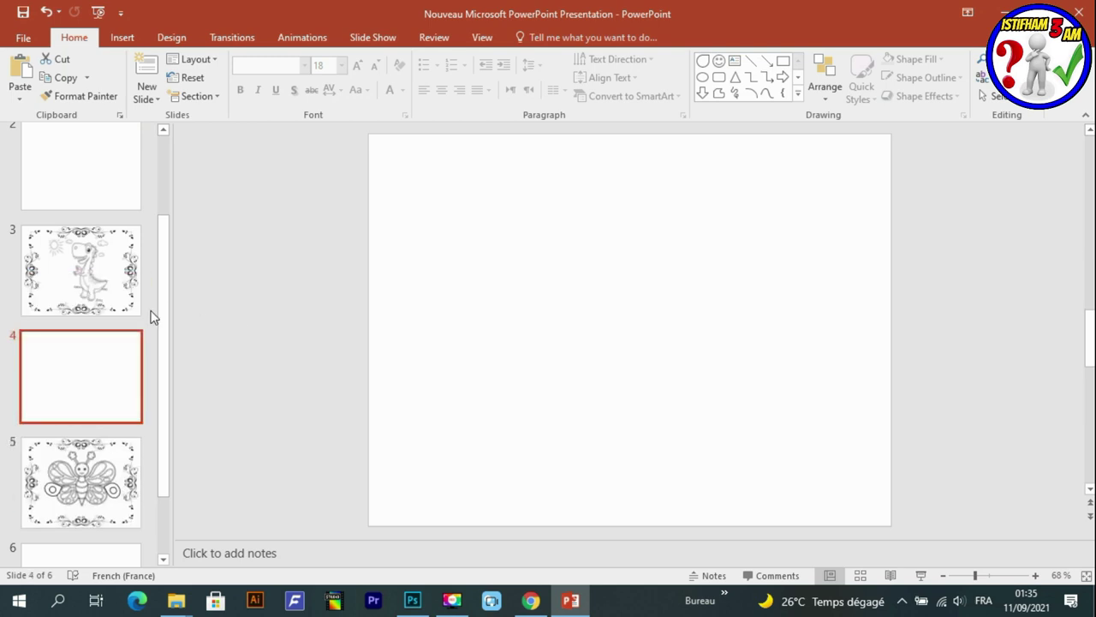
{"action": "scroll", "coordinate": [154, 312], "scroll_direction": "up", "scroll_amount": 2}
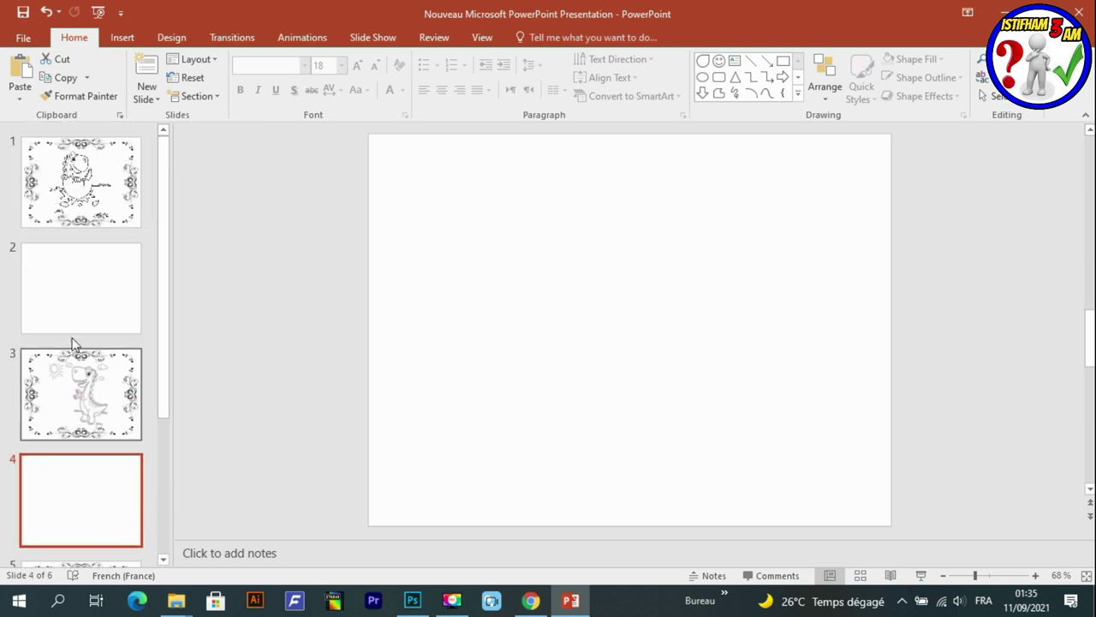
{"action": "scroll", "coordinate": [82, 350], "scroll_direction": "down", "scroll_amount": 3}
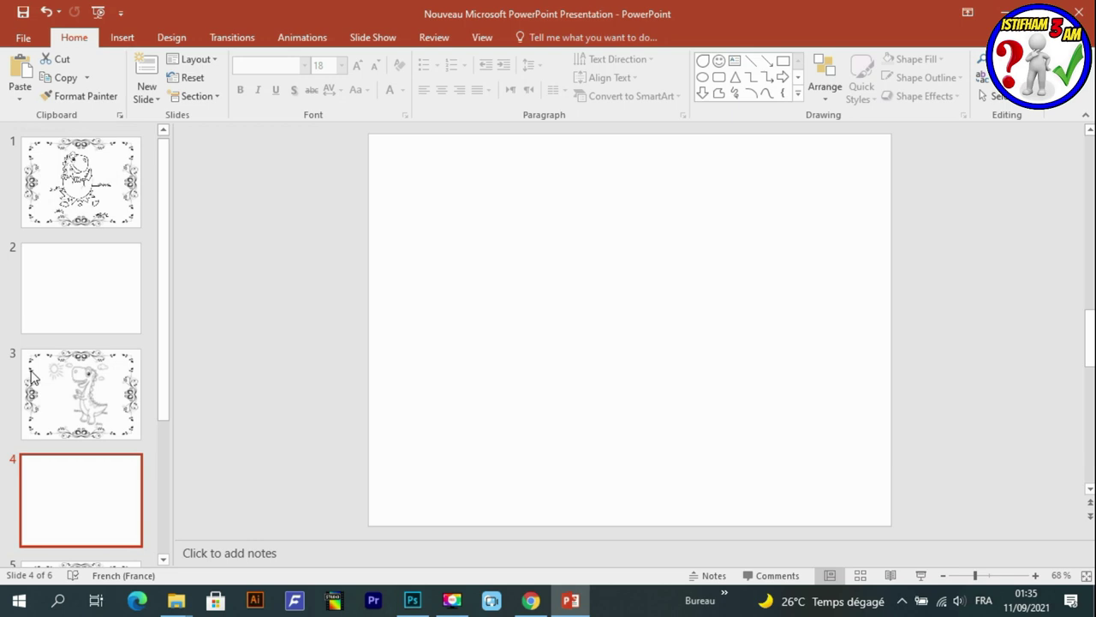
{"action": "left_click_drag", "start_coordinate": [81, 499], "coordinate": [99, 171]}
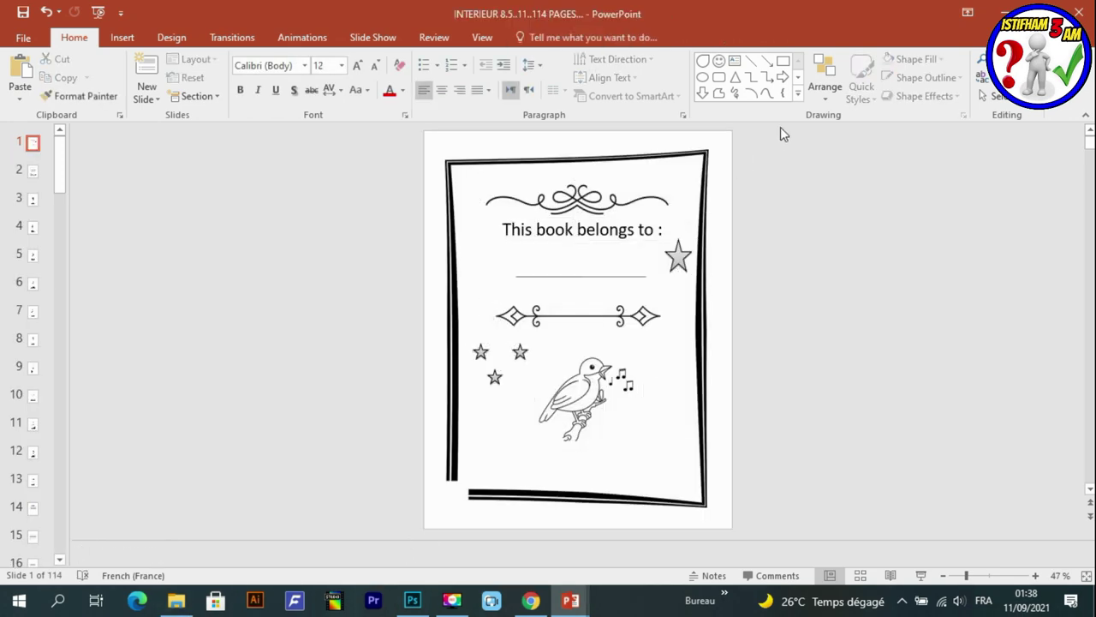
- Copy all cover objects except the page border and paste them onto blank slide 1
{"action": "left_click_drag", "start_coordinate": [780, 133], "coordinate": [413, 535]}
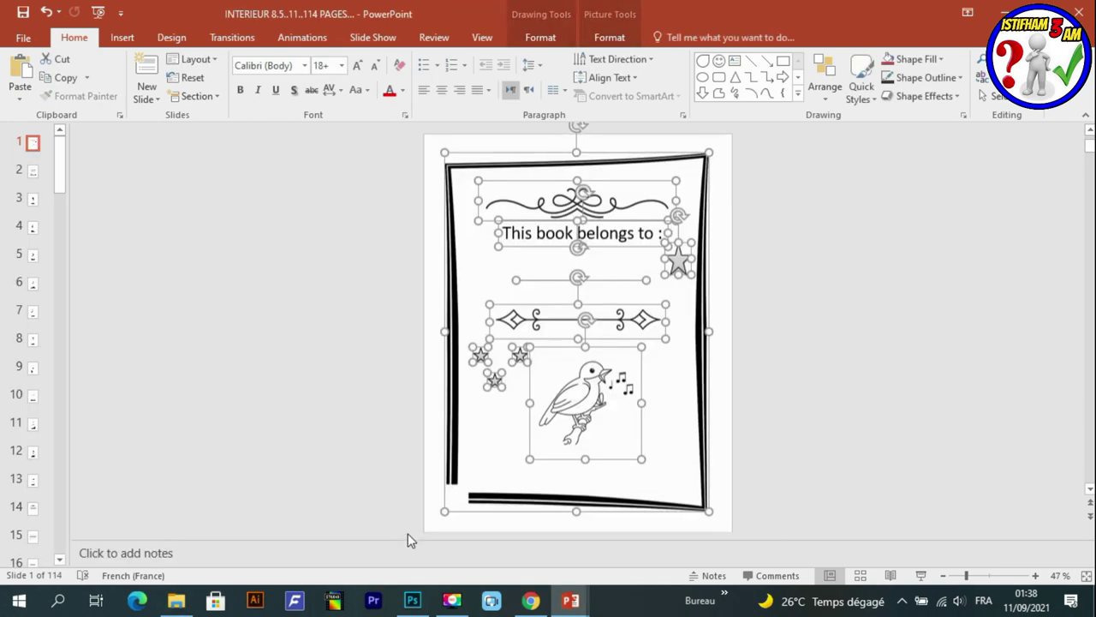
{"action": "left_click", "coordinate": [709, 411], "text": "ctrl"}
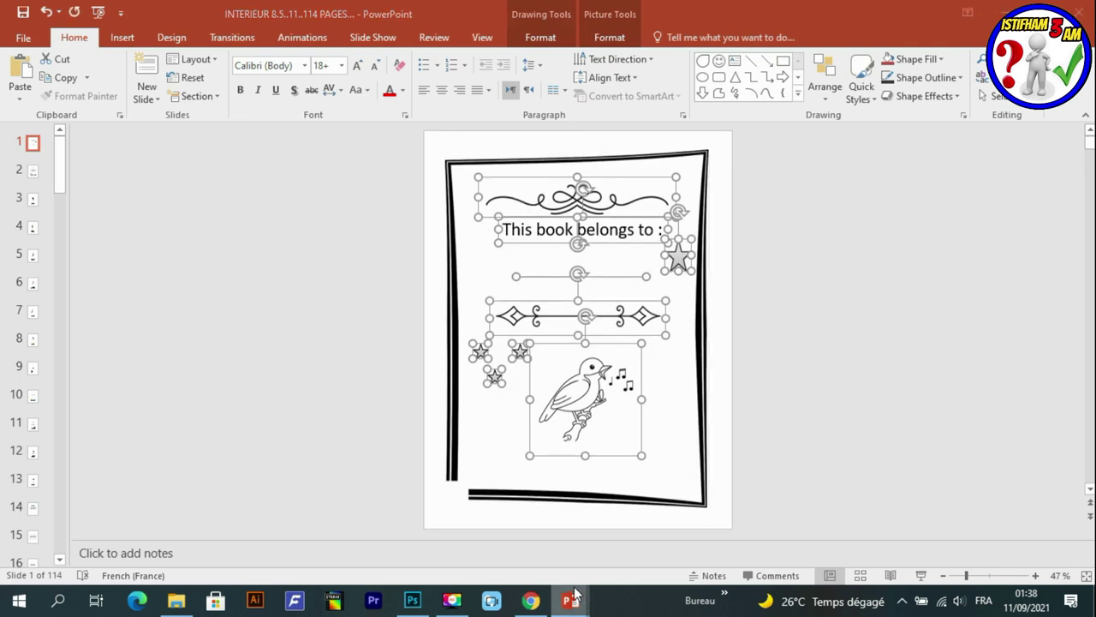
{"action": "mouse_move", "coordinate": [571, 600]}
{"action": "left_click", "coordinate": [493, 562]}
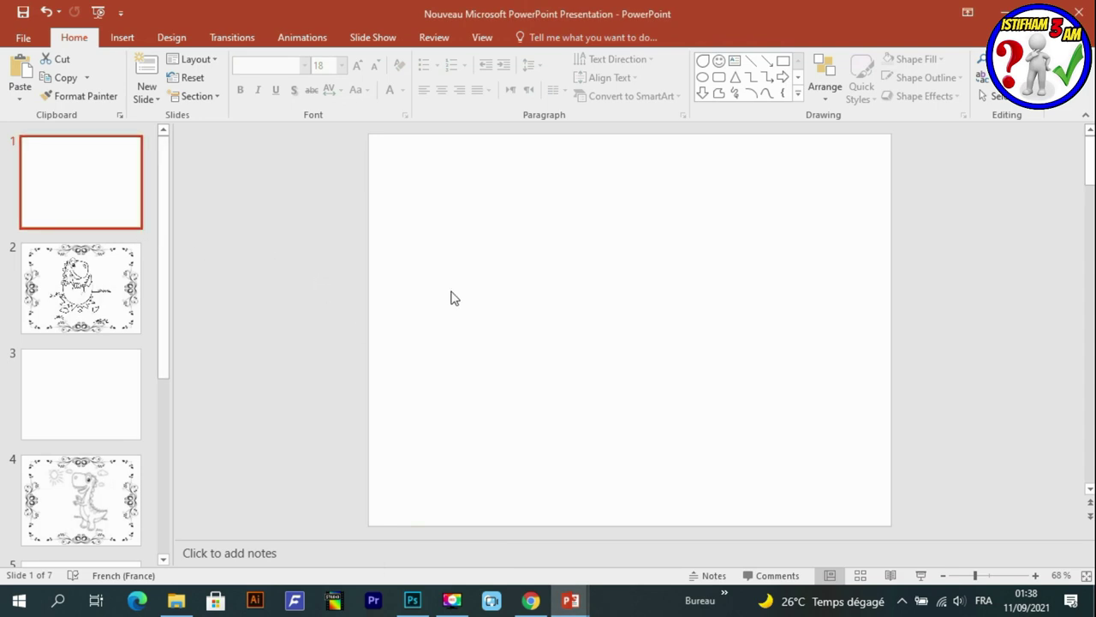
{"action": "key", "text": "ctrl+v"}
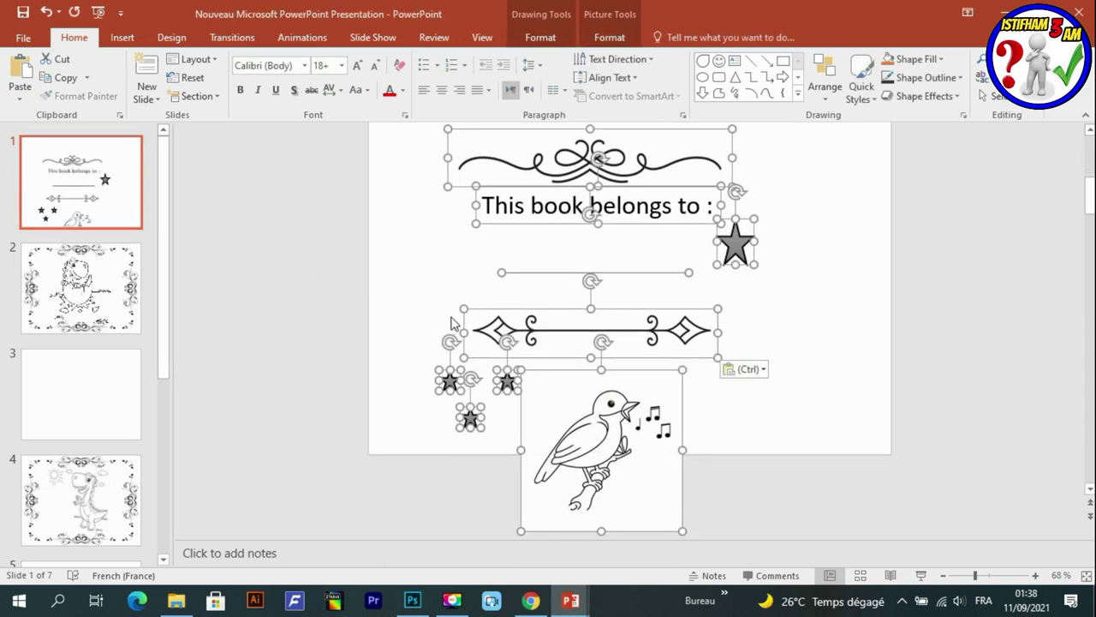
- Move the pasted cover objects onto the slide and roughly arrange the bird, star, swirl and divider
{"action": "scroll", "coordinate": [777, 394], "scroll_direction": "up", "scroll_amount": 2}
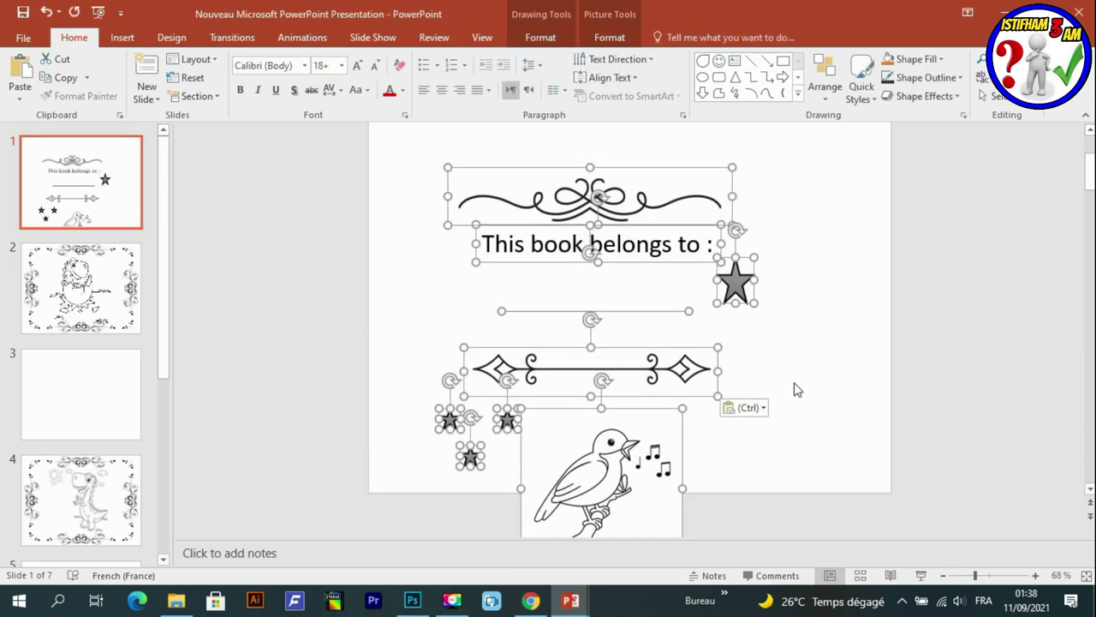
{"action": "left_click_drag", "start_coordinate": [700, 216], "coordinate": [693, 173]}
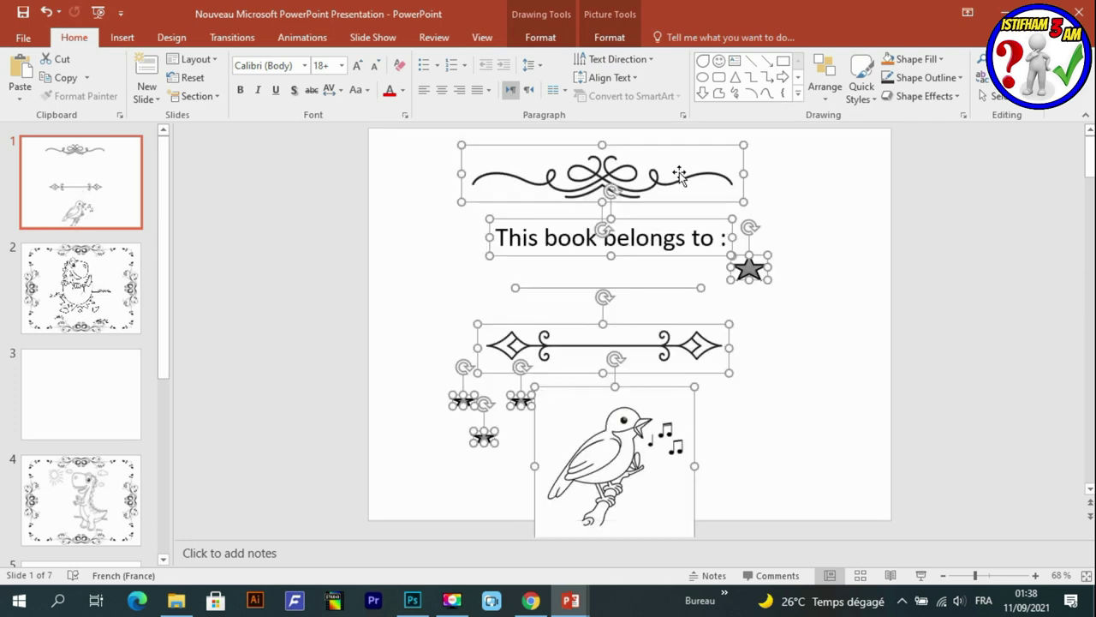
{"action": "left_click", "coordinate": [811, 286]}
{"action": "left_click_drag", "start_coordinate": [634, 428], "coordinate": [711, 428]}
{"action": "left_click_drag", "start_coordinate": [764, 263], "coordinate": [801, 218]}
{"action": "left_click_drag", "start_coordinate": [747, 173], "coordinate": [815, 171]}
{"action": "left_click_drag", "start_coordinate": [801, 215], "coordinate": [776, 231]}
{"action": "left_click_drag", "start_coordinate": [685, 428], "coordinate": [613, 418]}
{"action": "left_click_drag", "start_coordinate": [729, 342], "coordinate": [727, 315]}
{"action": "left_click", "coordinate": [839, 326]}
- Turn on gridlines and centre the top swirl, underline and divider ornament under the title
{"action": "left_click", "coordinate": [434, 37]}
{"action": "left_click", "coordinate": [482, 36]}
{"action": "left_click", "coordinate": [313, 77]}
{"action": "left_click", "coordinate": [716, 233]}
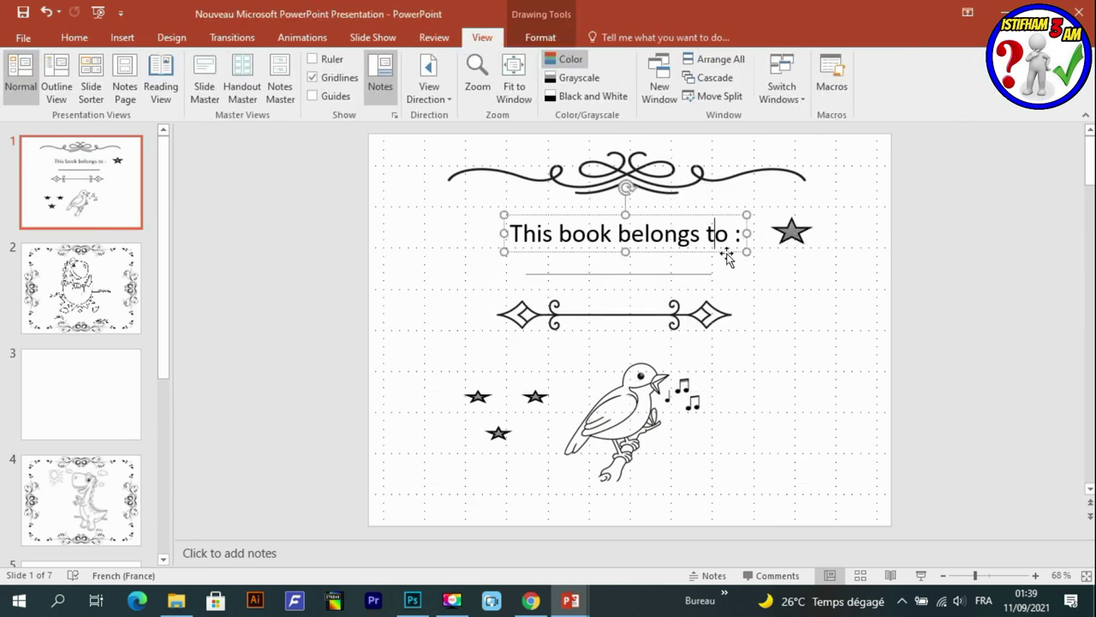
{"action": "left_click_drag", "start_coordinate": [629, 176], "coordinate": [635, 176]}
{"action": "left_click_drag", "start_coordinate": [673, 273], "coordinate": [685, 273]}
{"action": "left_click_drag", "start_coordinate": [697, 320], "coordinate": [719, 317]}
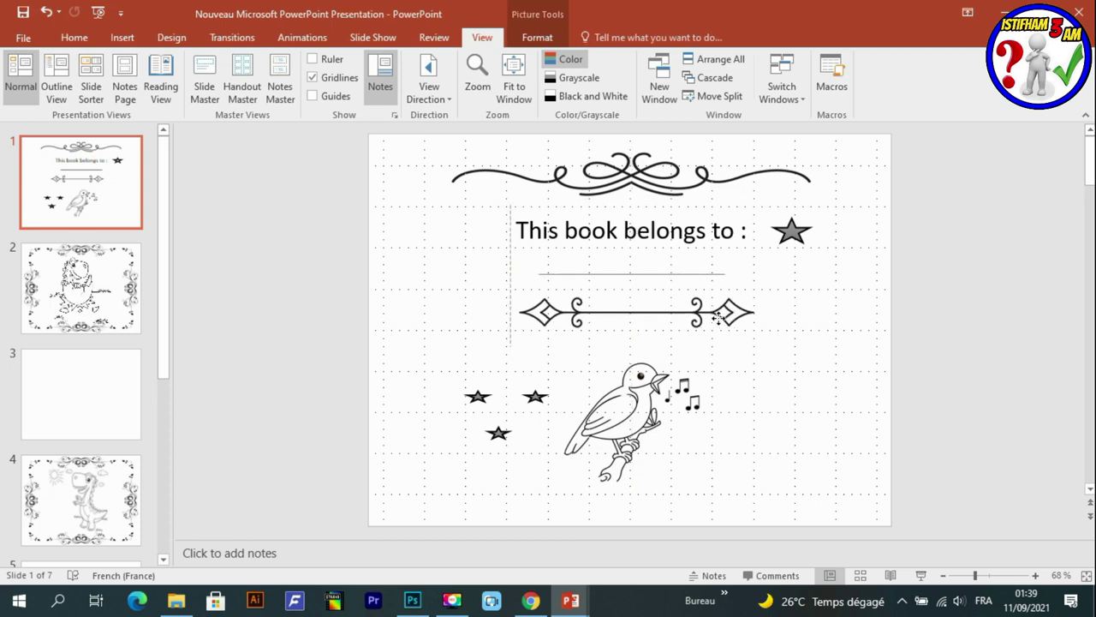
- Place the three small stars and the large star beside the title and adjust the bird's position
{"action": "left_click_drag", "start_coordinate": [633, 420], "coordinate": [662, 420]}
{"action": "left_click_drag", "start_coordinate": [535, 396], "coordinate": [823, 219]}
{"action": "left_click_drag", "start_coordinate": [478, 396], "coordinate": [780, 258]}
{"action": "mouse_move", "coordinate": [497, 432]}
{"action": "left_mouse_down"}
{"action": "mouse_move", "coordinate": [768, 349]}
{"action": "mouse_move", "coordinate": [808, 268]}
{"action": "left_mouse_up"}
{"action": "left_click", "coordinate": [375, 396]}
{"action": "left_click_drag", "start_coordinate": [643, 419], "coordinate": [613, 428]}
- Make the title underline a dashed line, then hide the gridlines
{"action": "double_click", "coordinate": [677, 274]}
{"action": "left_click", "coordinate": [351, 101]}
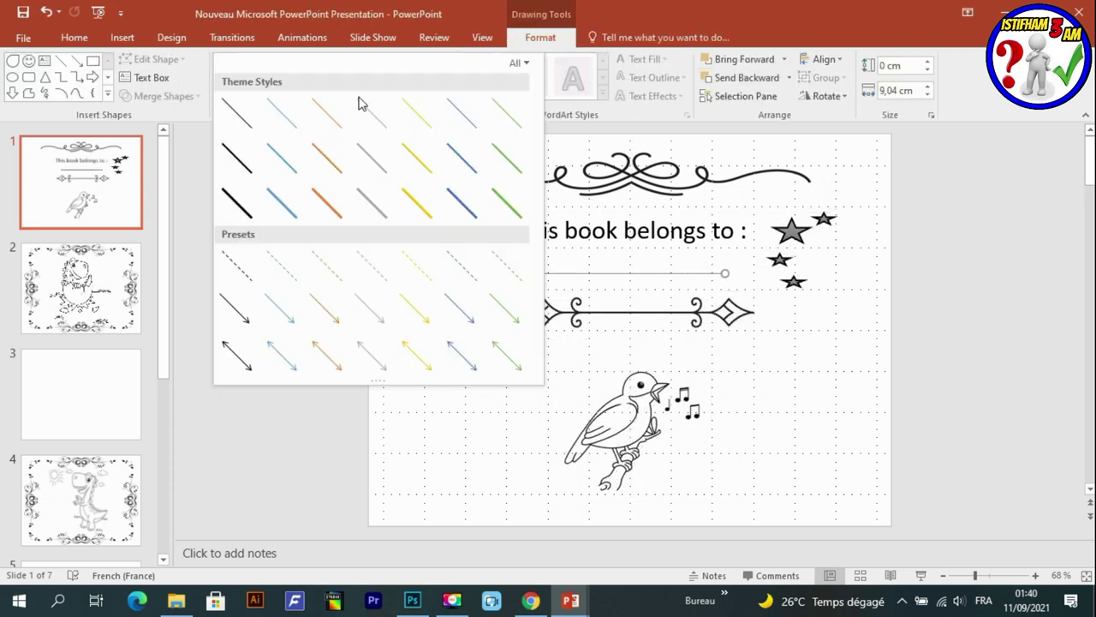
{"action": "left_click", "coordinate": [367, 264]}
{"action": "left_click", "coordinate": [497, 196]}
{"action": "left_click", "coordinate": [482, 37]}
{"action": "left_click", "coordinate": [313, 77]}
- Copy the ornamental frame picture from the dinosaur slide and paste it onto the cover slide
{"action": "left_click", "coordinate": [82, 287]}
{"action": "left_click", "coordinate": [368, 228]}
{"action": "key", "text": "ctrl+c"}
{"action": "left_click", "coordinate": [81, 182]}
{"action": "key", "text": "ctrl+v"}
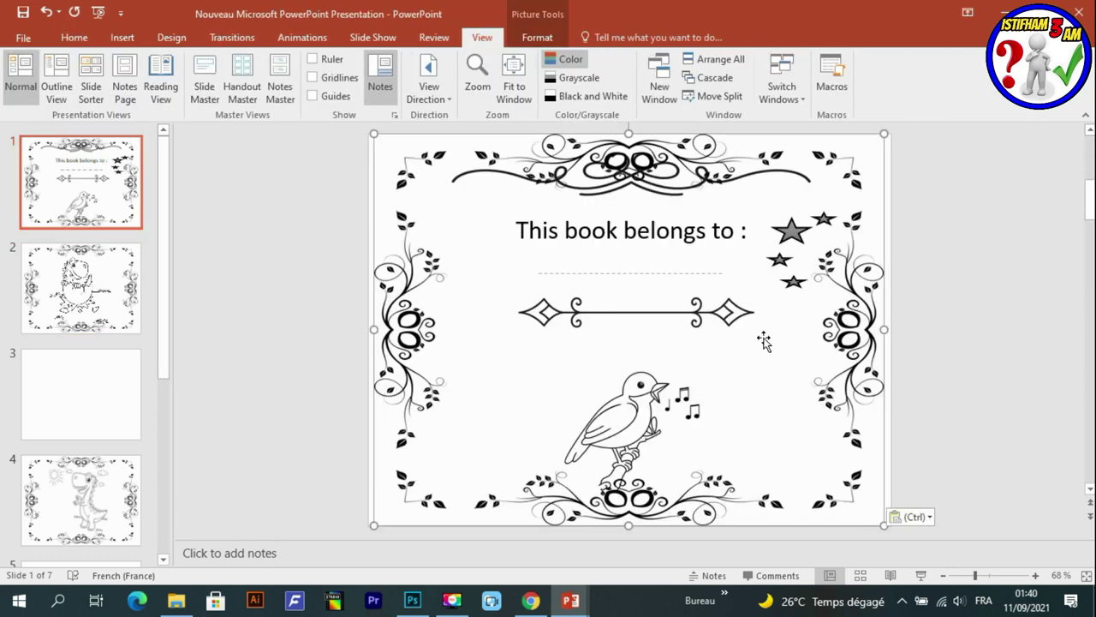
- Reposition the pasted frame, lower the title box slightly, and delete the divider ornament
{"action": "left_click_drag", "start_coordinate": [736, 418], "coordinate": [1036, 324]}
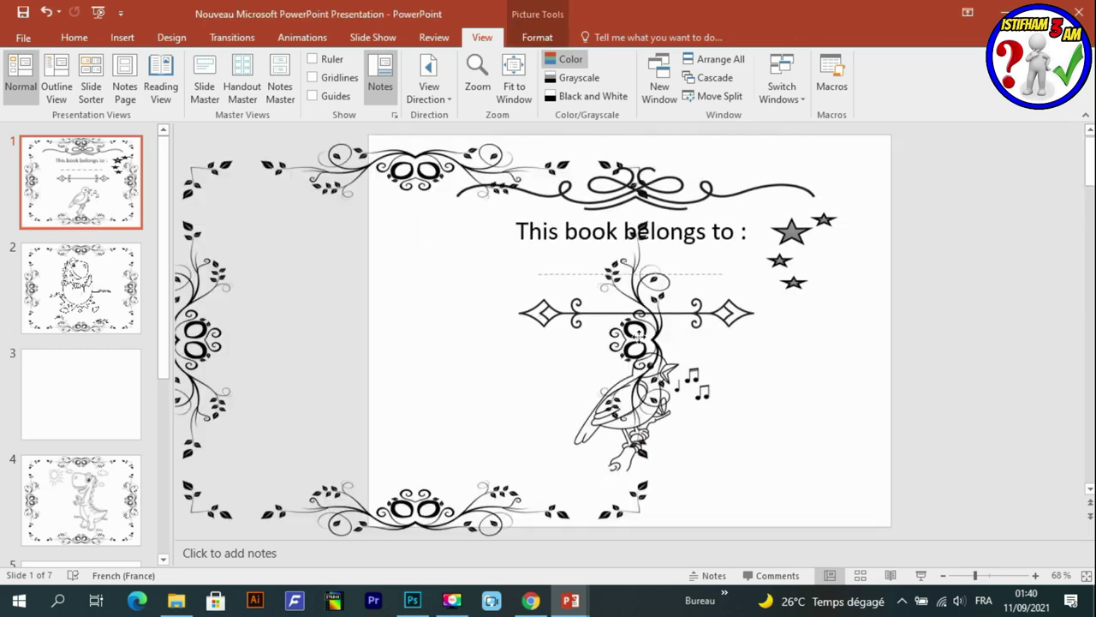
{"action": "left_click_drag", "start_coordinate": [1036, 323], "coordinate": [887, 244]}
{"action": "left_click", "coordinate": [809, 409]}
{"action": "left_click", "coordinate": [822, 313]}
{"action": "mouse_move", "coordinate": [868, 286]}
{"action": "left_mouse_down"}
{"action": "mouse_move", "coordinate": [873, 255]}
{"action": "mouse_move", "coordinate": [873, 265]}
{"action": "left_mouse_up"}
{"action": "left_click_drag", "start_coordinate": [900, 329], "coordinate": [891, 334]}
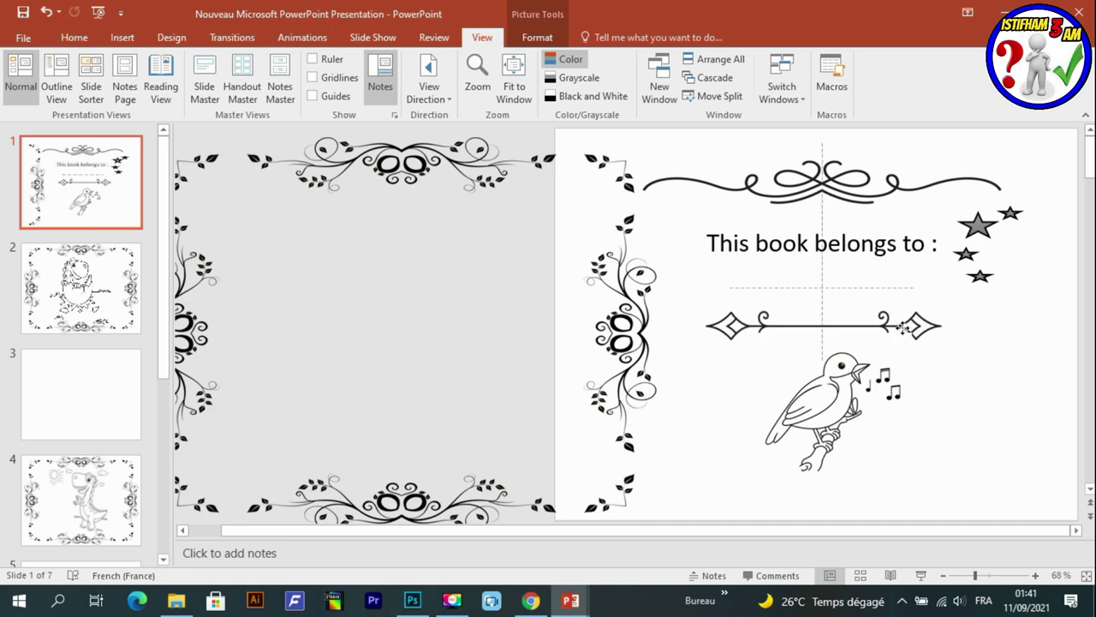
{"action": "key", "text": "Delete"}
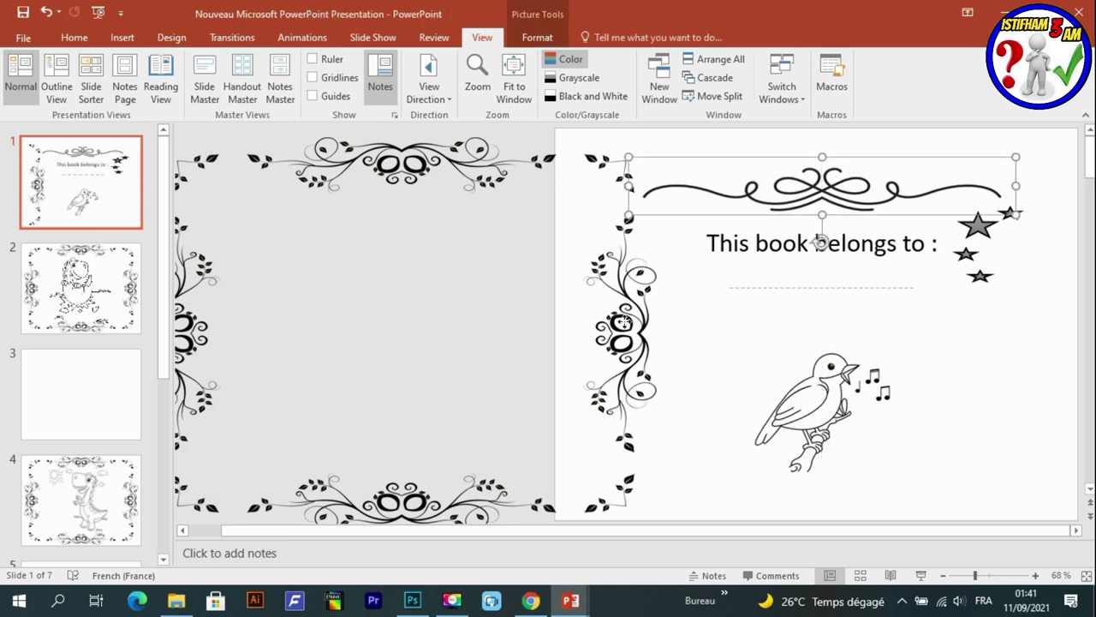
- Stretch the floral frame across the whole cover slide to its left edge and save
{"action": "left_click_drag", "start_coordinate": [629, 312], "coordinate": [1034, 312]}
{"action": "key", "text": "ctrl+z"}
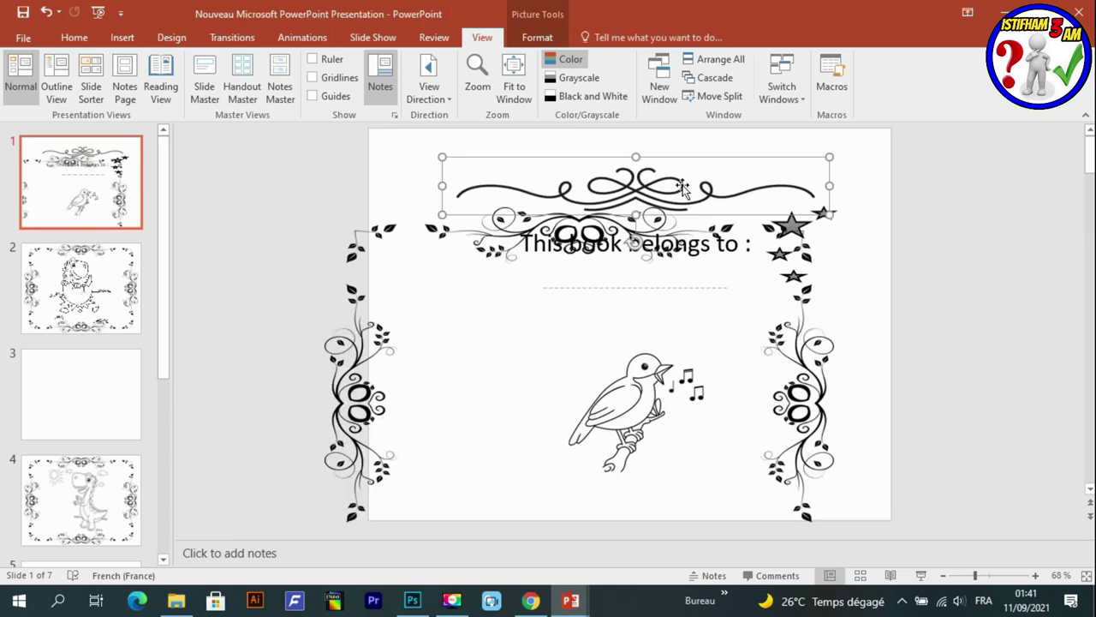
{"action": "left_click_drag", "start_coordinate": [742, 403], "coordinate": [582, 381]}
{"action": "key", "text": "ctrl+z"}
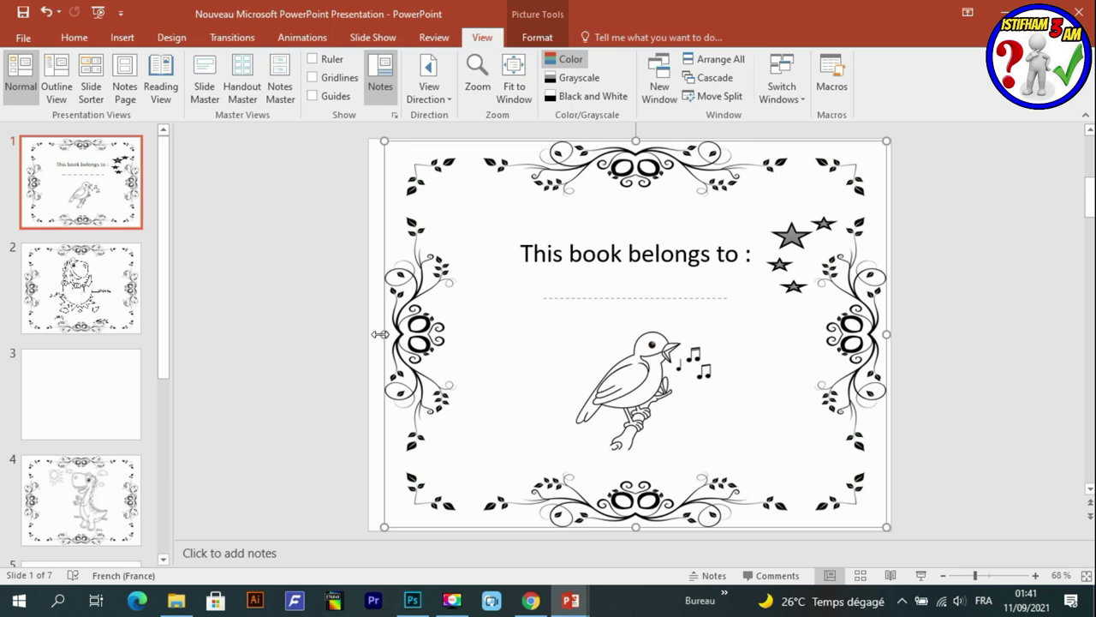
{"action": "left_click_drag", "start_coordinate": [379, 334], "coordinate": [375, 333]}
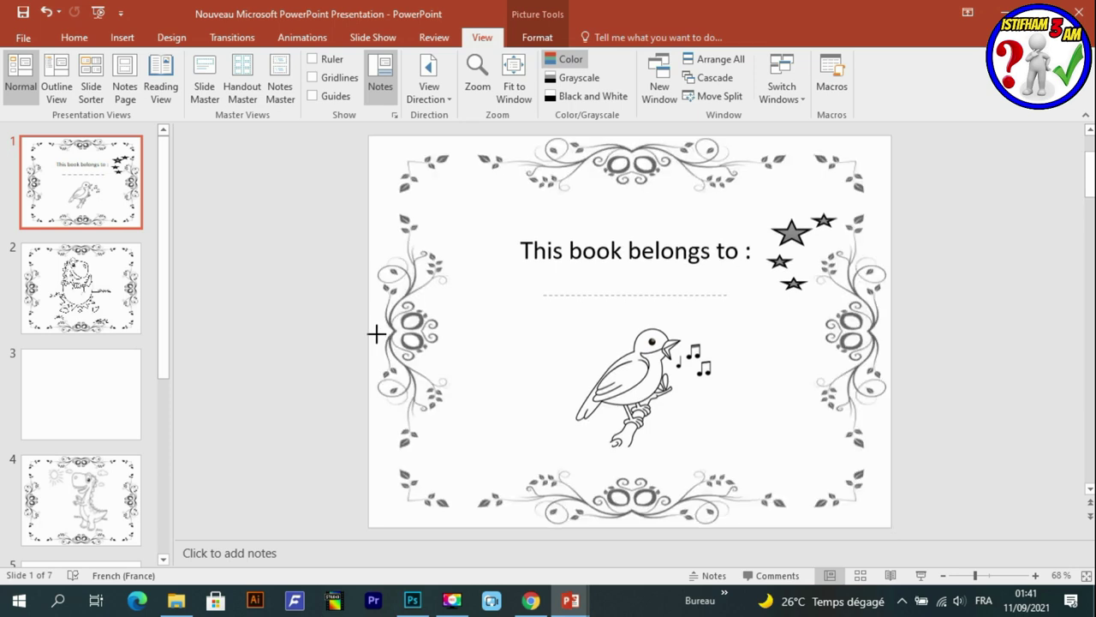
{"action": "left_click", "coordinate": [262, 335]}
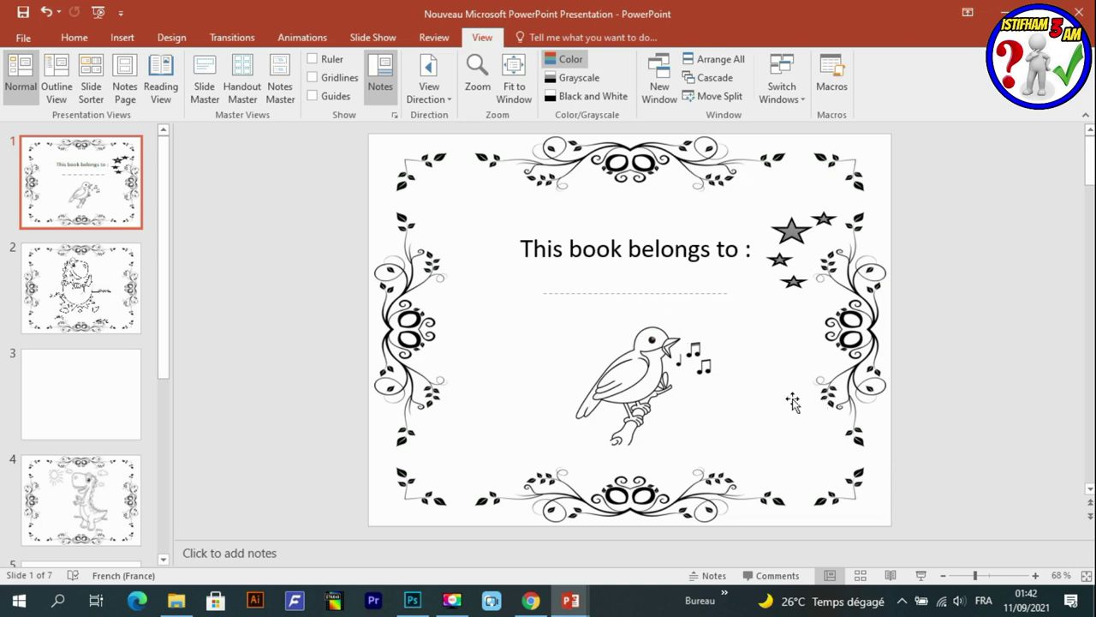
{"action": "left_click", "coordinate": [22, 12]}
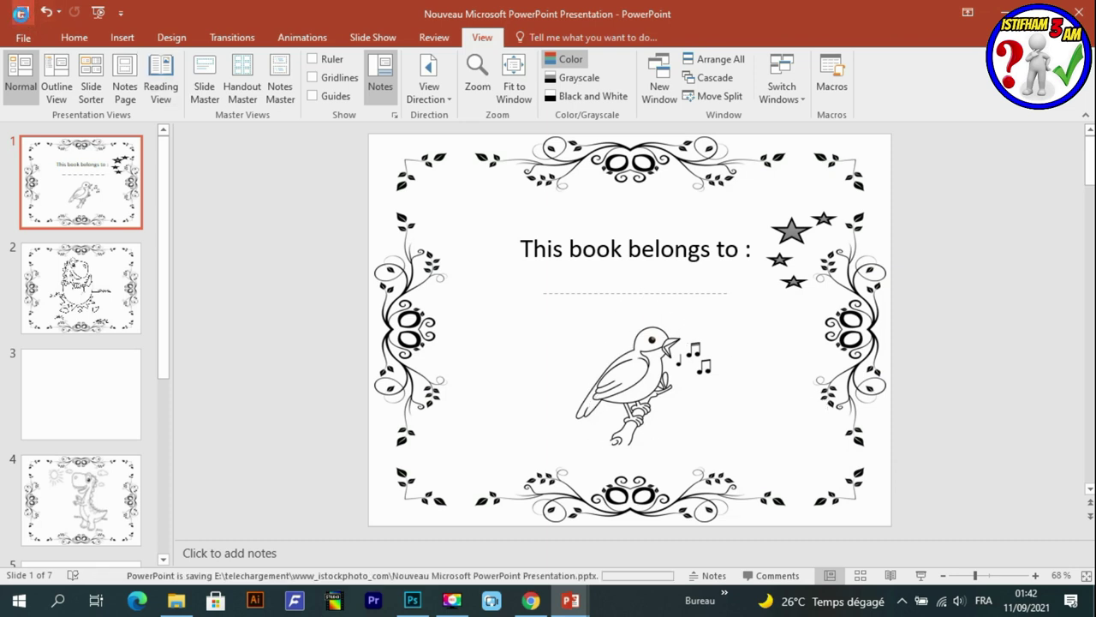
- Duplicate blank slide 3 and move the copy directly after the cover as slide 2
{"action": "left_click", "coordinate": [89, 421]}
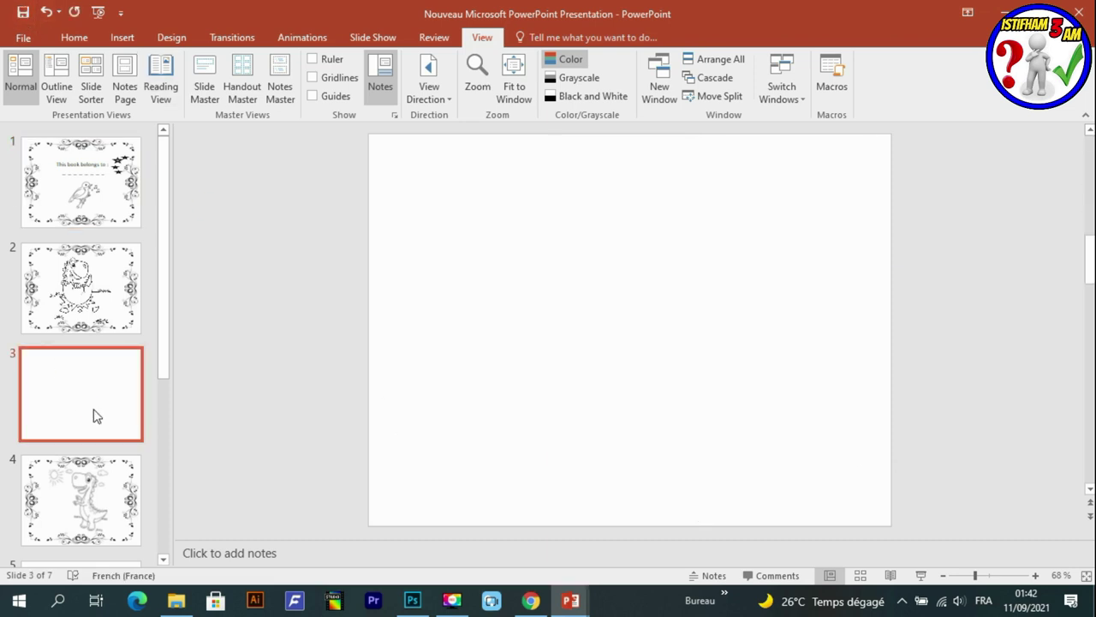
{"action": "key", "text": "ctrl+d"}
{"action": "left_click_drag", "start_coordinate": [93, 413], "coordinate": [97, 294]}
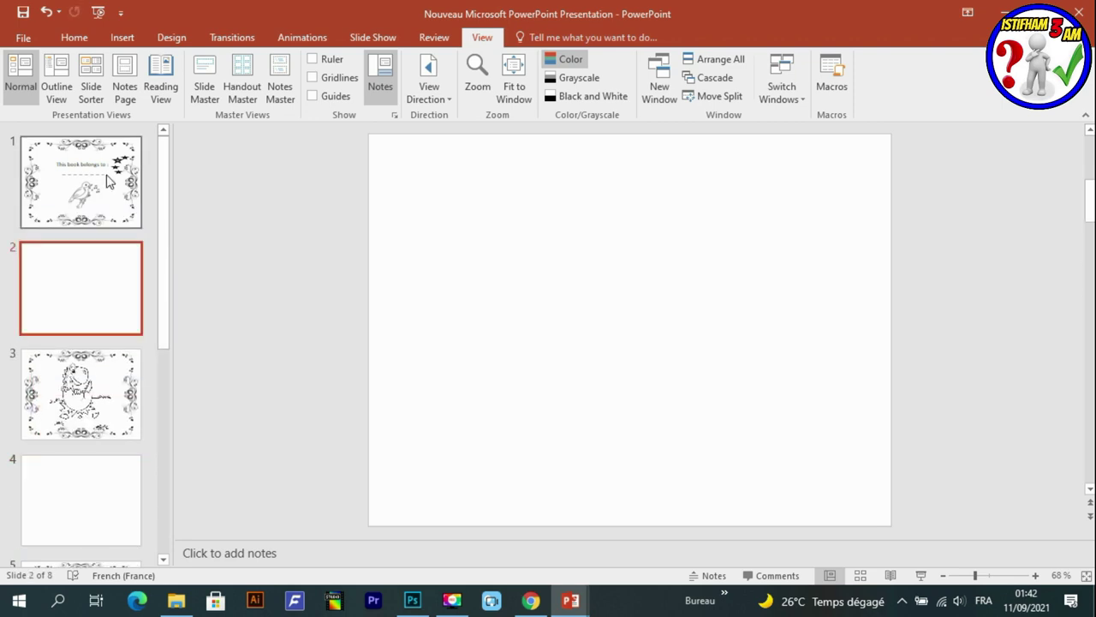
- Step through the cover, blank and picture slides to check the alternating order, then save
{"action": "left_click", "coordinate": [108, 178]}
{"action": "left_click", "coordinate": [95, 264]}
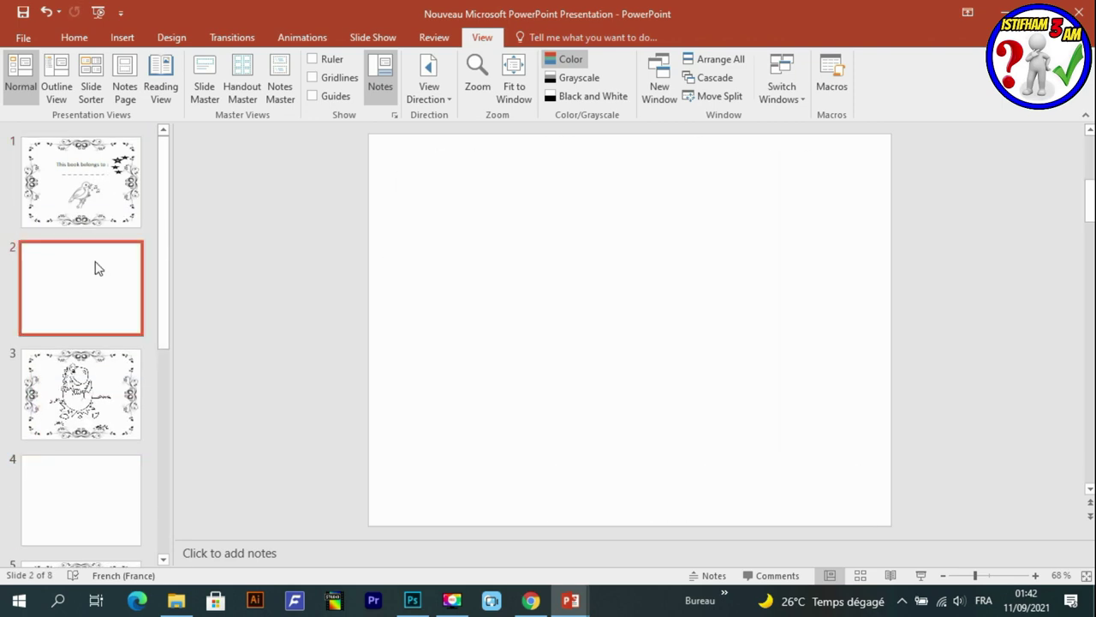
{"action": "left_click", "coordinate": [108, 389]}
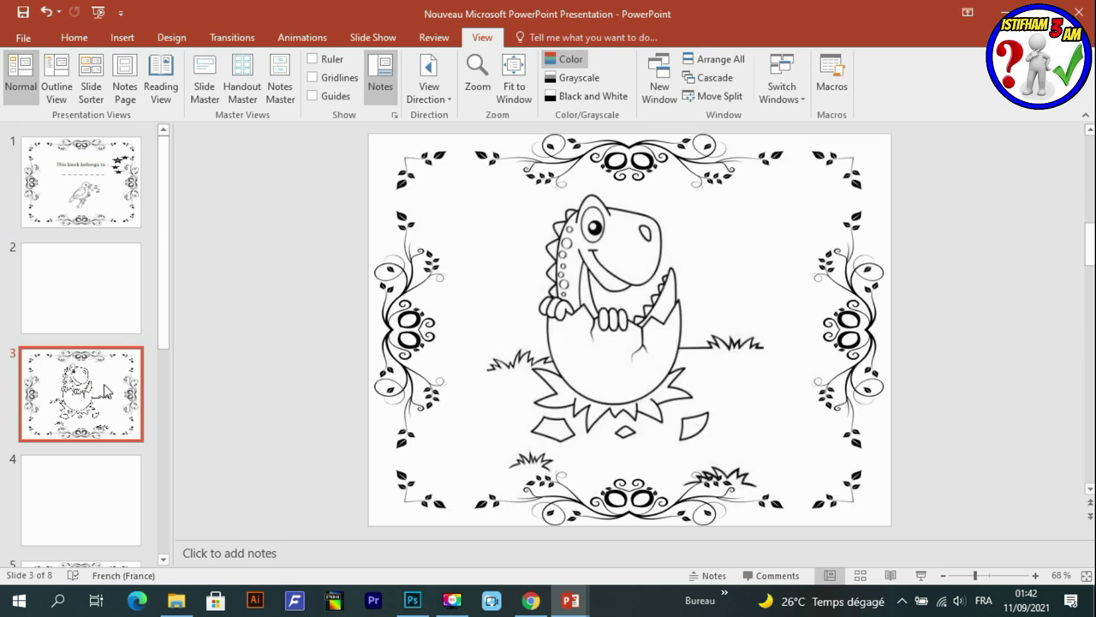
{"action": "scroll", "coordinate": [86, 342], "scroll_direction": "down", "scroll_amount": 3}
{"action": "left_click", "coordinate": [76, 343]}
{"action": "key", "text": "Down"}
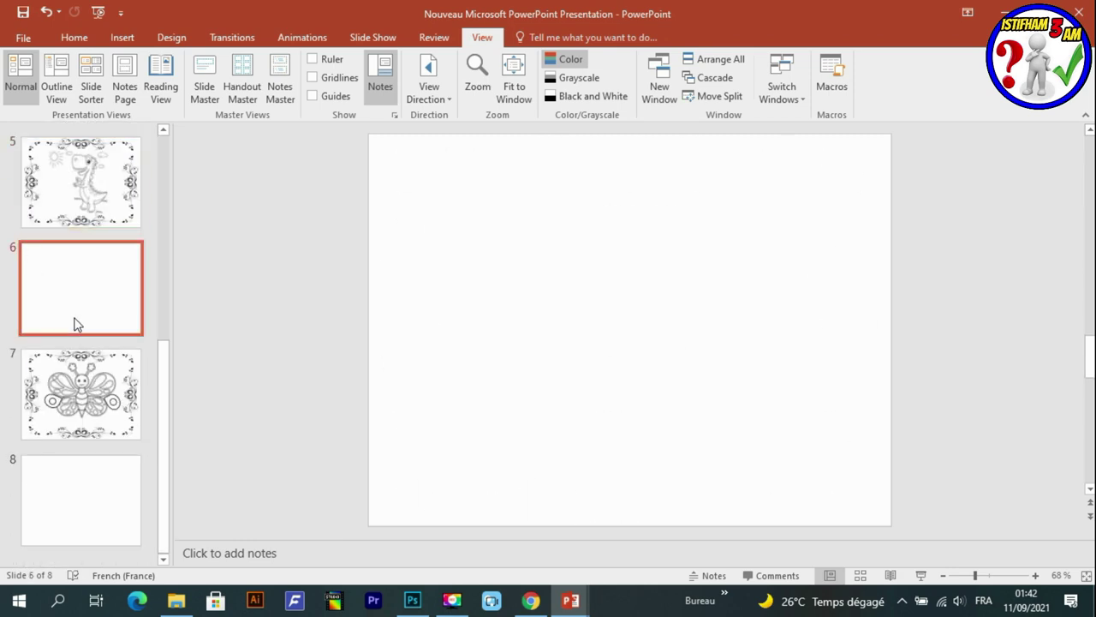
{"action": "key", "text": "Down"}
{"action": "left_click", "coordinate": [23, 12]}
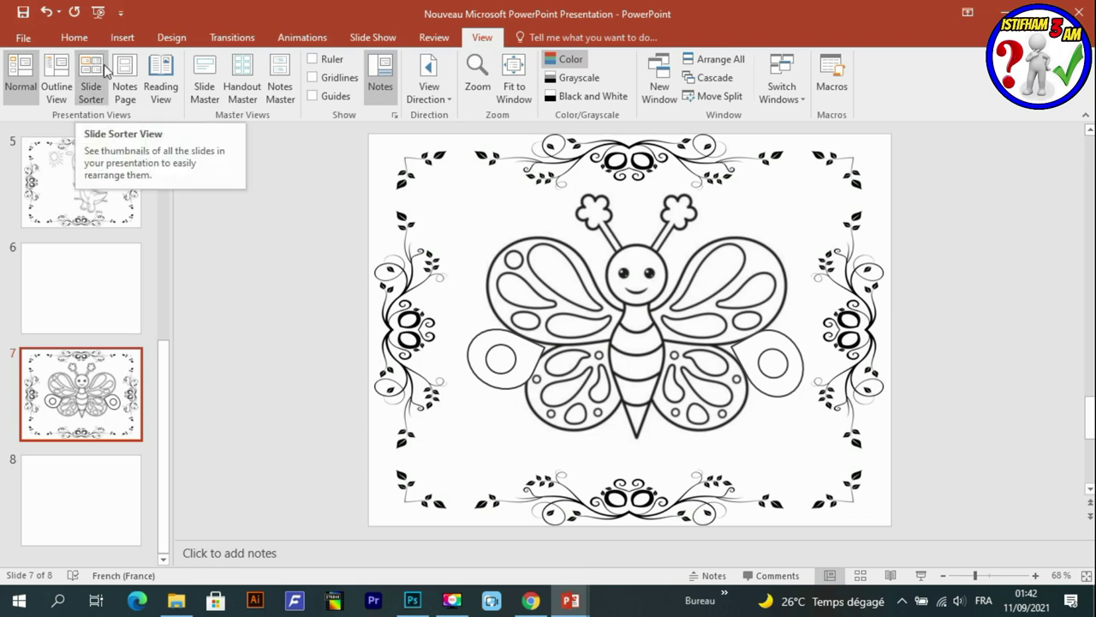